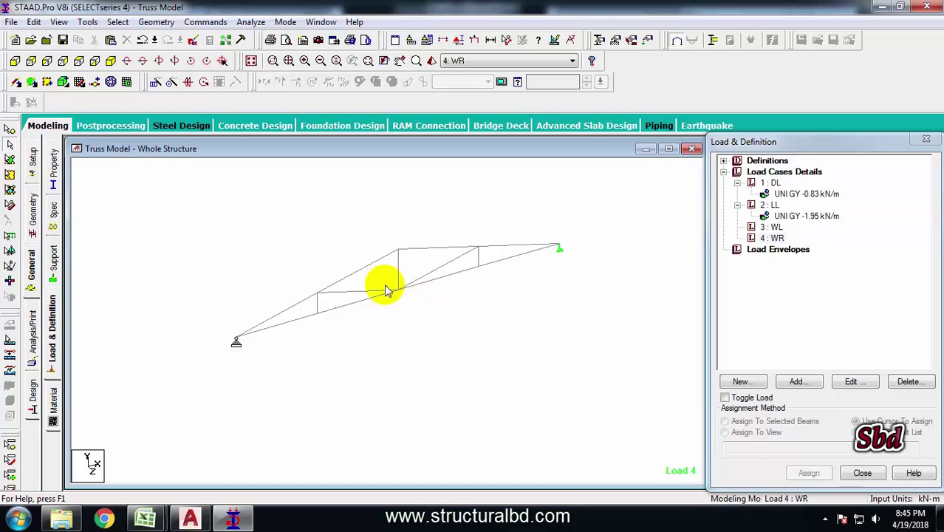
middle_click_drag(462, 234, 418, 271)
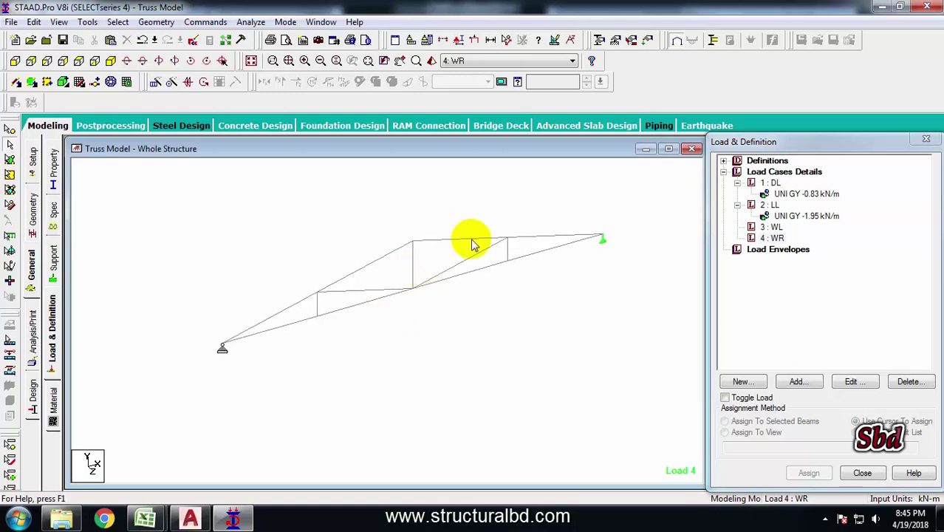
middle_click_drag(369, 451, 478, 274)
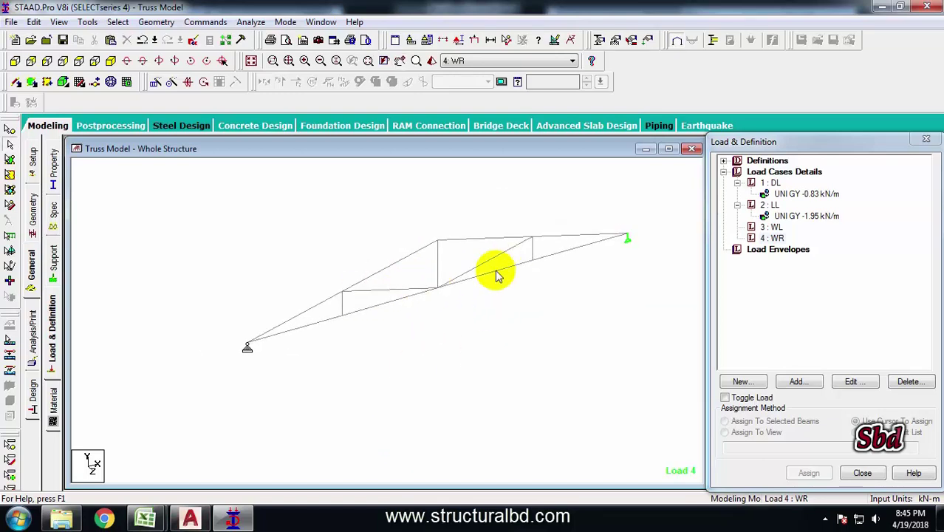
middle_click_drag(419, 273, 462, 268)
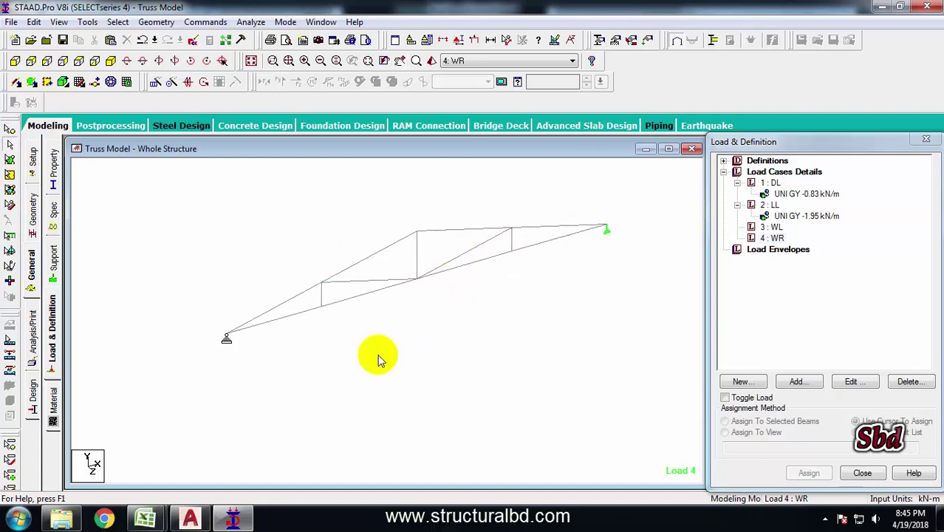
- Switch to AutoCAD and examine the truss layout plan around the roof centre
left_click(201, 515)
scroll(287, 420, "down", 3)
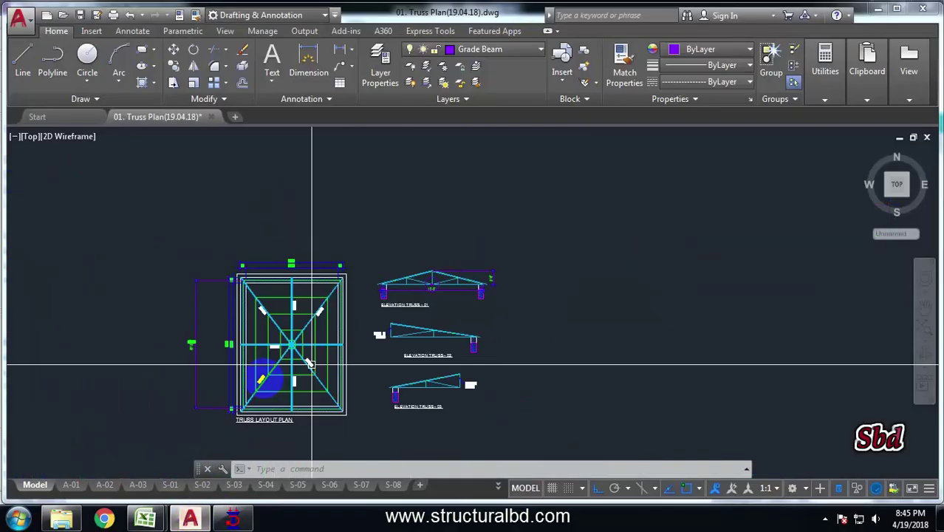
scroll(262, 379, "up", 3)
middle_click_drag(387, 281, 397, 264)
scroll(317, 311, "down", 3)
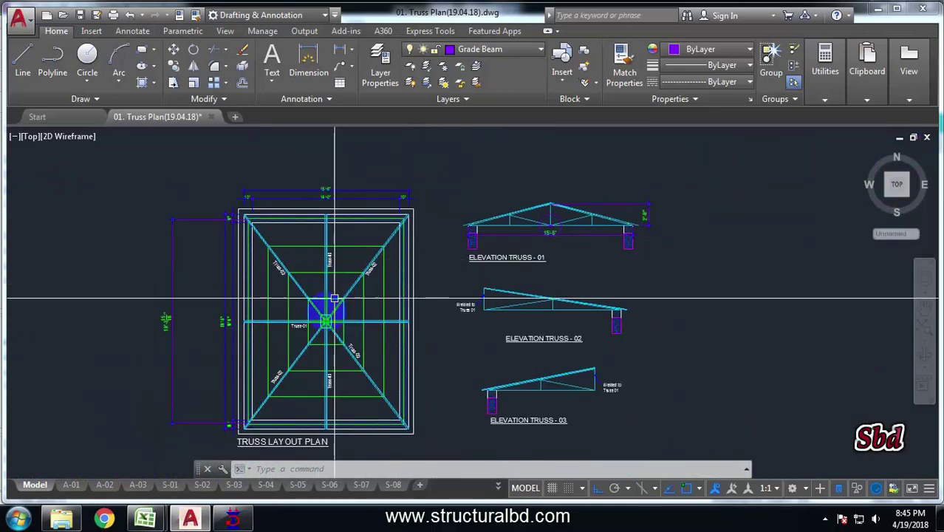
scroll(325, 284, "up", 5)
scroll(330, 285, "down", 3)
scroll(317, 311, "up", 4)
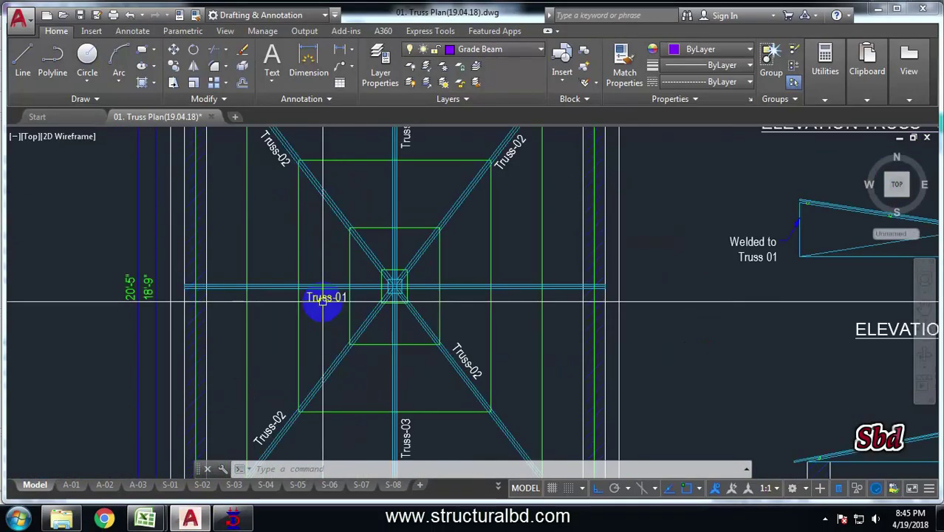
- Examine the Truss-01 line in the layout plan and compare it with the Truss-01 elevation
left_click(327, 281)
scroll(258, 337, "down", 2)
key("Escape")
key("Escape")
scroll(432, 296, "down", 2)
scroll(424, 277, "up", 5)
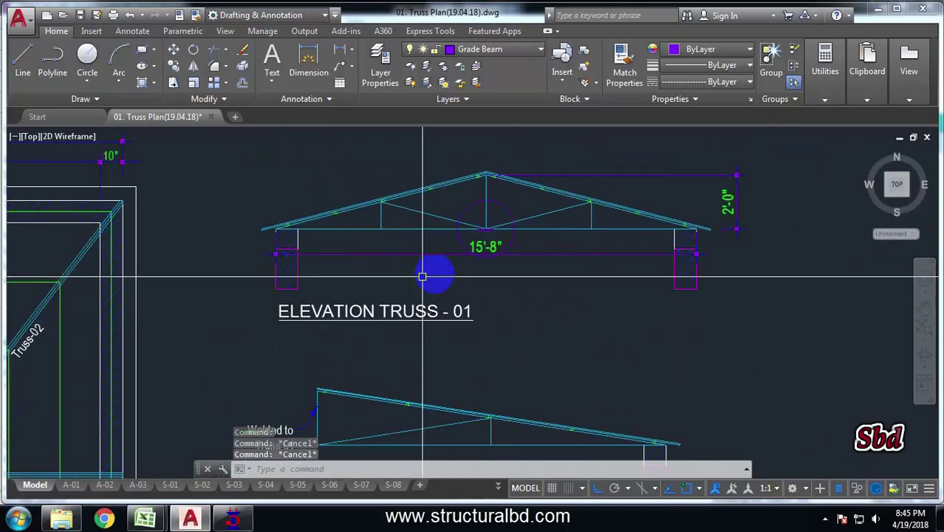
scroll(425, 310, "down", 3)
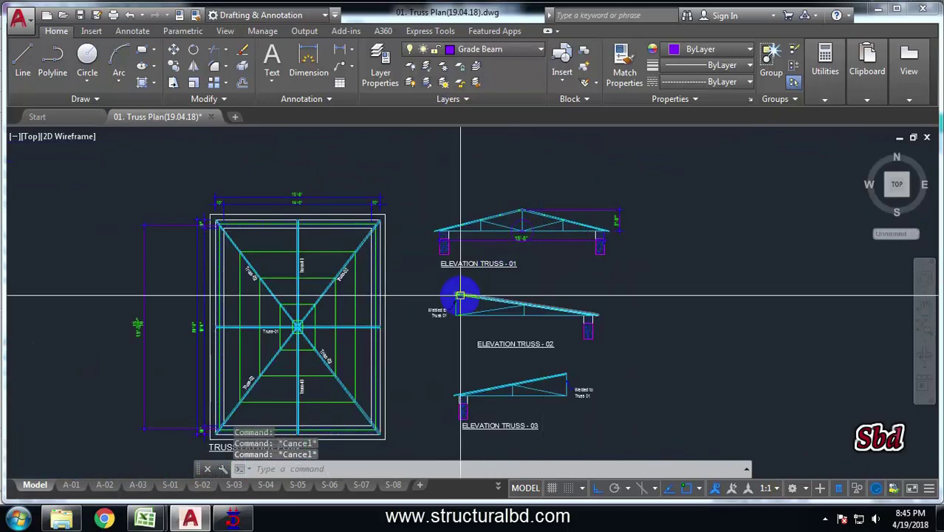
- Examine Truss-02 and Truss-03 in the layout plan and where they meet Truss-01 at the roof centre
scroll(333, 268, "up", 1)
scroll(333, 267, "up", 4)
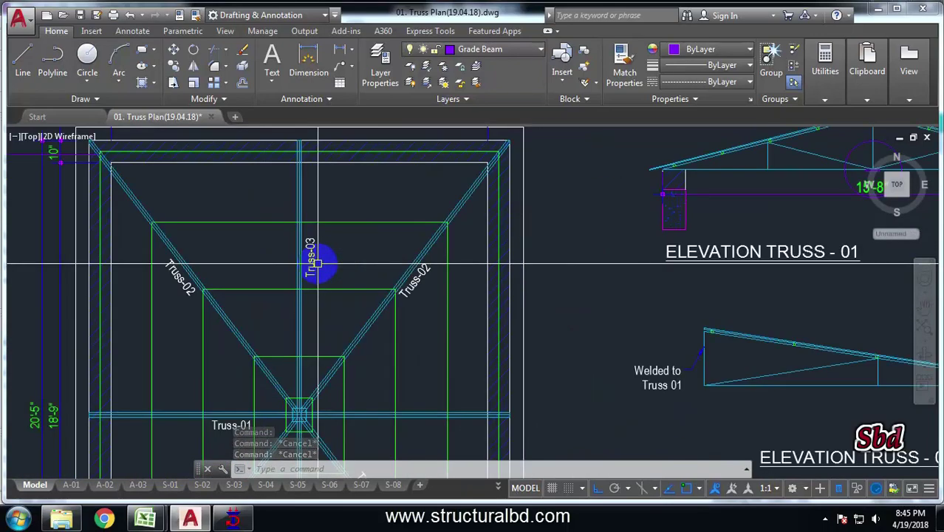
scroll(336, 201, "down", 2)
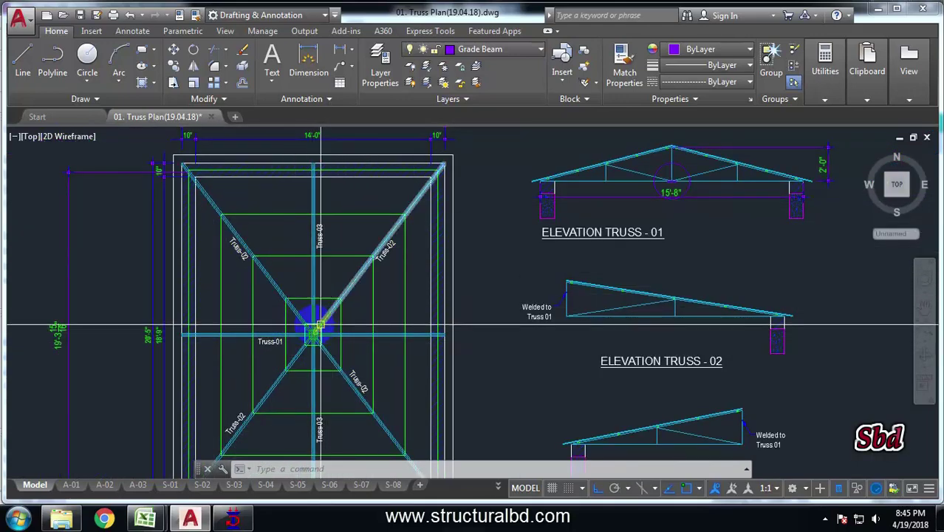
scroll(314, 333, "up", 3)
scroll(303, 322, "down", 3)
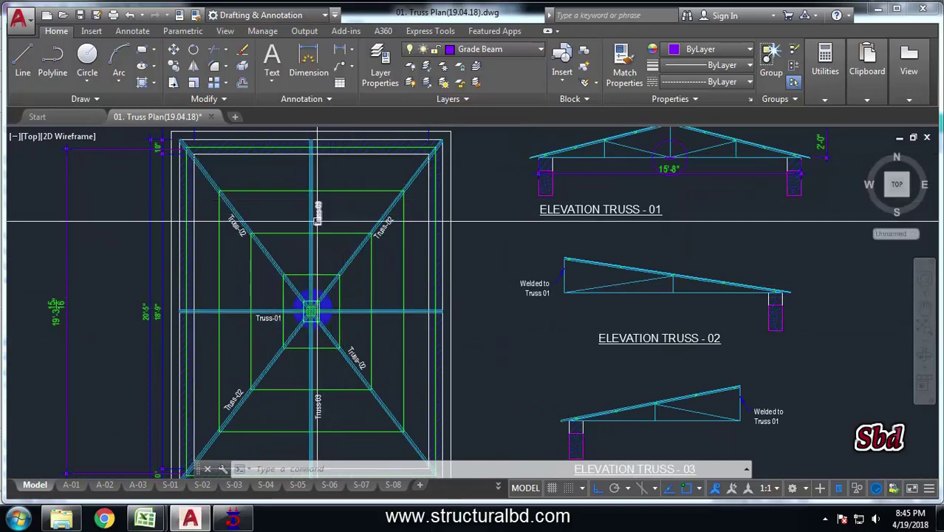
scroll(319, 310, "up", 3)
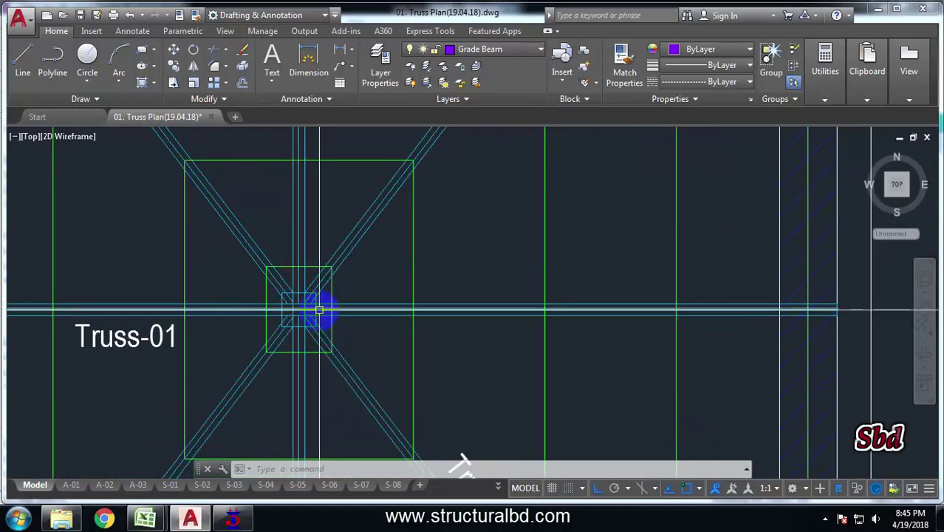
scroll(319, 310, "down", 5)
scroll(312, 186, "up", 3)
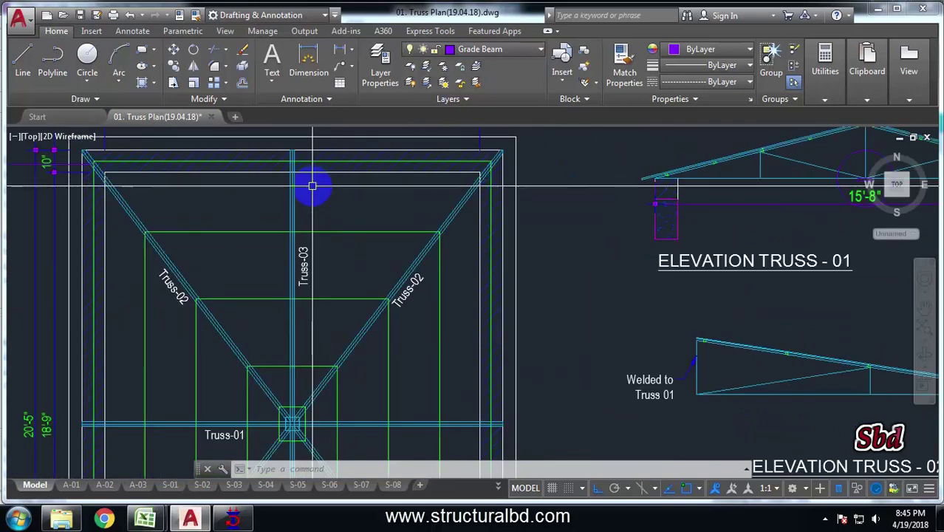
scroll(308, 216, "down", 2)
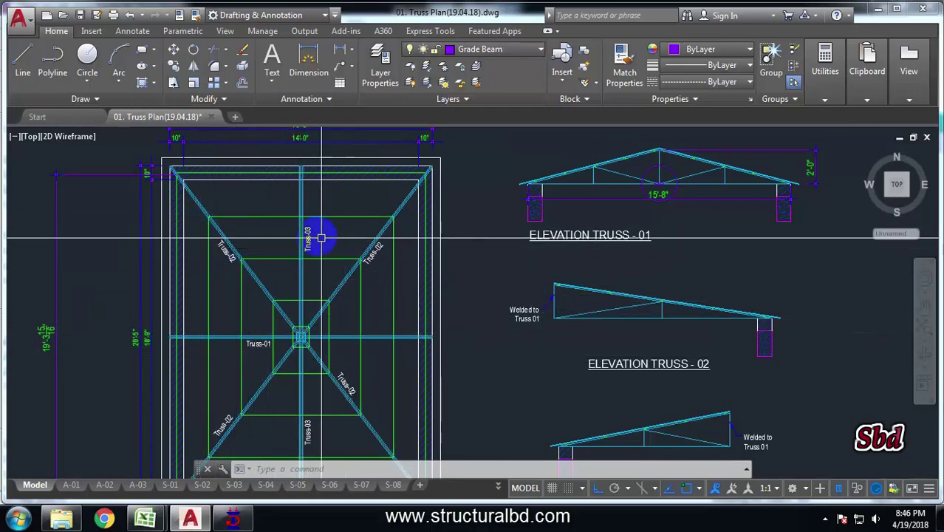
scroll(316, 331, "up", 5)
scroll(315, 331, "down", 6)
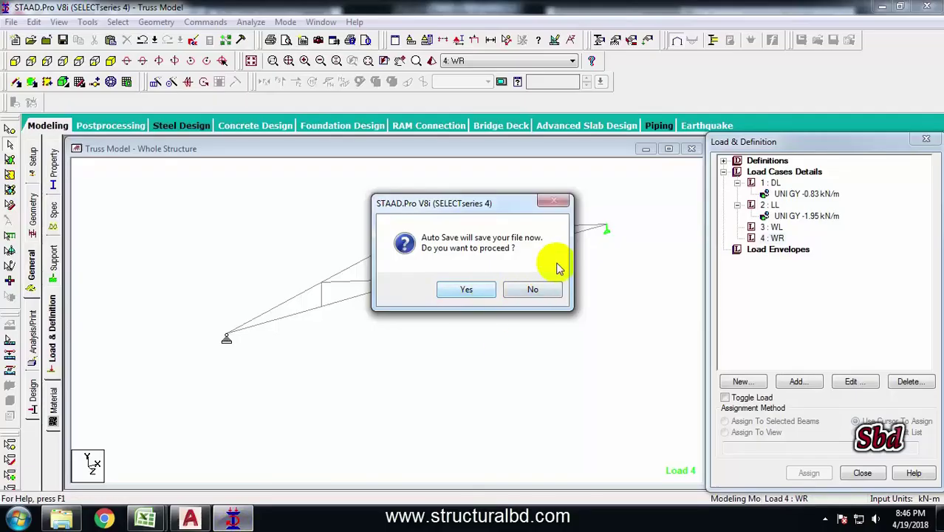
- Switch to STAAD.Pro and accept the auto save of the truss model
left_click(457, 295)
left_click(390, 276)
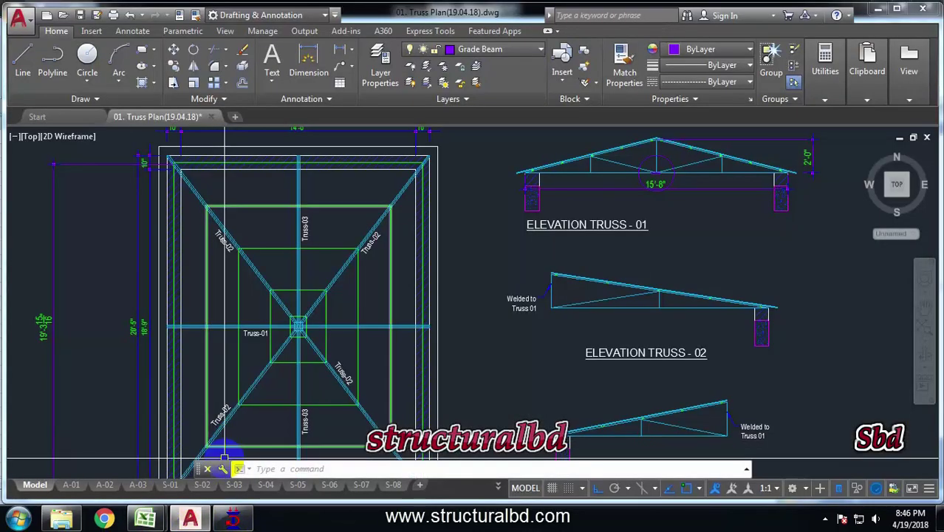
- Switch to AutoCAD, measure a horizontal width across Truss-03 between the upper Truss-02 members, and erase the temporary dimension
scroll(295, 262, "down", 5)
scroll(354, 253, "up", 4)
key("Escape")
key("Escape")
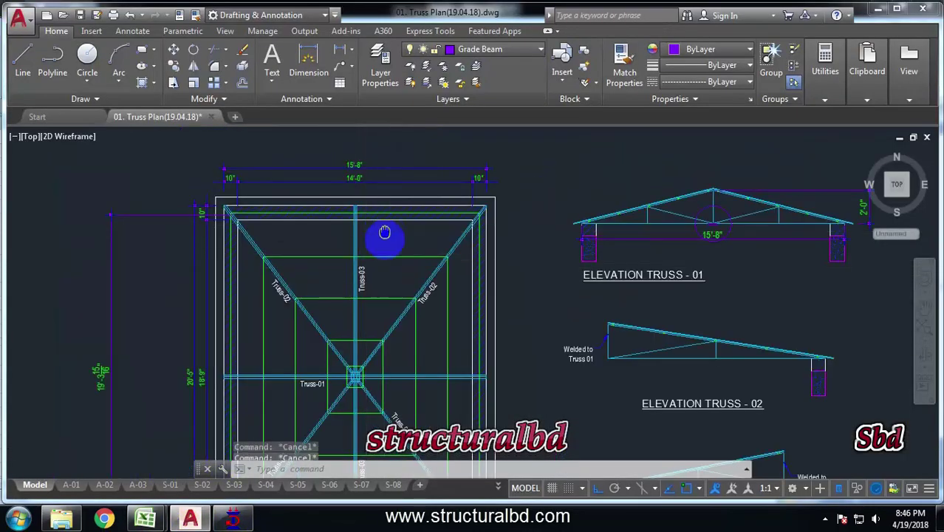
scroll(344, 246, "down", 1)
scroll(336, 235, "up", 4)
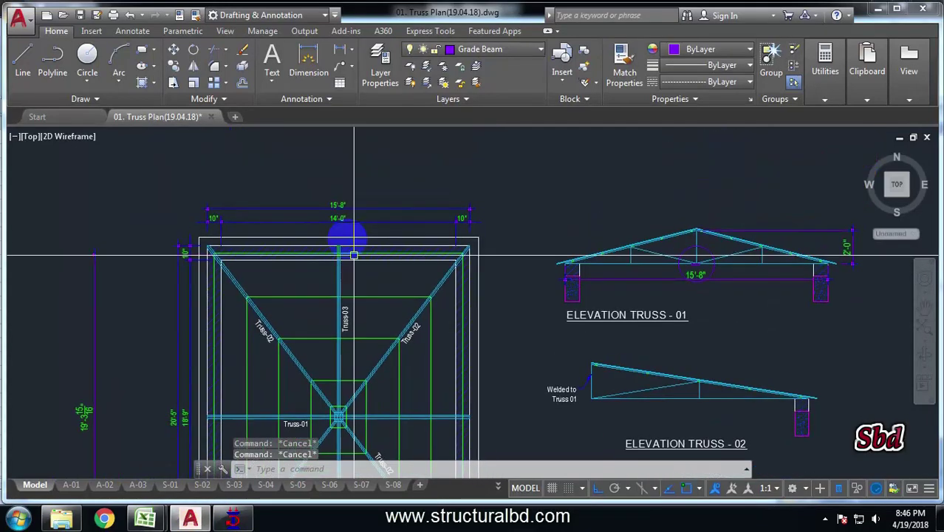
mouse_move(301, 215)
middle_mouse_down()
mouse_move(245, 242)
mouse_move(552, 185)
middle_mouse_up()
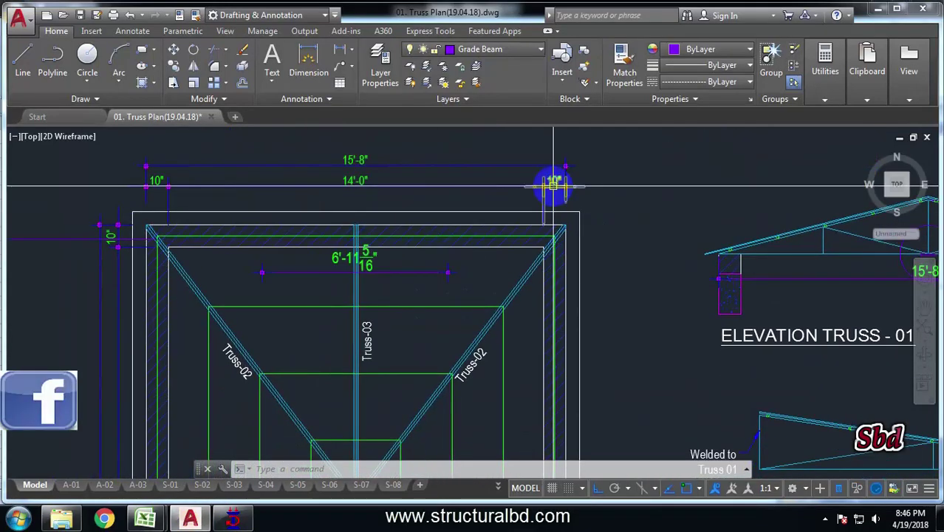
key("Delete")
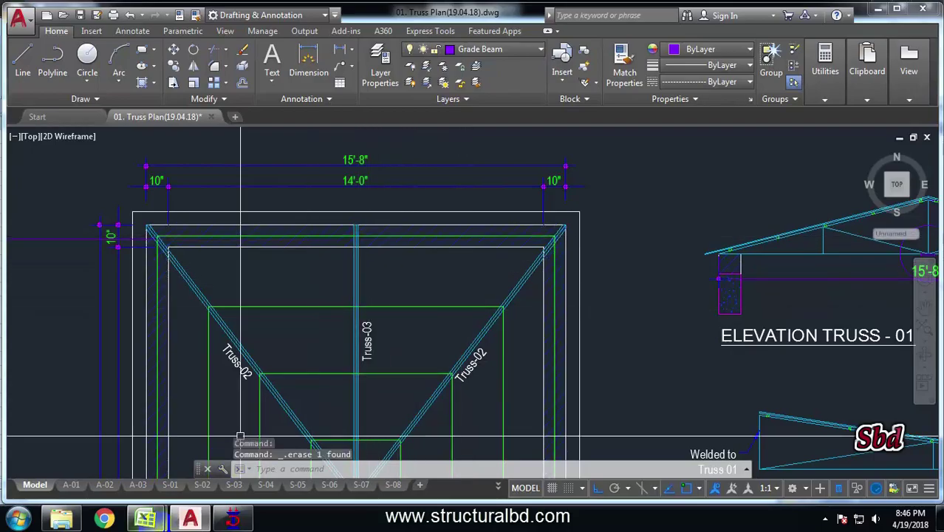
- Switch to the Excel load sheet and enter =5.5*8/20/3.28 in column K on the row of the 0.838415 kn/m load
mouse_move(151, 521)
left_click(87, 477)
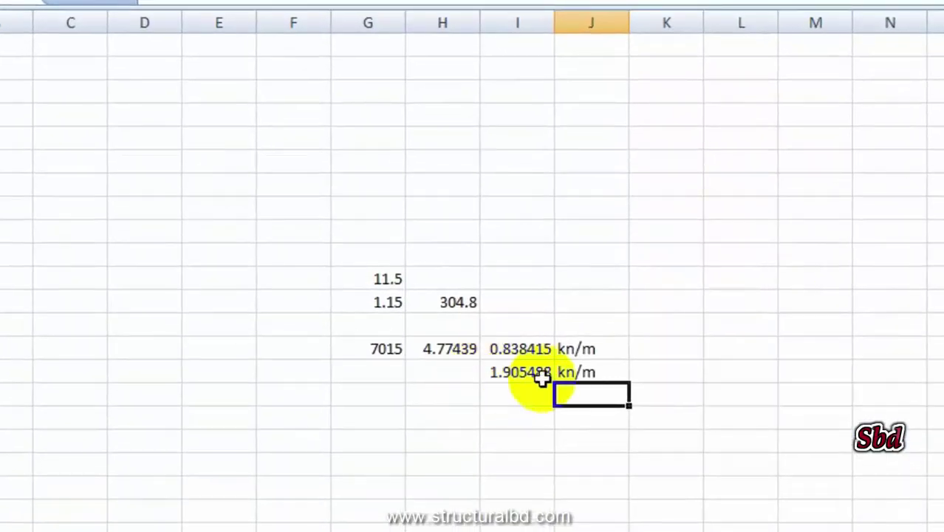
left_click(512, 351)
left_click(591, 440)
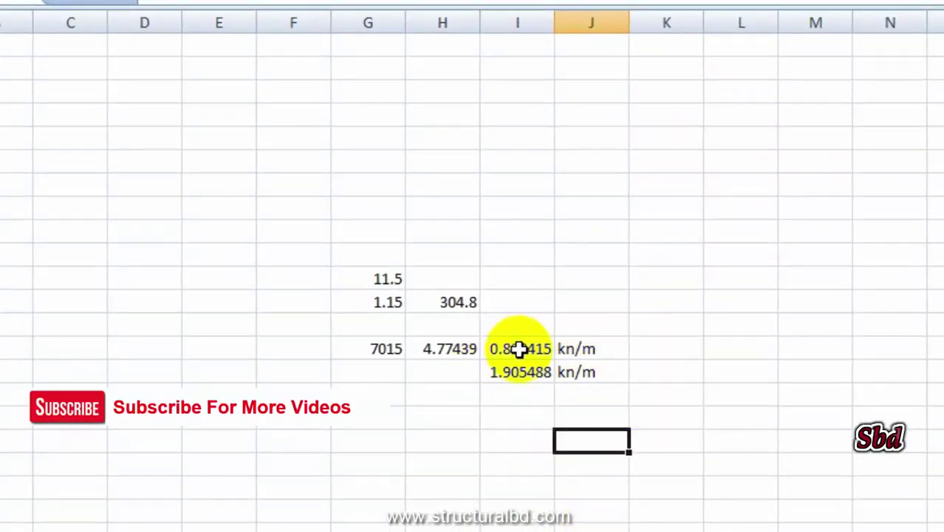
left_click(690, 348)
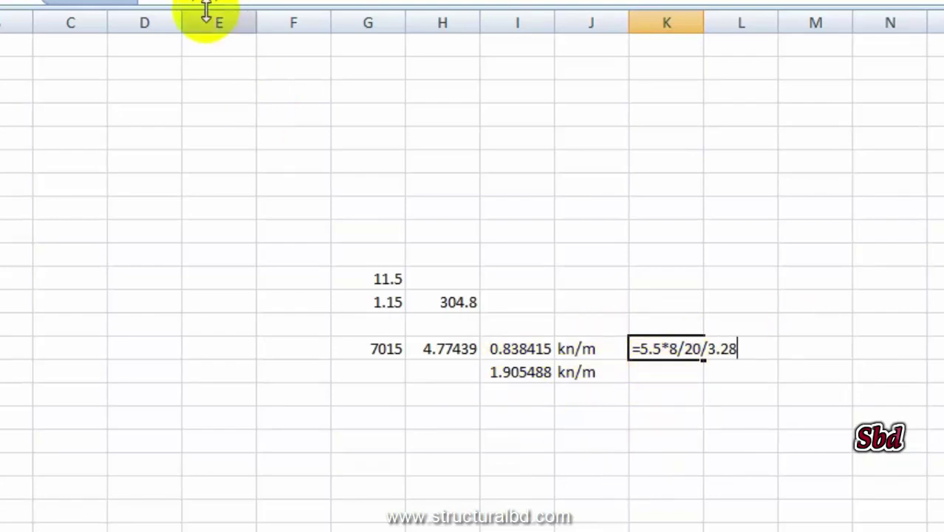
key("Return")
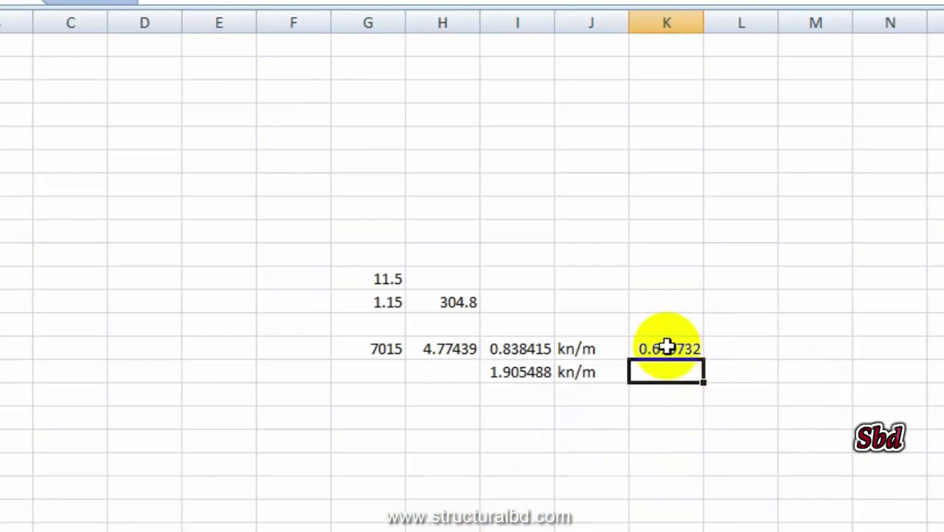
- Copy the kn/m unit label from column J into column L beside the new load value
left_click(730, 343)
left_click(593, 347)
key("ctrl+c")
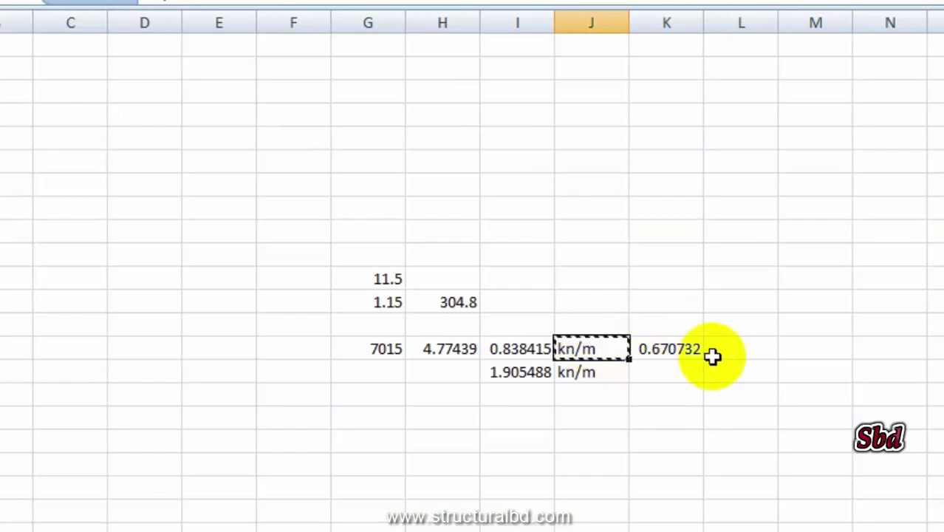
left_click(733, 349)
key("ctrl+v")
left_click(860, 415)
- Enter the second load formula =12.5*8/20/3.28 in column K directly below the first one
left_click(667, 370)
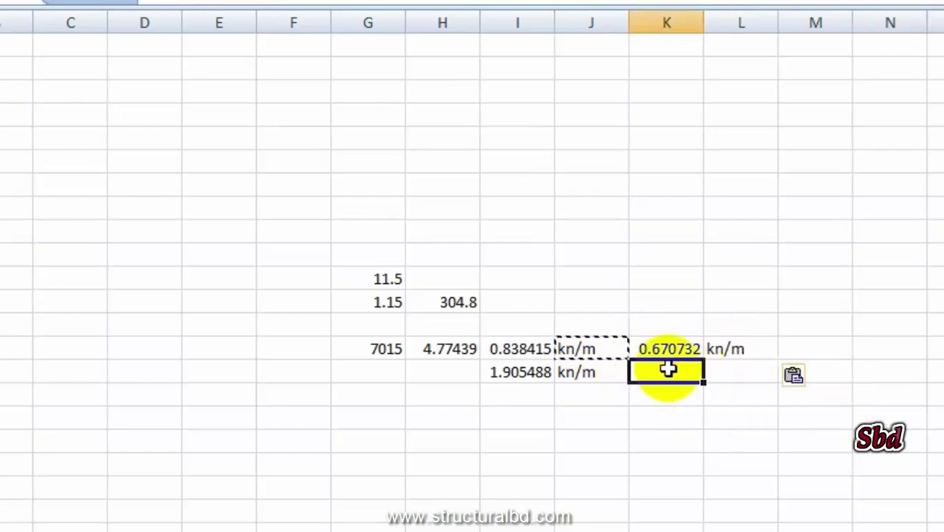
type("=12.5*8/20/")
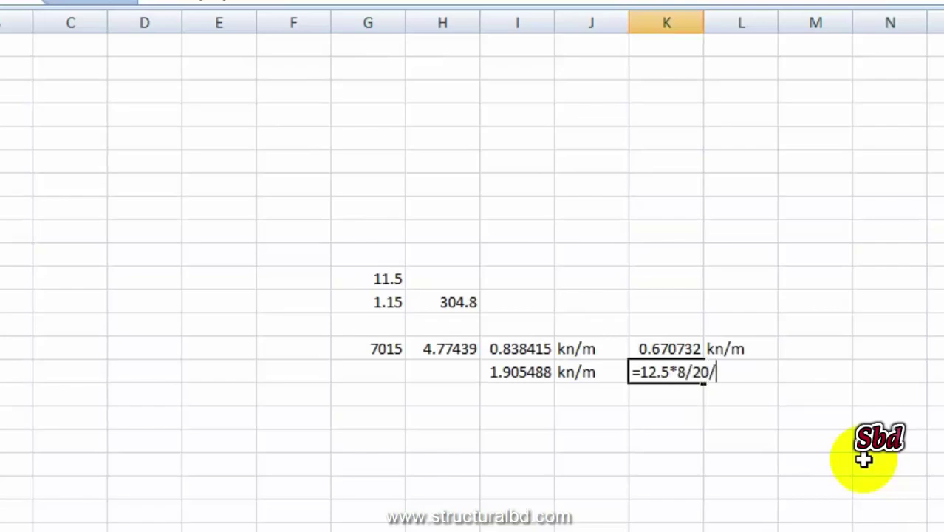
type("3.28")
key("Return")
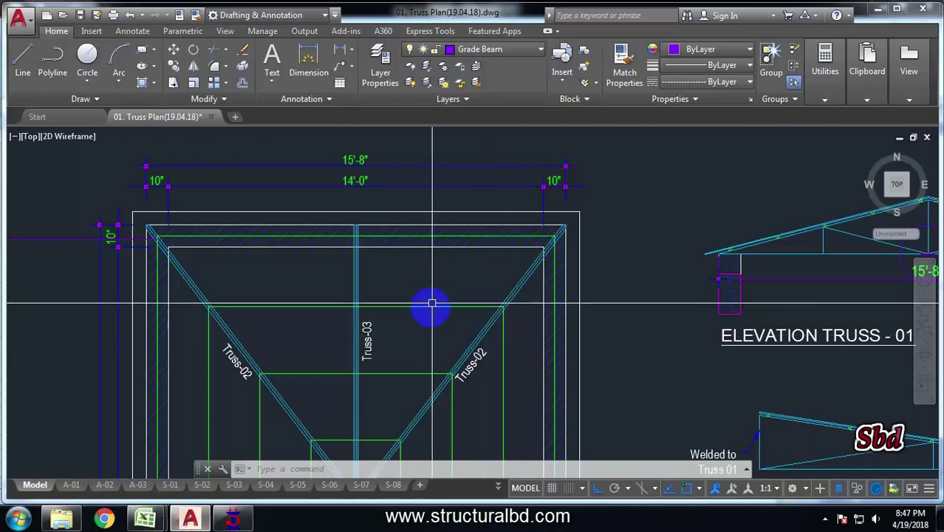
- Switch to AutoCAD and measure the distance along Truss-03 from the inner wall edge to the roof centre, without placing the linear dimension
scroll(432, 303, "down", 5)
scroll(379, 295, "up", 5)
scroll(411, 302, "up", 1)
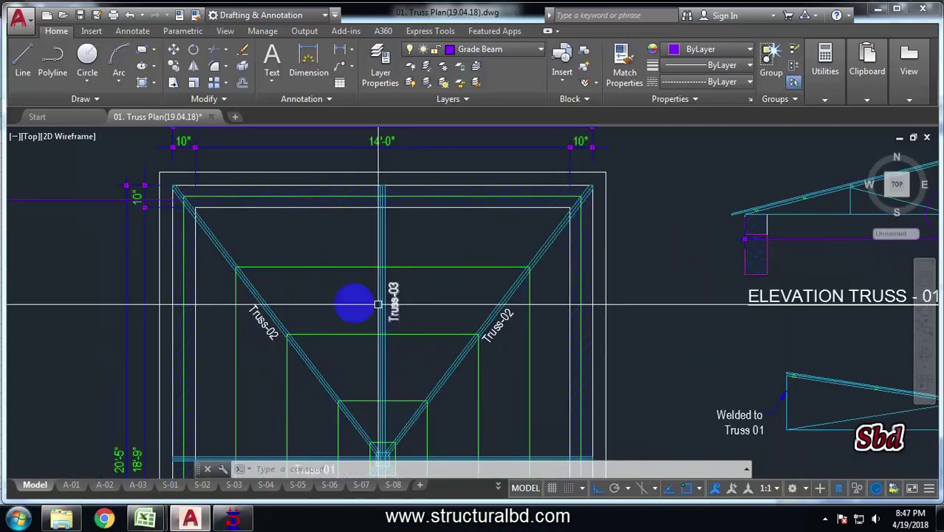
scroll(411, 301, "down", 4)
left_click(344, 53)
scroll(390, 253, "up", 5)
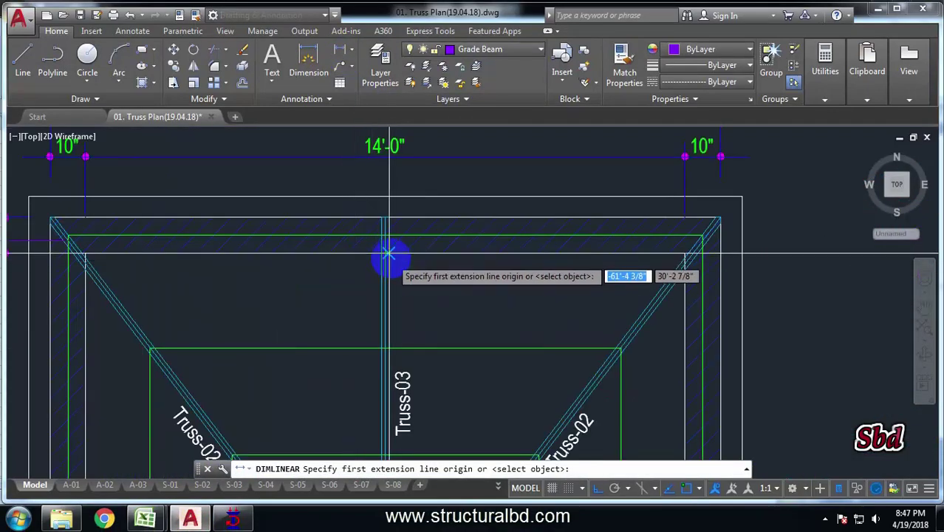
left_click(390, 253)
scroll(373, 316, "down", 3)
scroll(377, 369, "up", 5)
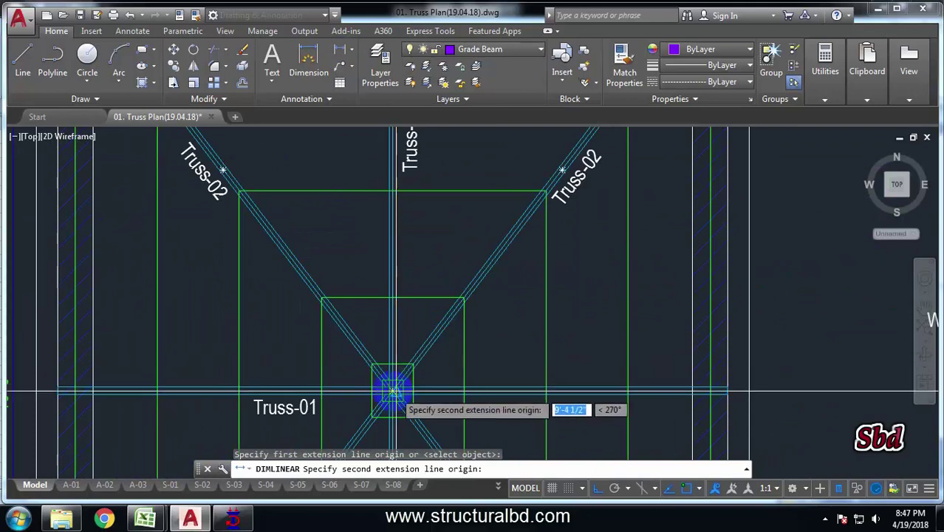
left_click(387, 385)
middle_click_drag(449, 241, 438, 263)
scroll(429, 268, "down", 6)
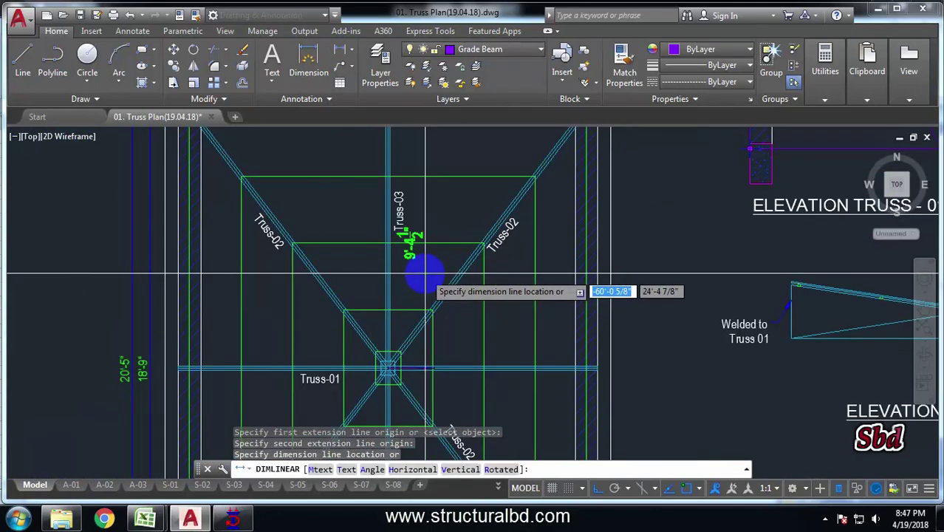
key("Escape")
scroll(369, 258, "up", 3)
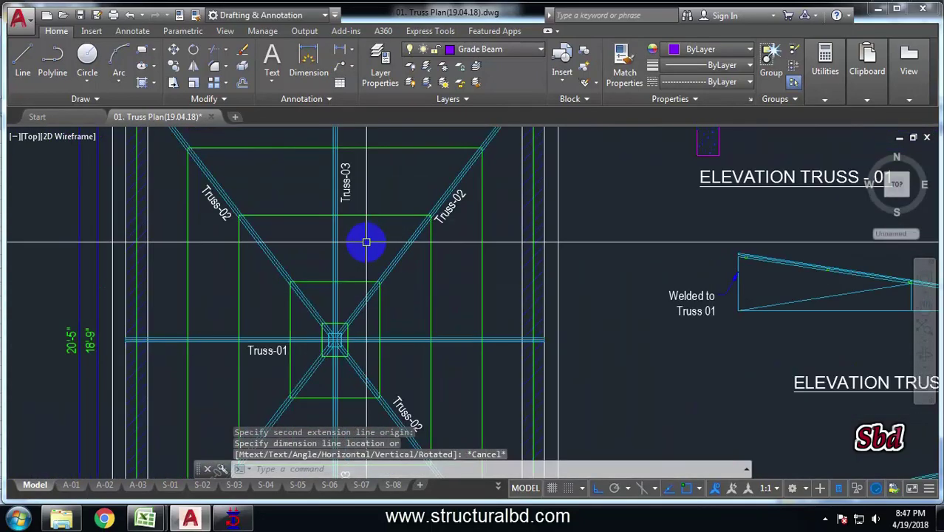
scroll(373, 207, "down", 3)
right_click(390, 229)
left_click(414, 214)
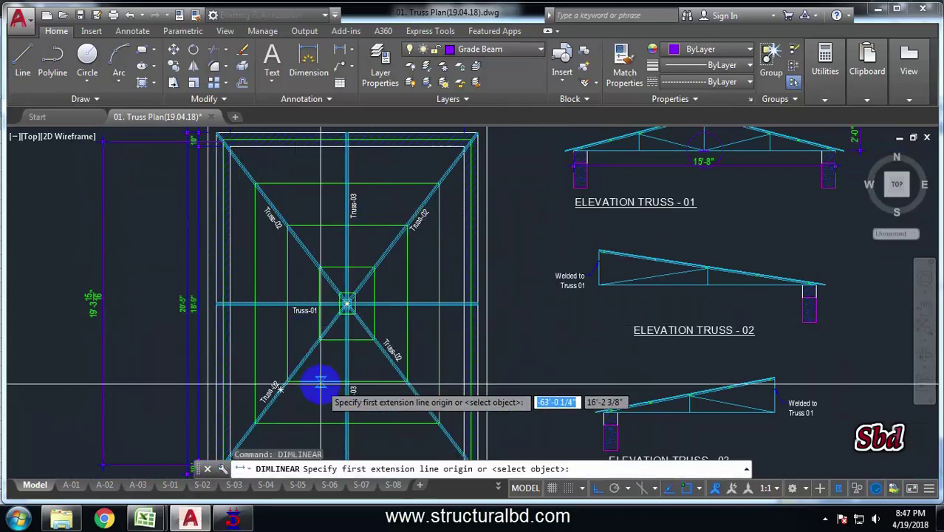
scroll(242, 390, "up", 5)
middle_click_drag(224, 400, 238, 360)
key("Escape")
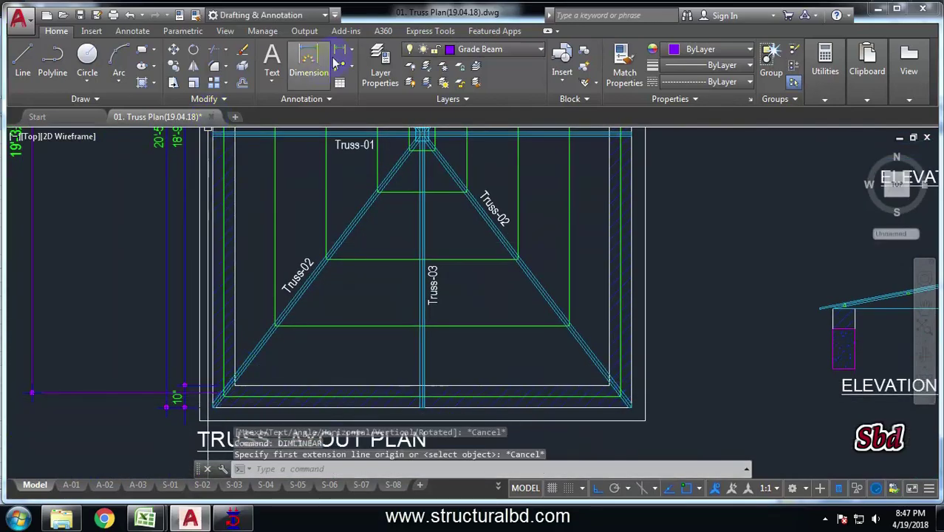
- Place an aligned dimension along the lower-left Truss-02, from the layout plan's corner to the roof centre, with its text clear below the plan
left_click(351, 56)
left_click(367, 97)
scroll(232, 399, "up", 4)
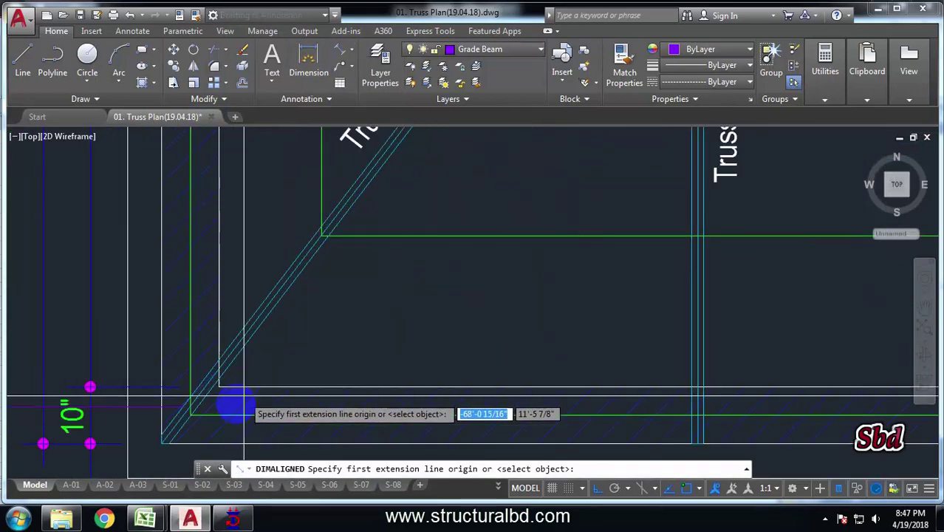
left_click(191, 406)
scroll(274, 301, "down", 5)
scroll(366, 214, "up", 6)
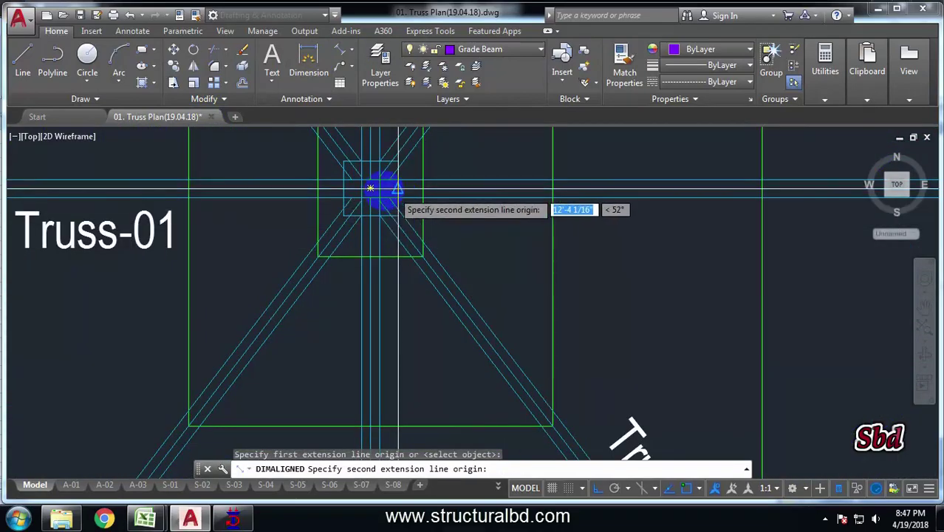
left_click(370, 186)
scroll(400, 257, "down", 4)
scroll(411, 219, "up", 5)
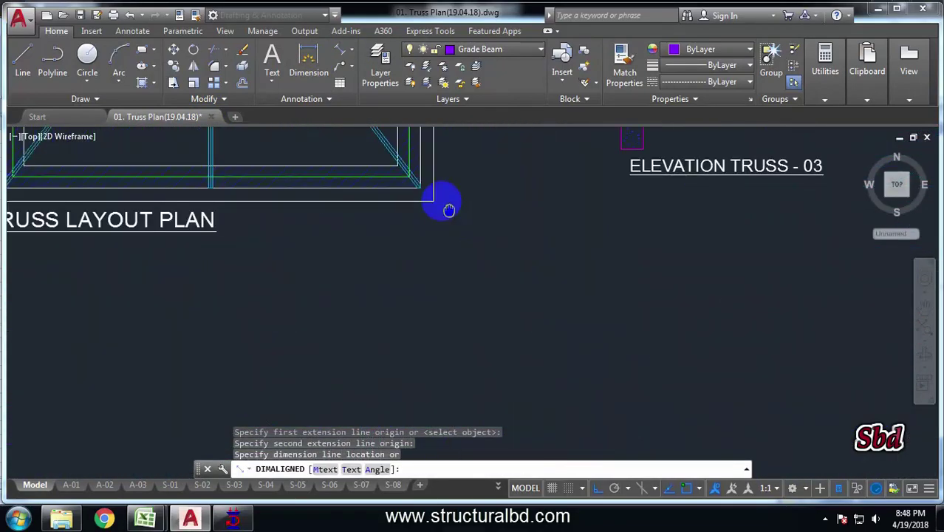
scroll(473, 237, "down", 1)
key("Escape")
middle_click_drag(455, 330, 477, 348)
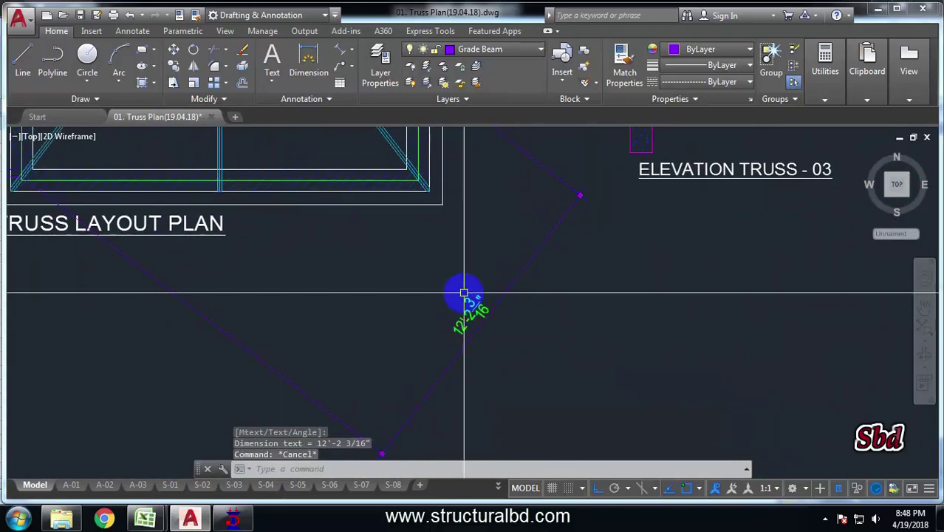
- Switch to the Book1 sheet in Excel and enter =12.25/3.28 in M14 and =M14*K14/2 in N14
scroll(471, 332, "up", 5)
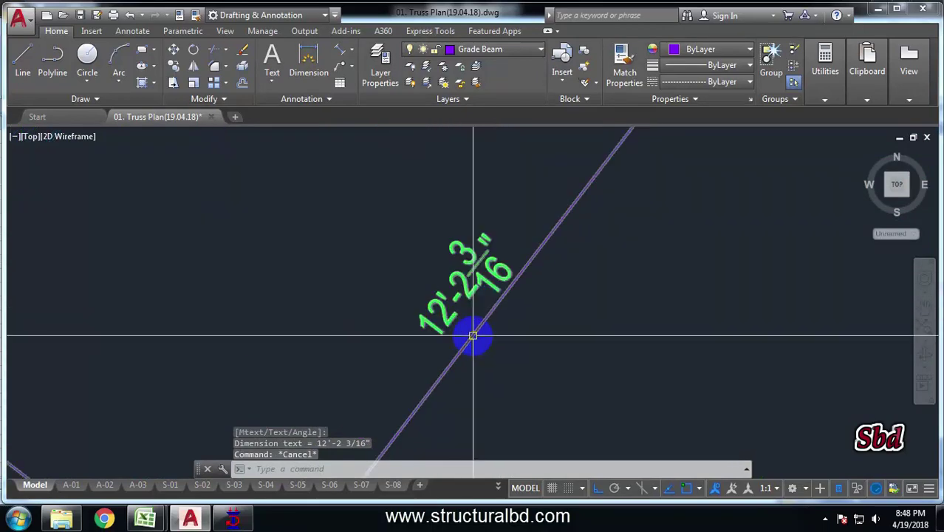
scroll(441, 270, "down", 5)
mouse_move(142, 521)
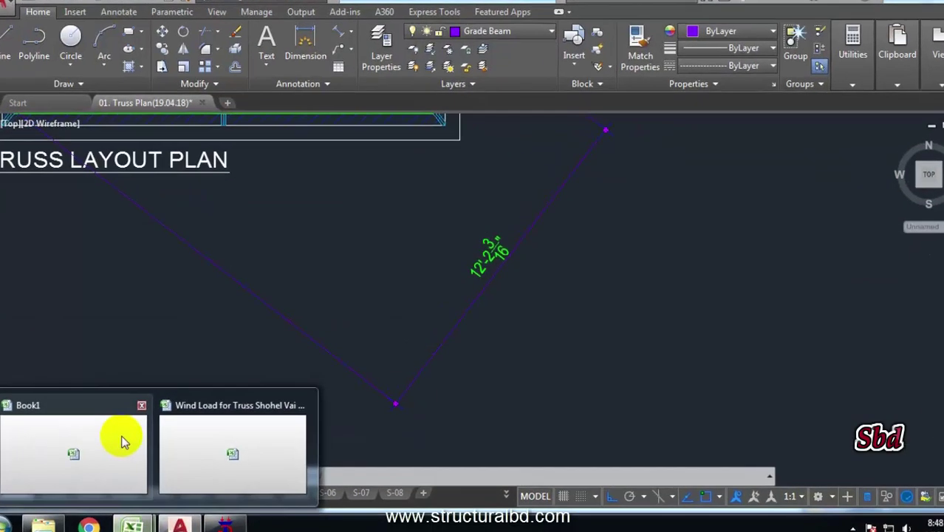
left_click(122, 438)
type("=")
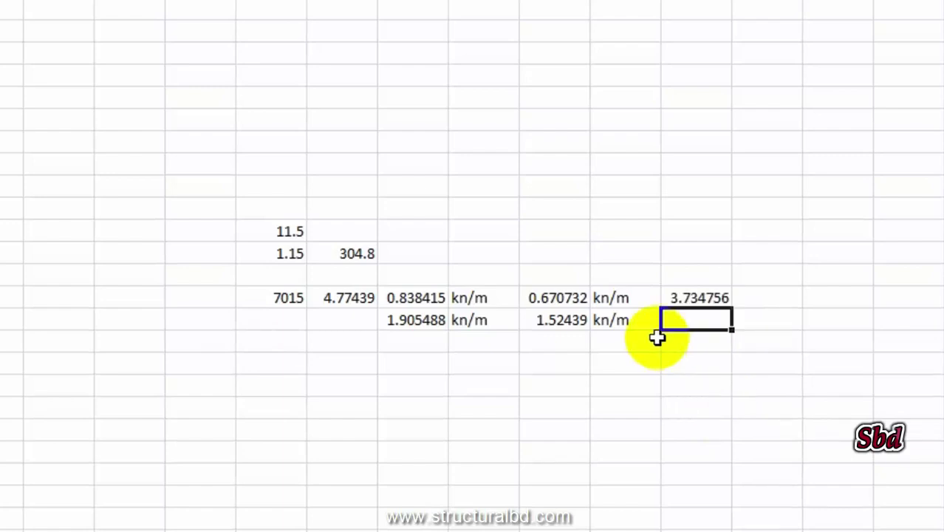
left_click(769, 296)
type("=")
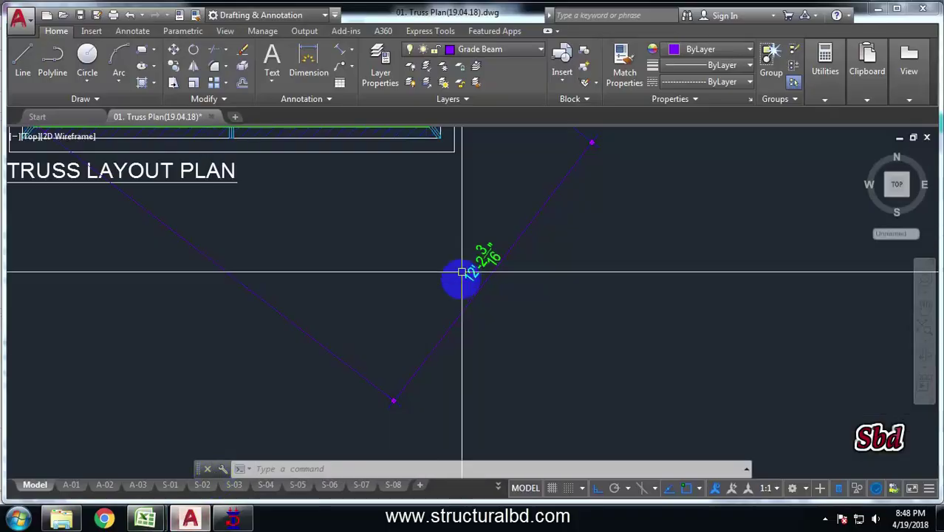
- Switch to AutoCAD and examine the truss layout plan and the elevations of Truss-01, Truss-02 and Truss-03
scroll(461, 273, "down", 3)
mouse_move(116, 294)
middle_mouse_down()
mouse_move(106, 254)
mouse_move(291, 285)
mouse_move(491, 281)
mouse_move(503, 269)
mouse_move(396, 247)
mouse_move(190, 262)
mouse_move(267, 274)
mouse_move(262, 265)
middle_mouse_up()
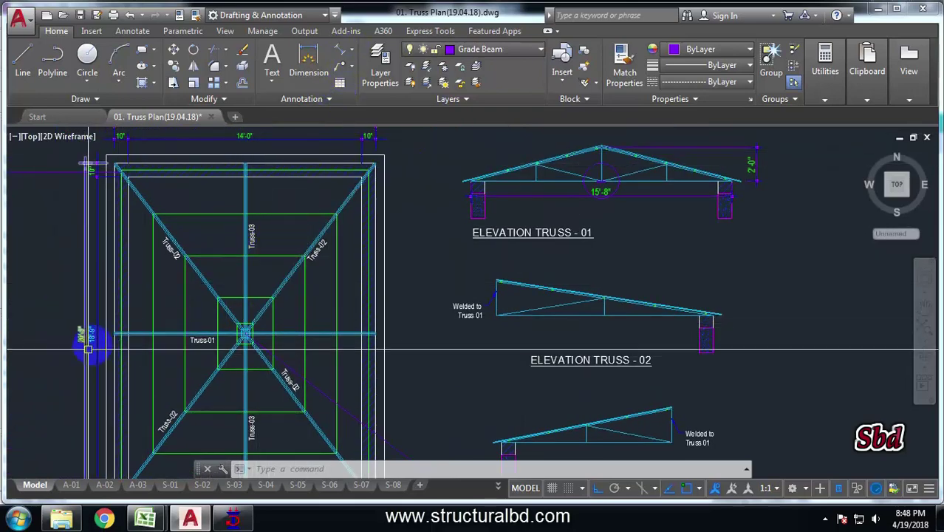
scroll(98, 337, "up", 2)
scroll(222, 312, "down", 2)
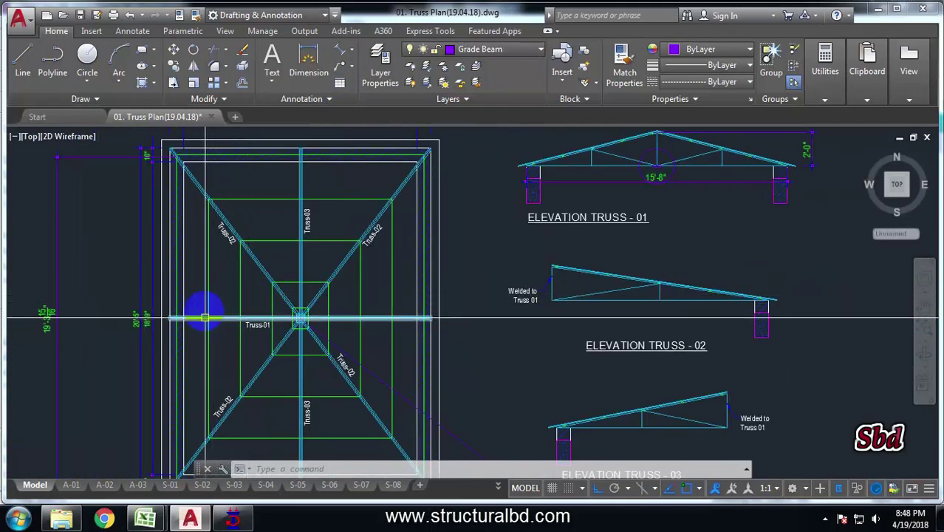
middle_click_drag(651, 319, 533, 305)
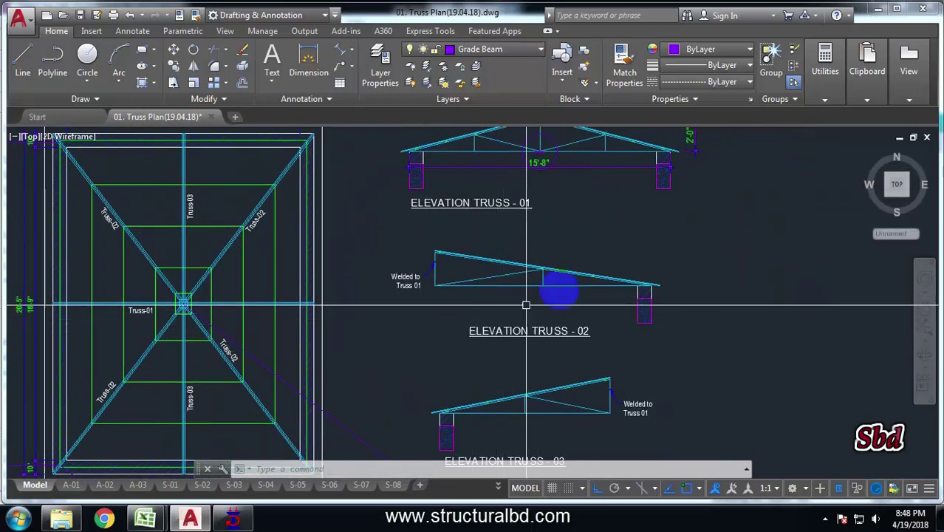
middle_click_drag(306, 285, 421, 285)
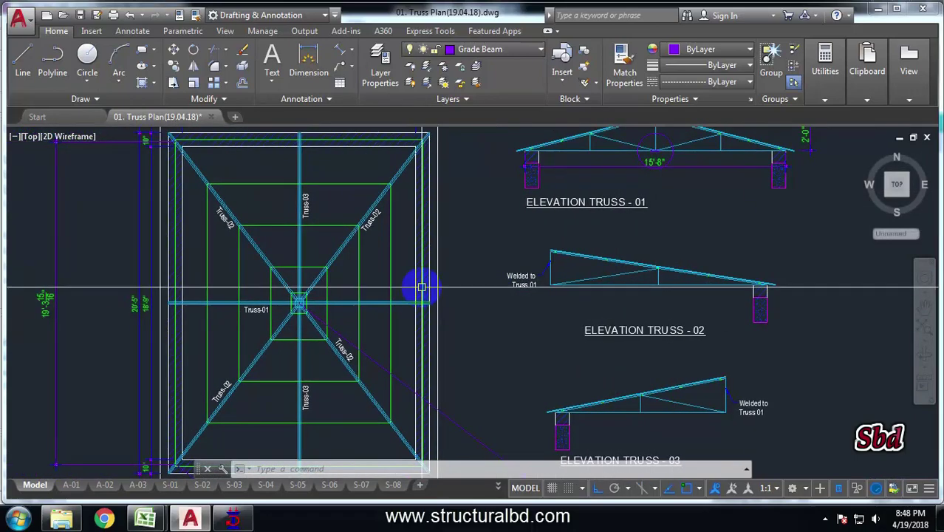
middle_click_drag(316, 196, 315, 226)
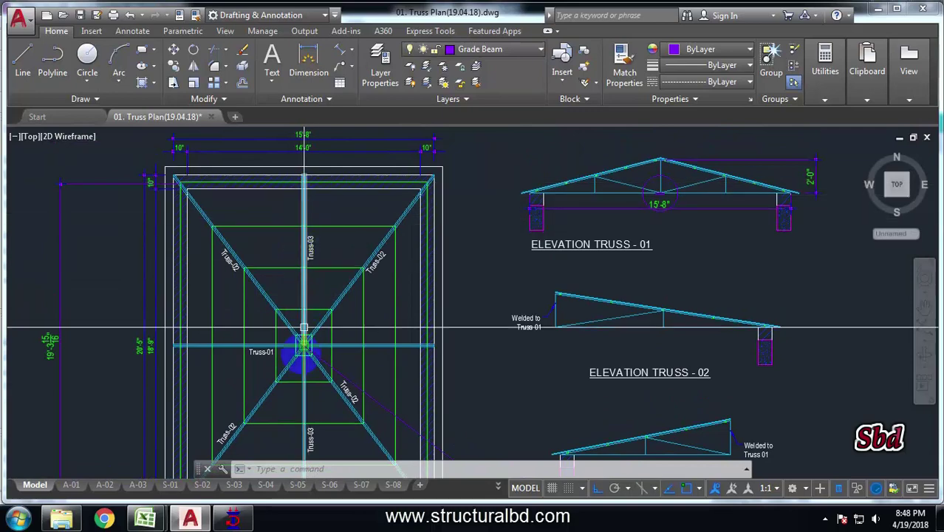
middle_click_drag(366, 307, 362, 256)
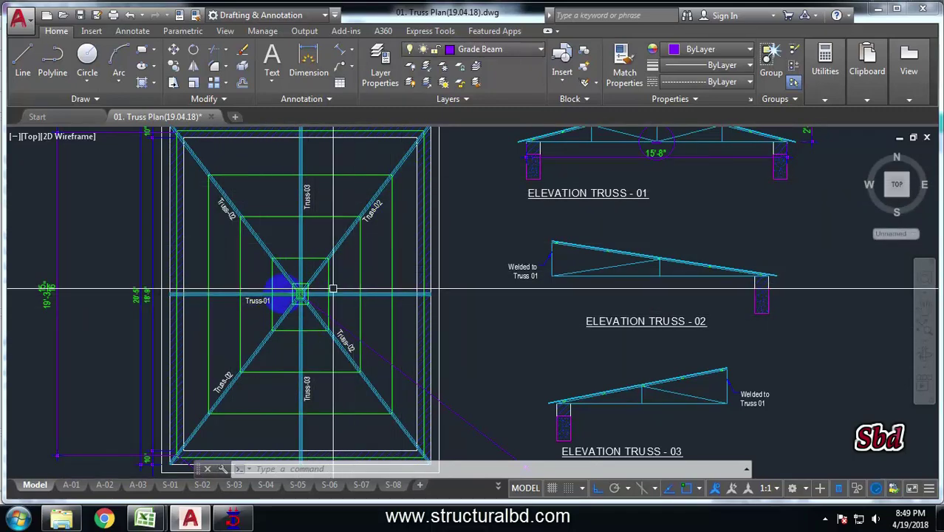
- Return to the Excel load sheet, copy the length formula from M14 to M15 and enter =M15*K15/2 in N15
mouse_move(146, 517)
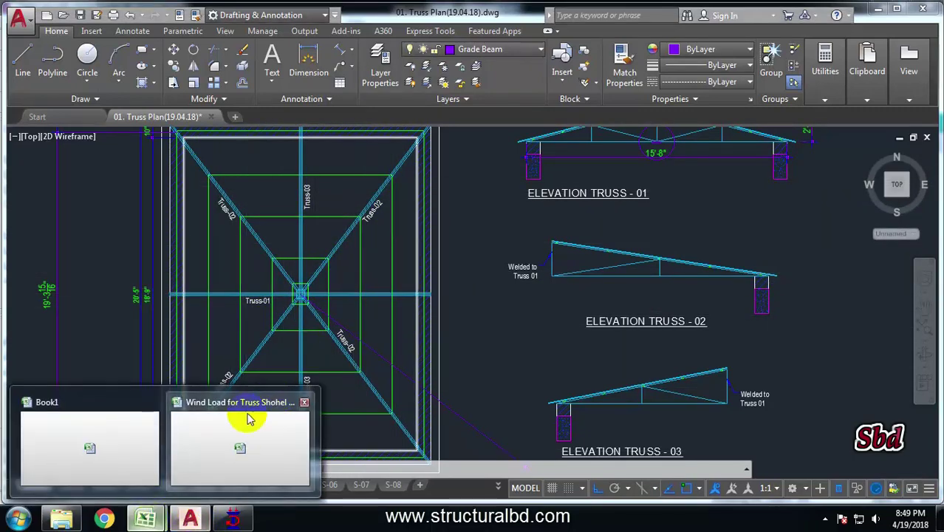
left_click(248, 419)
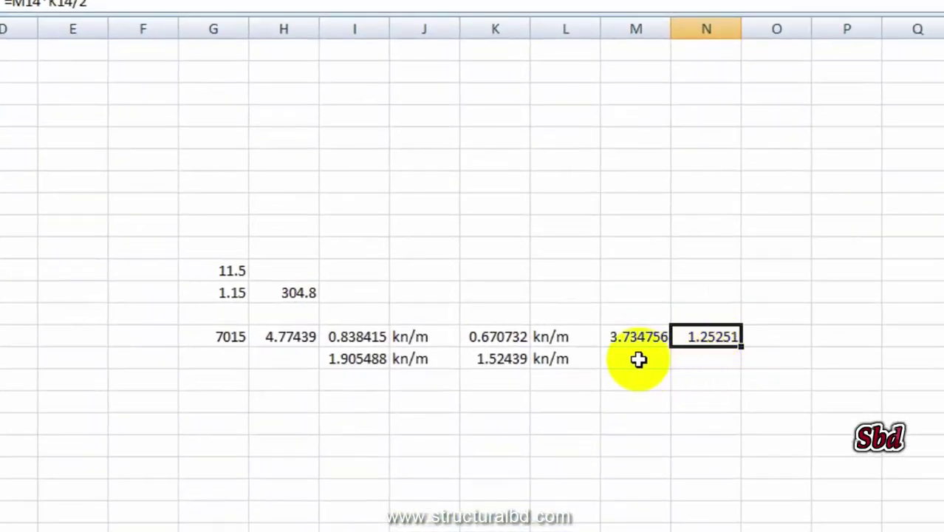
left_click(634, 358)
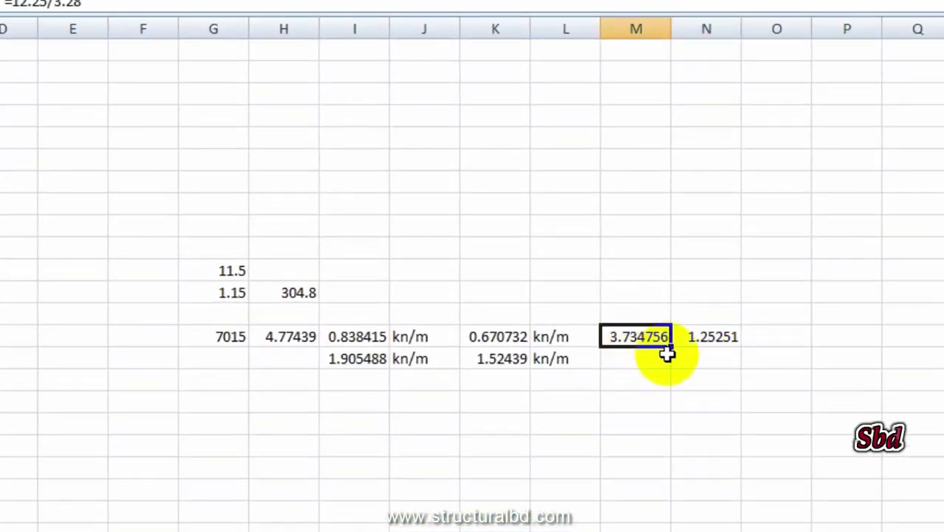
left_click(703, 353)
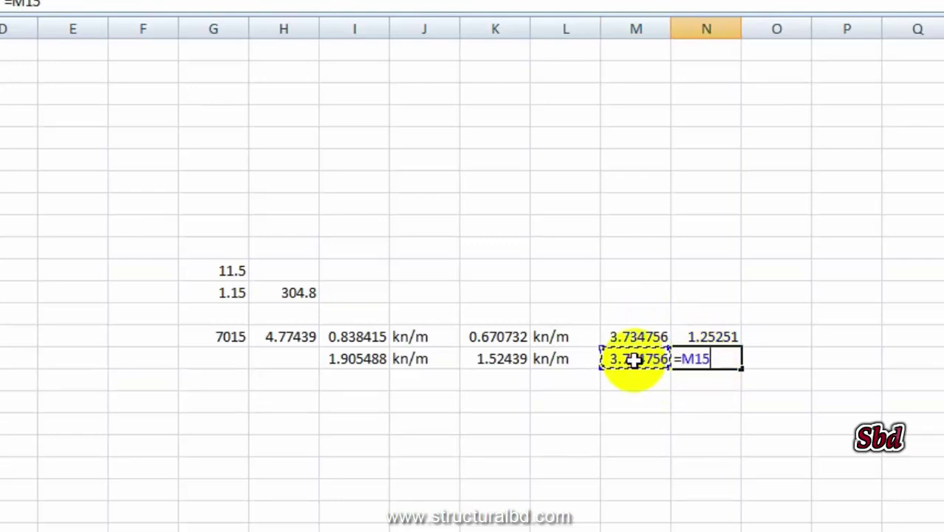
type("*")
left_click(517, 356)
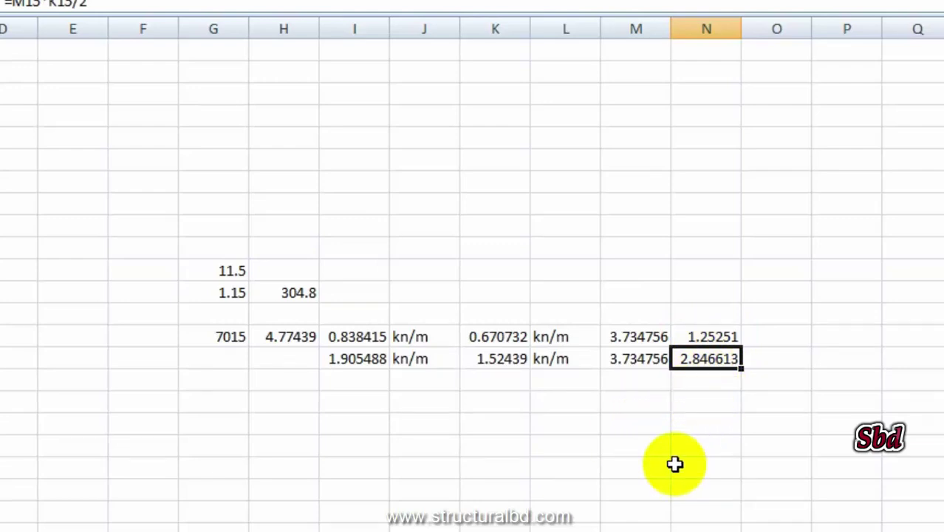
- Check the calculated load values and their formulas in N14 and N15
left_click(846, 378)
left_click(708, 337)
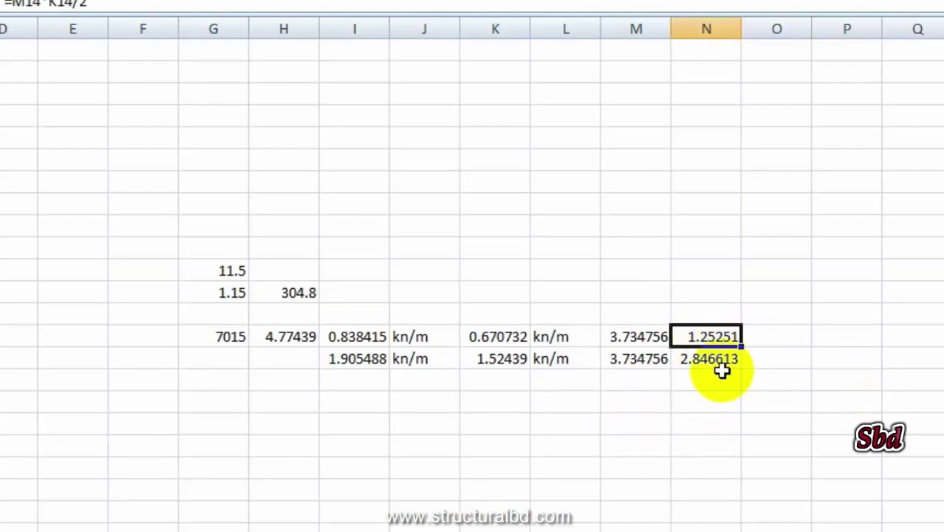
left_click(708, 359)
left_click(710, 334)
left_click(708, 359)
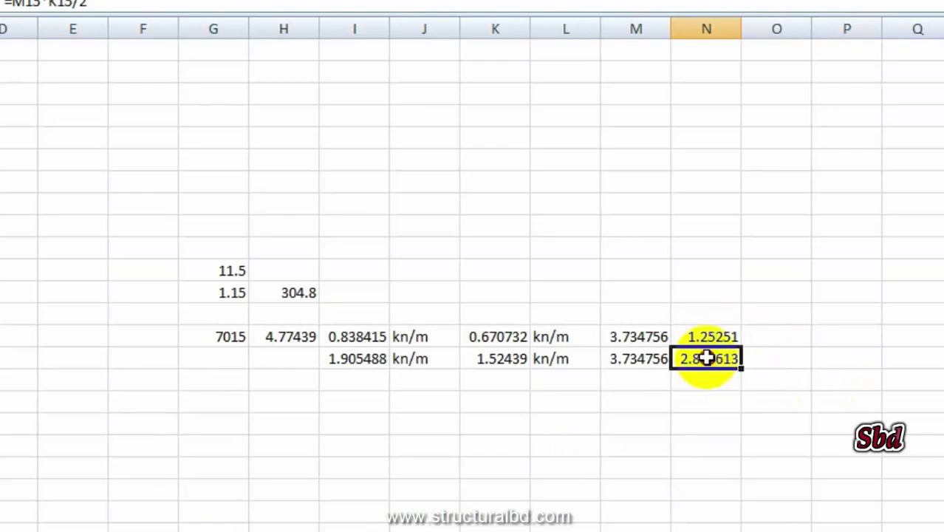
left_click(711, 339)
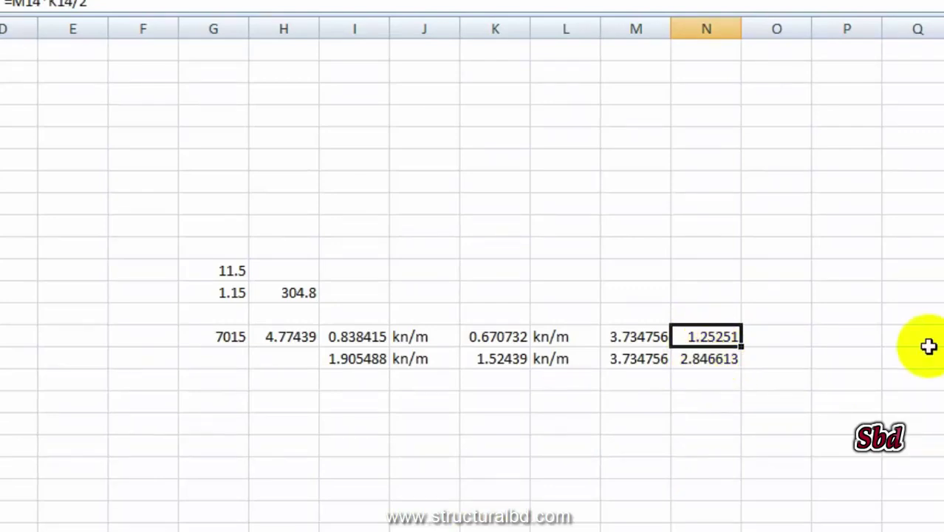
left_click(711, 362)
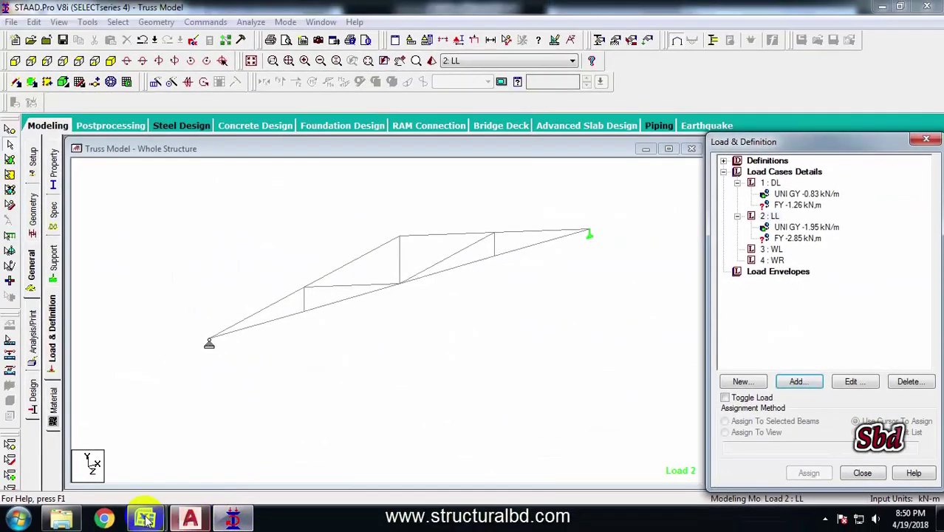
- Recheck the loads in N14 and N15 of Book1 against the trusses meeting at the roof centre in the AutoCAD layout plan
mouse_move(145, 517)
left_click(84, 462)
left_click(613, 317)
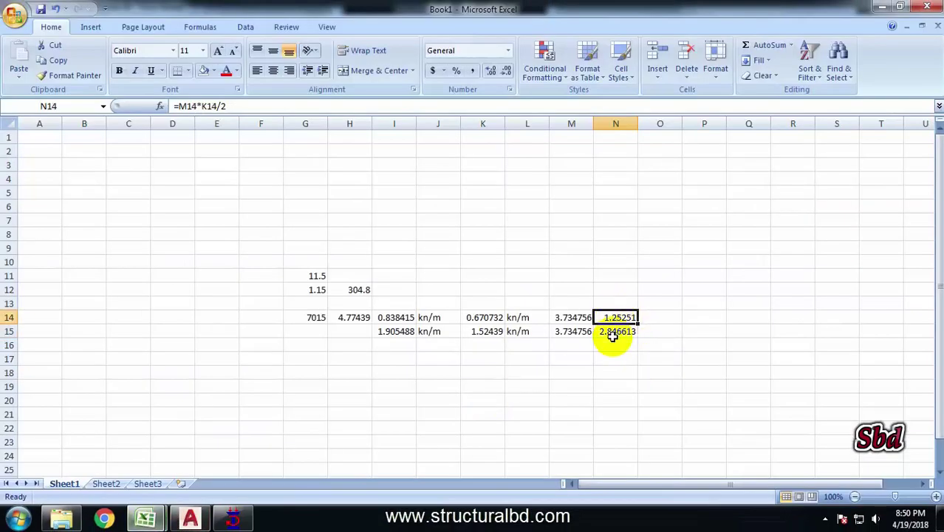
left_click(616, 331)
left_click(657, 317)
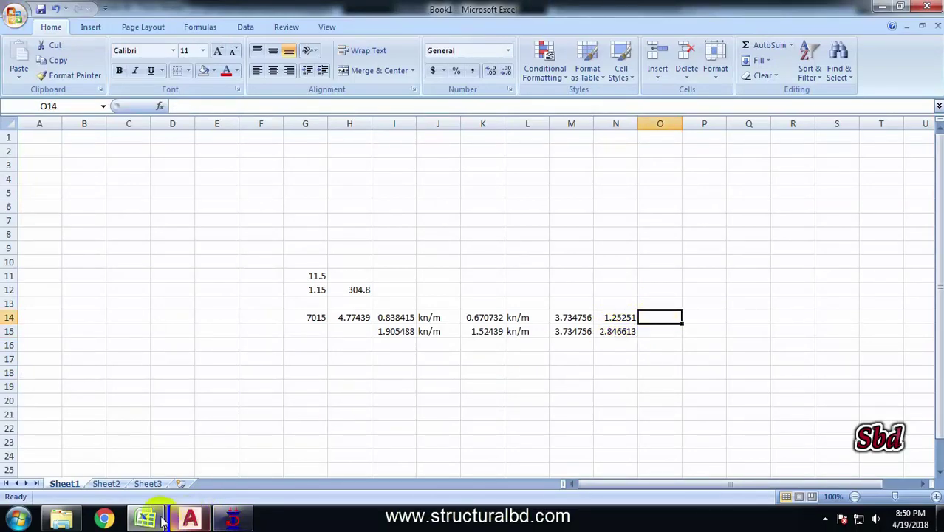
left_click(190, 517)
scroll(221, 407, "down", 3)
scroll(302, 302, "up", 5)
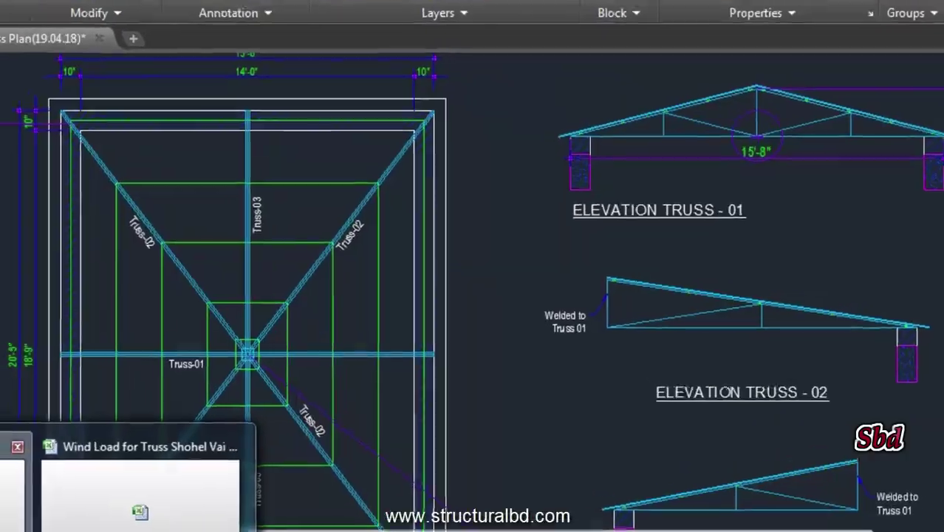
- Switch back to the Excel load sheet and multiply both loads by six, entering =N14*6 in O14 and =N15*6 in O15
left_click(214, 456)
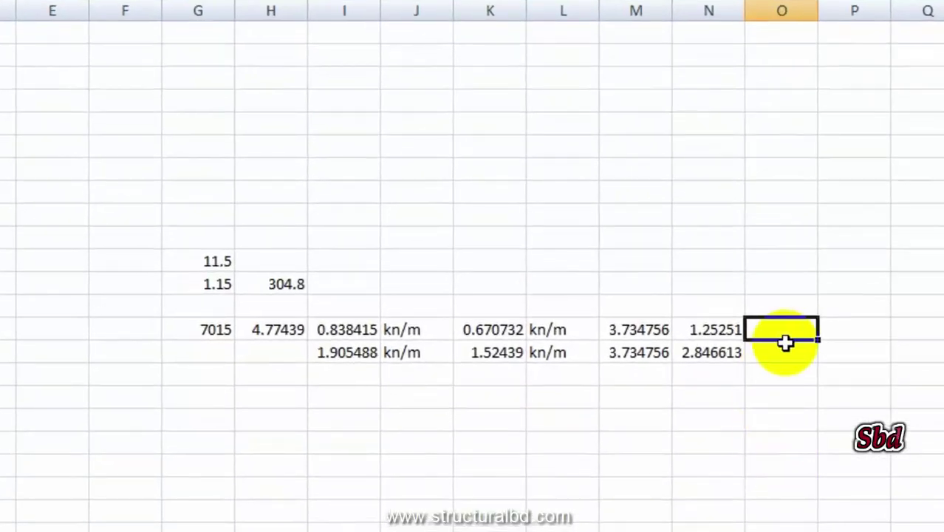
type("=")
left_click(711, 328)
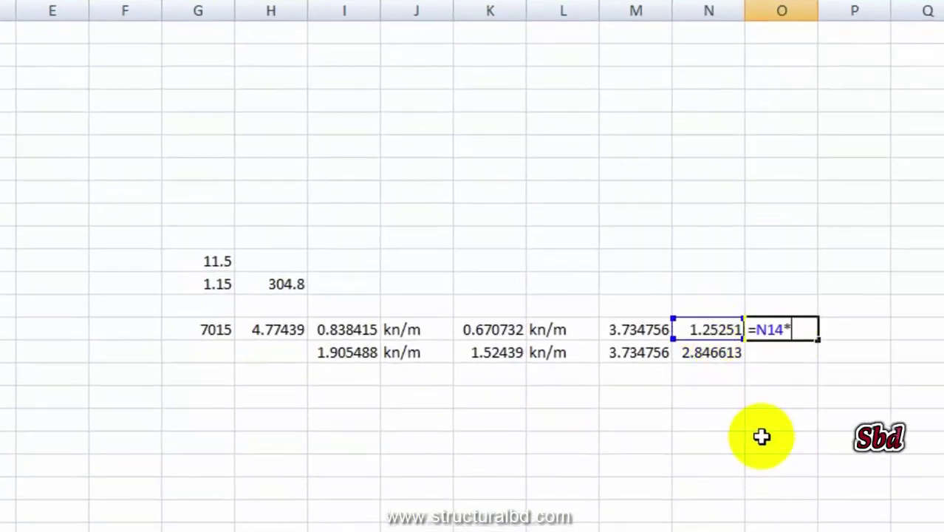
type("*6")
key("Return")
type("=")
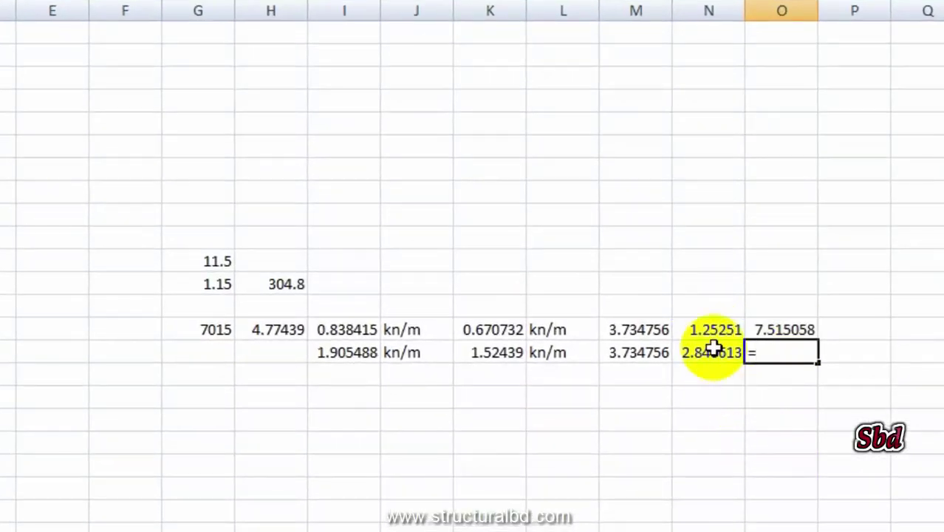
type("*6")
key("Return")
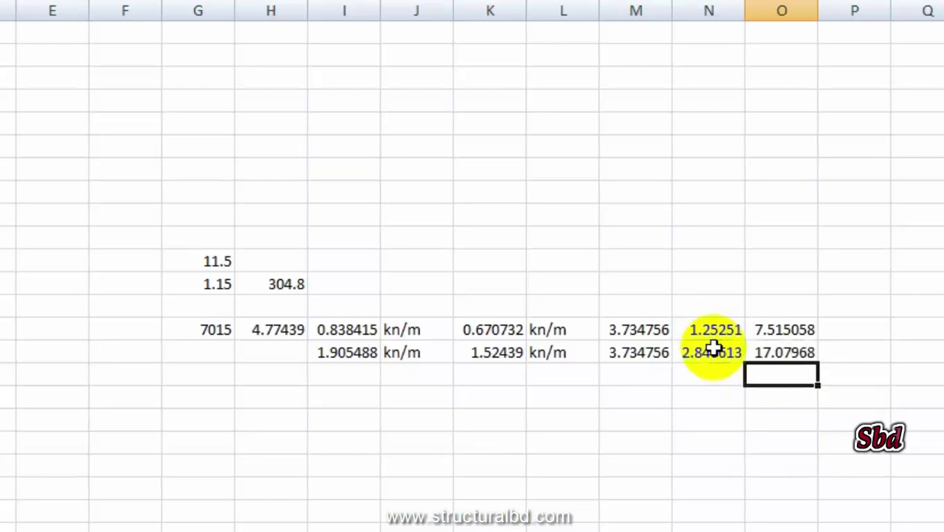
- Switch to STAAD.Pro and add a nodal load with Fy -7.52 kN to the DL case, taking the value from O14 of the Excel sheet
left_click(775, 330)
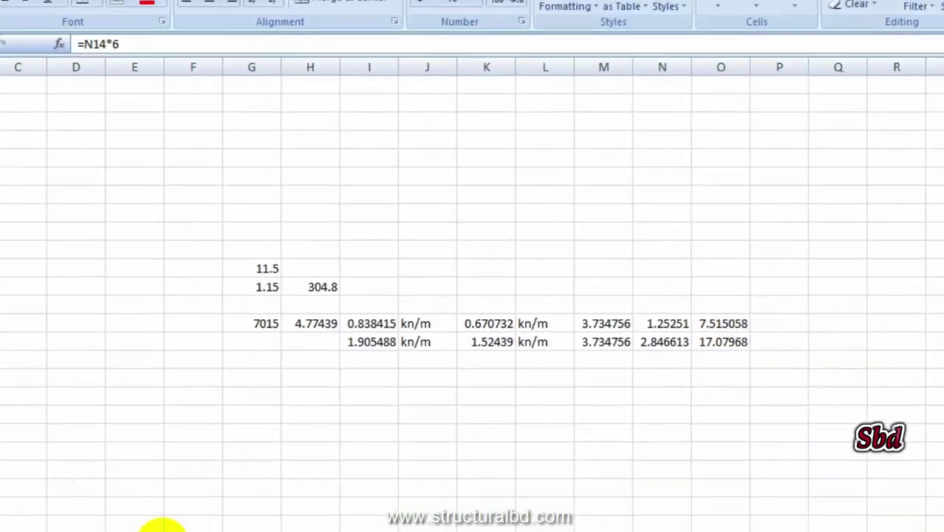
left_click(232, 519)
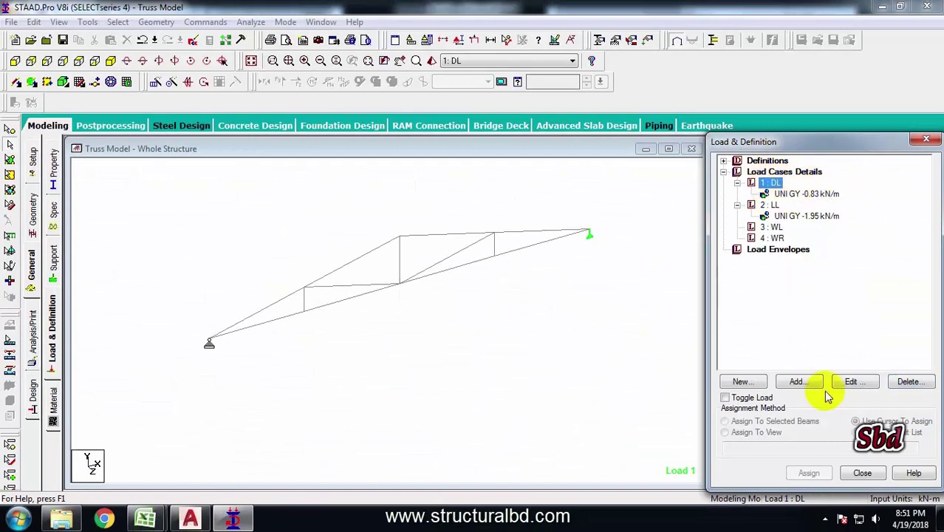
left_click(798, 382)
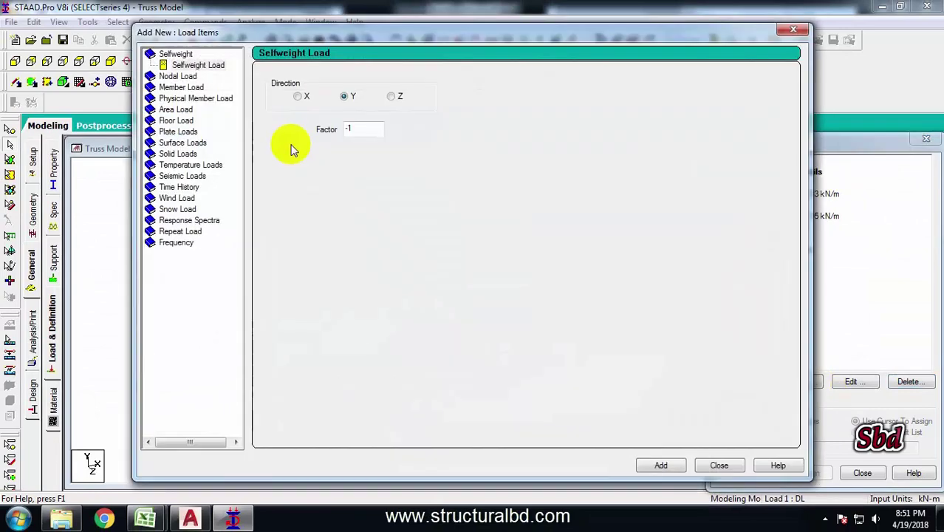
left_click(185, 76)
double_click(303, 149)
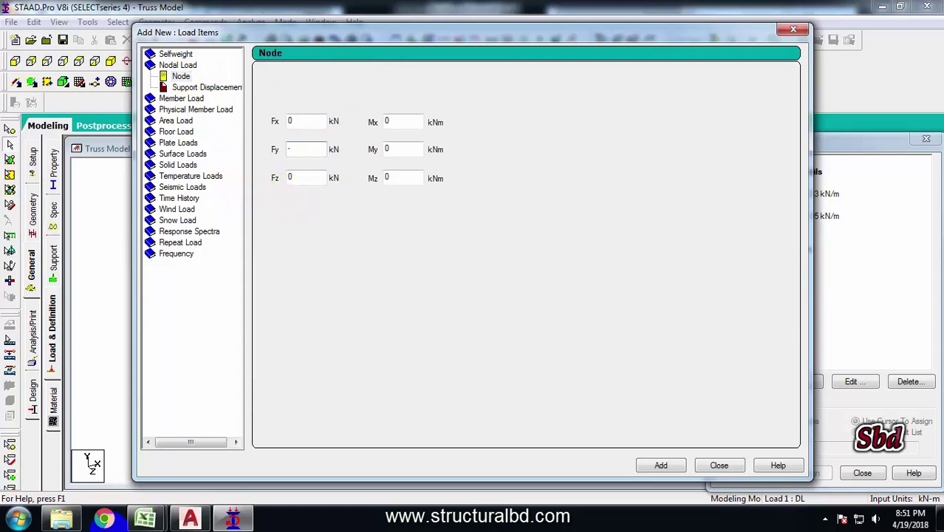
type("-")
key("alt+Tab")
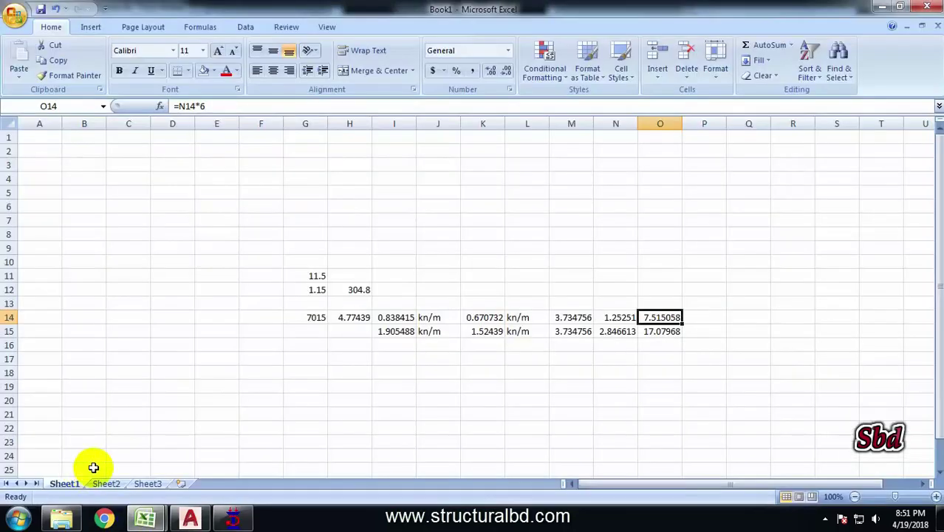
left_click(231, 519)
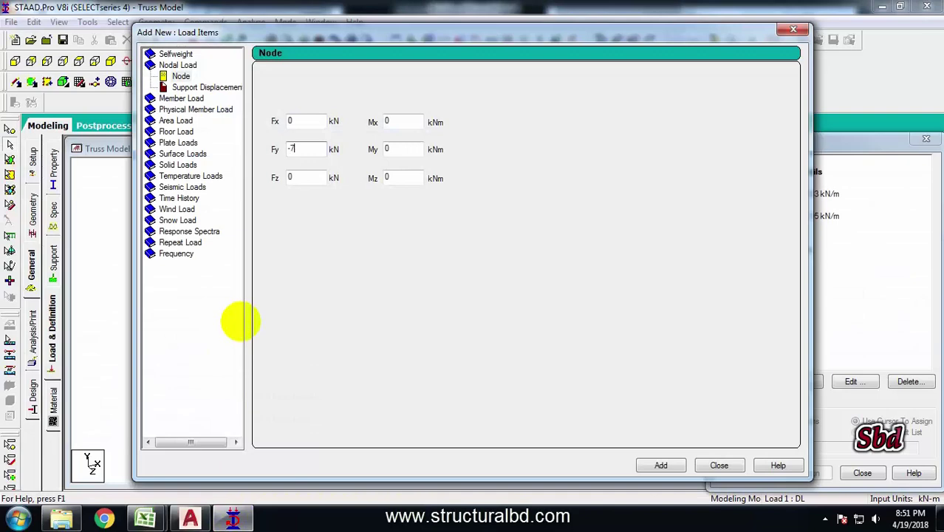
type("7.52")
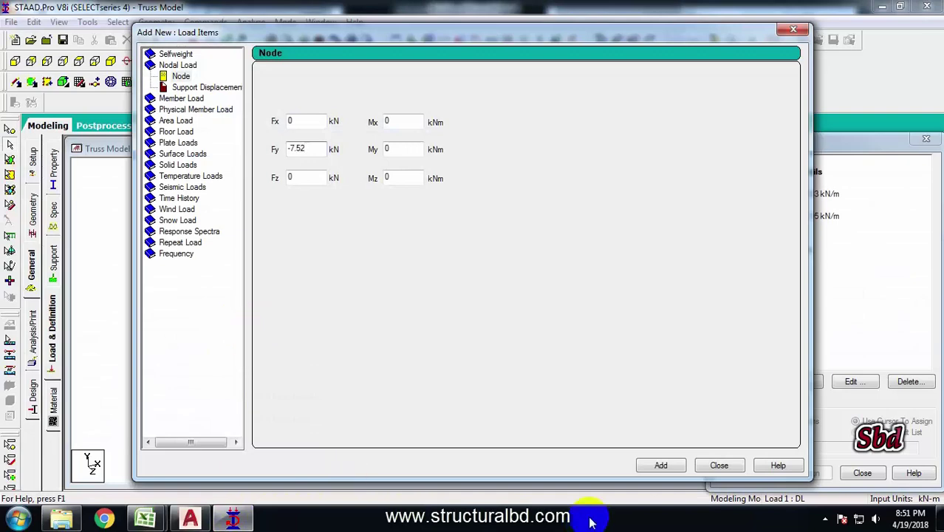
left_click(660, 464)
left_click(719, 465)
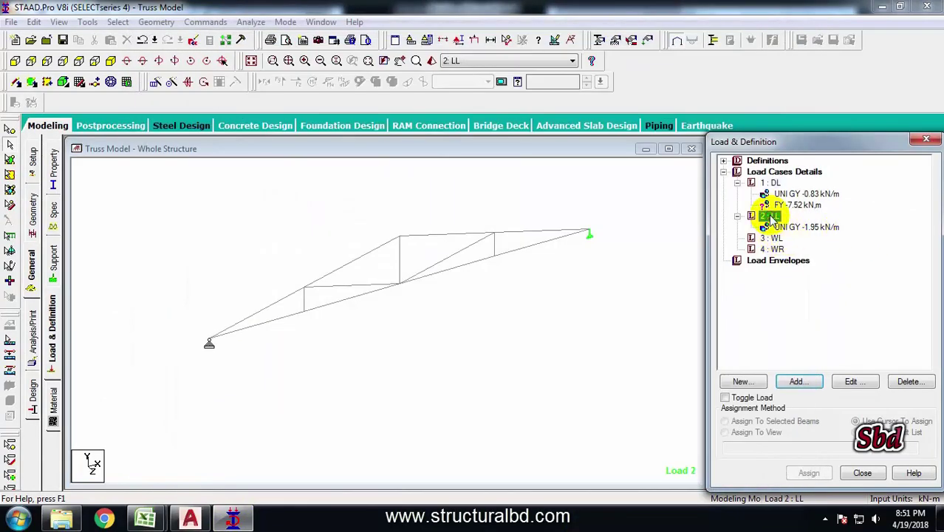
- Add a nodal load with Fy -17.1 kN to the LL case, reading the value from O15 of the Excel sheet
left_click(802, 381)
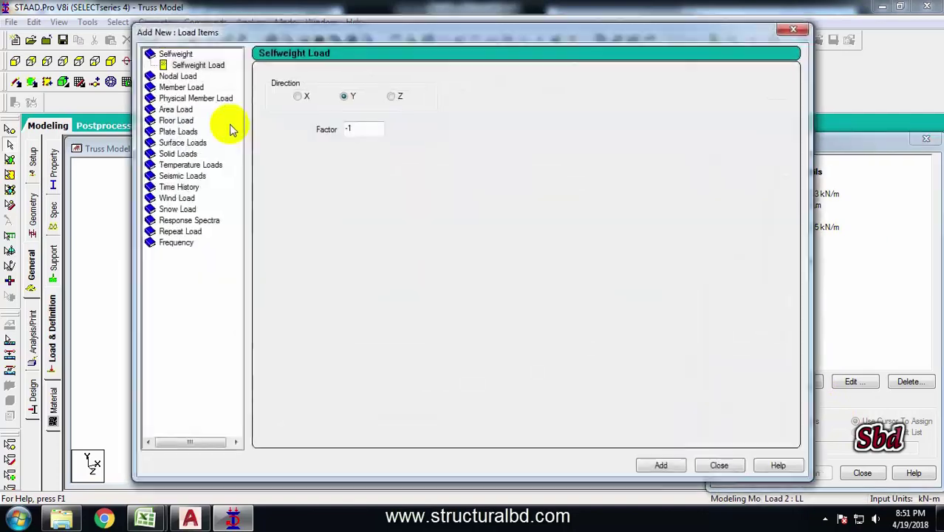
left_click(179, 77)
left_click(306, 148)
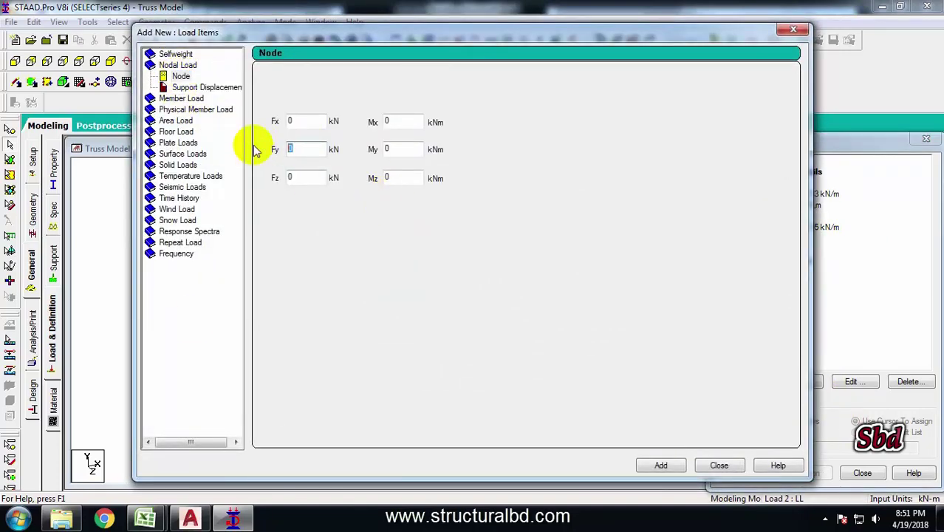
left_click(146, 518)
left_click(103, 458)
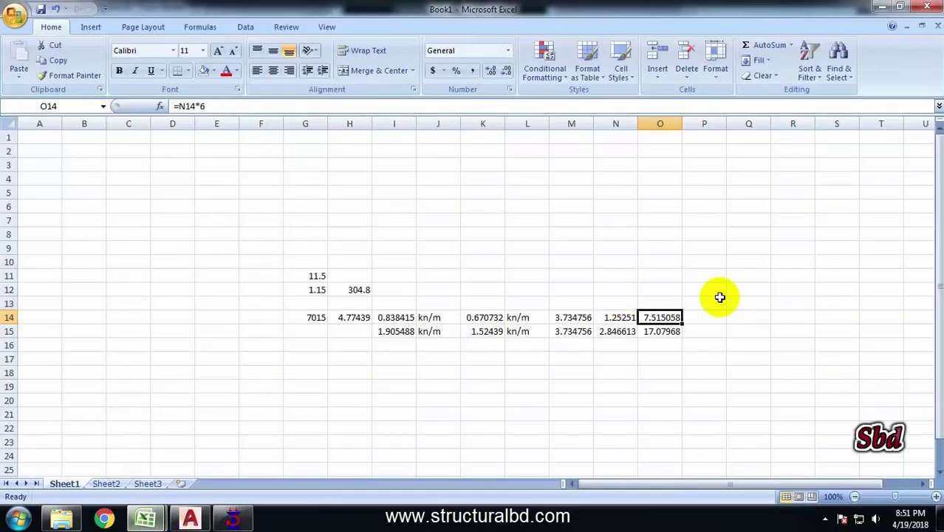
left_click(653, 329)
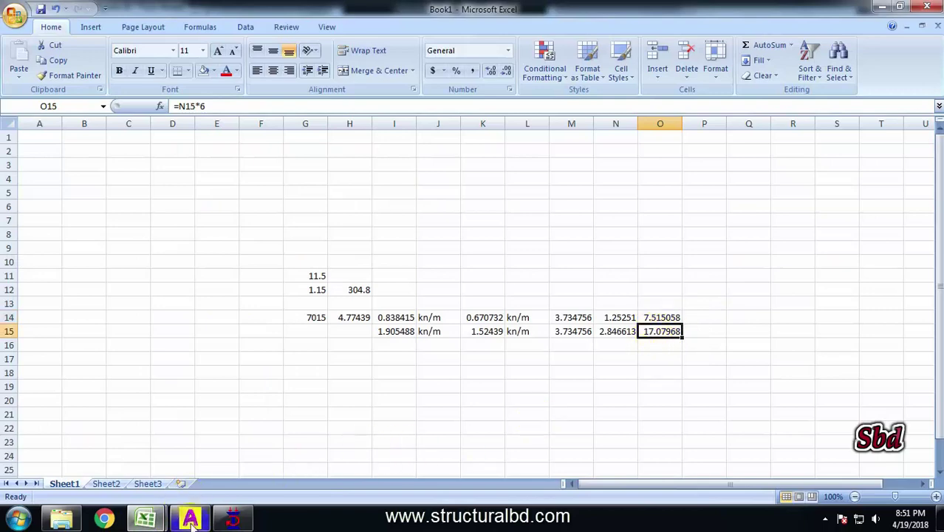
left_click(232, 518)
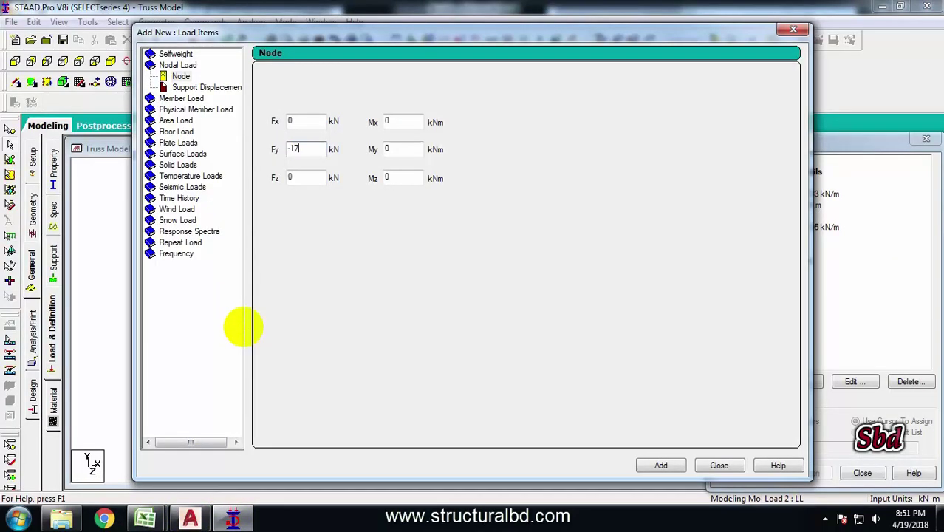
left_click(657, 465)
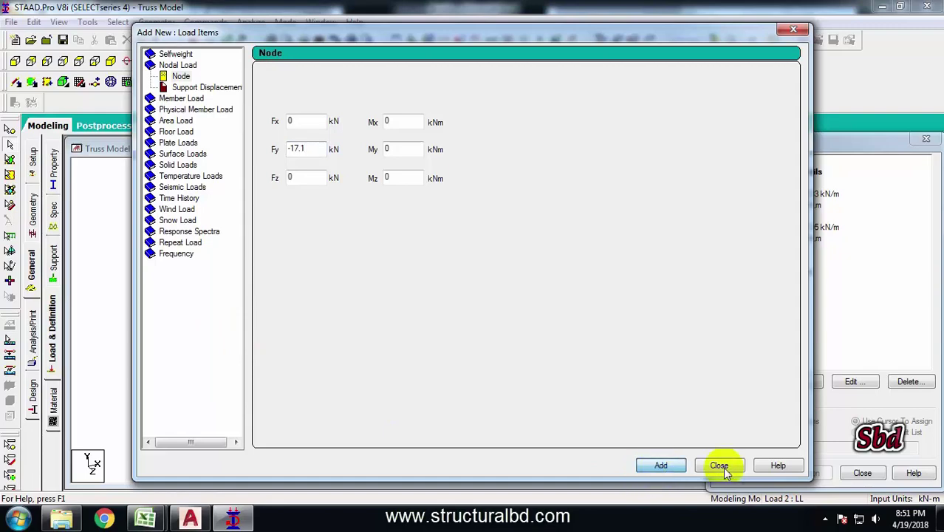
left_click(719, 465)
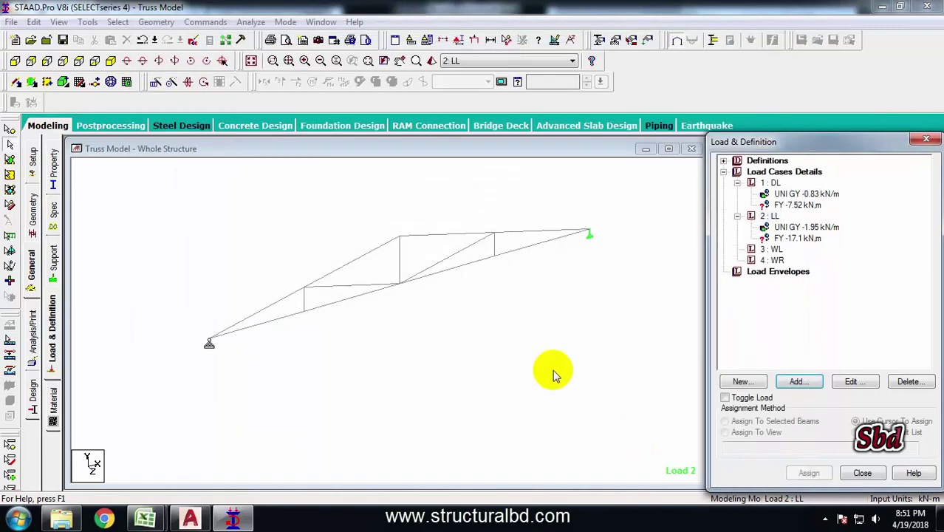
- Assign the DL nodal load FY -7.52 and the LL nodal load FY -17.1 to the middle bottom-chord node of the truss
left_click(797, 205)
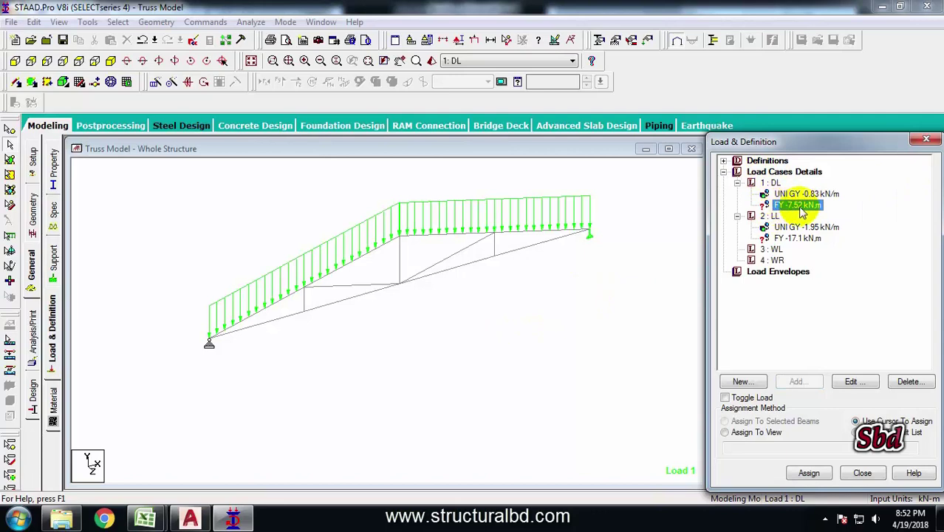
left_click(413, 323)
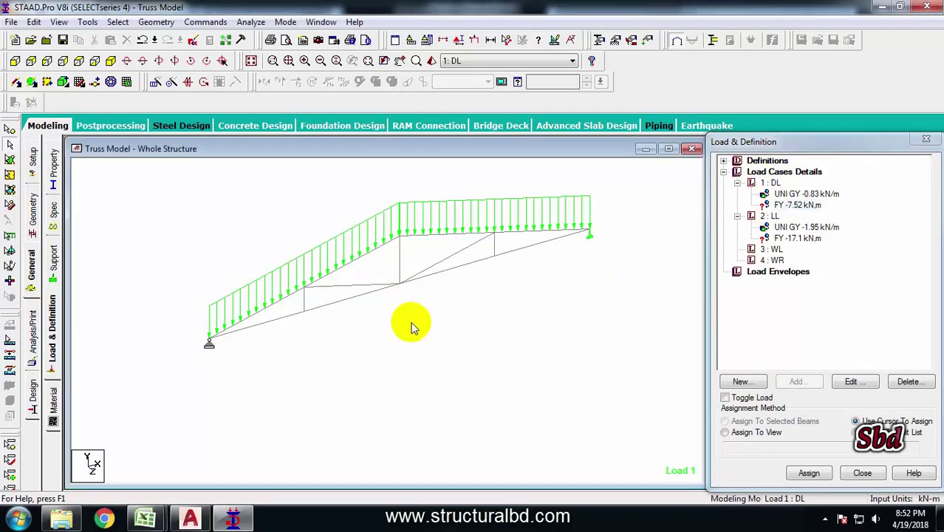
left_click(10, 130)
left_click(399, 283)
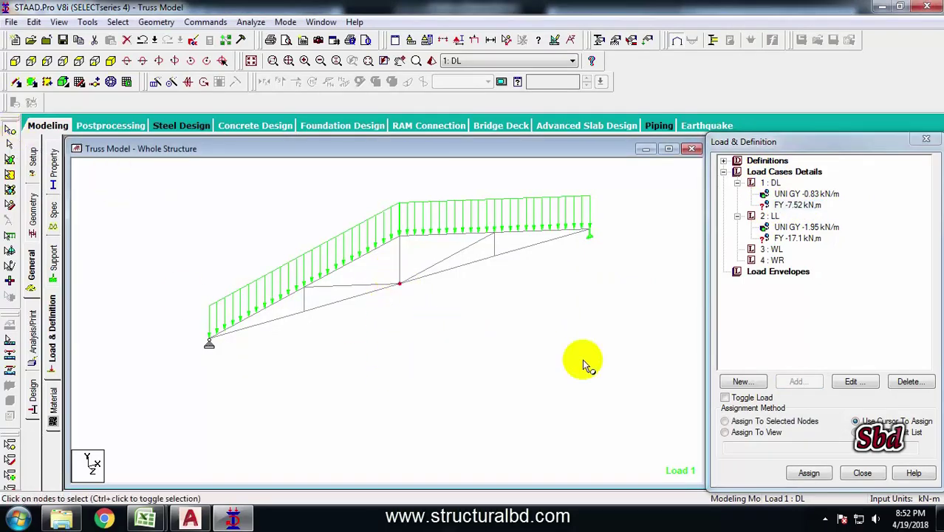
left_click(726, 421)
left_click(809, 473)
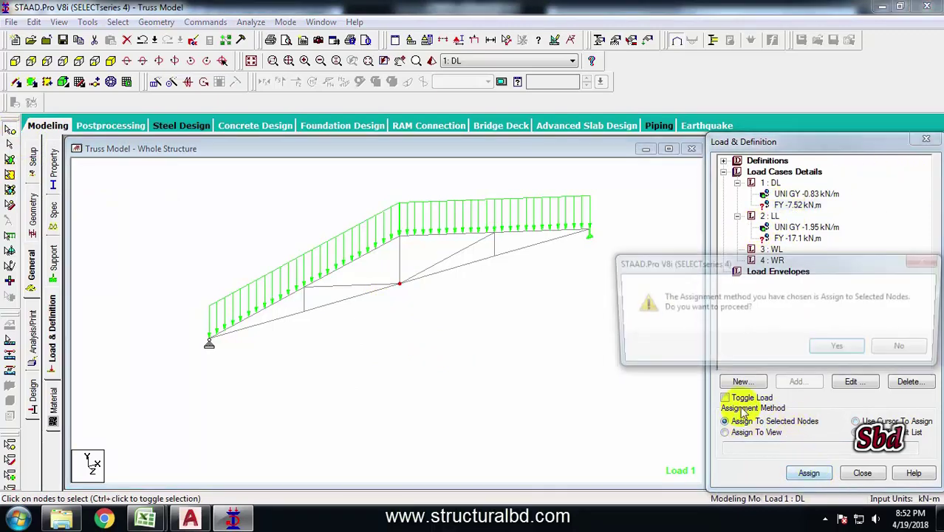
left_click(840, 349)
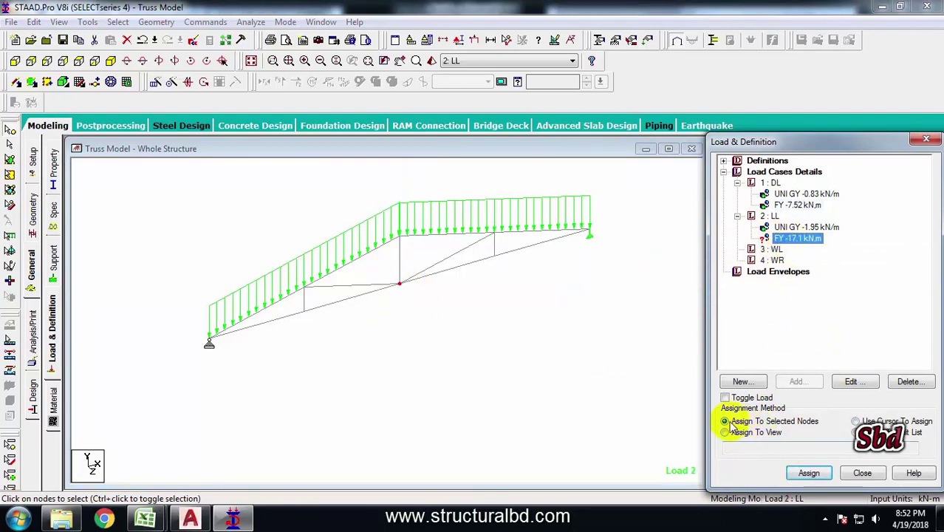
left_click(809, 473)
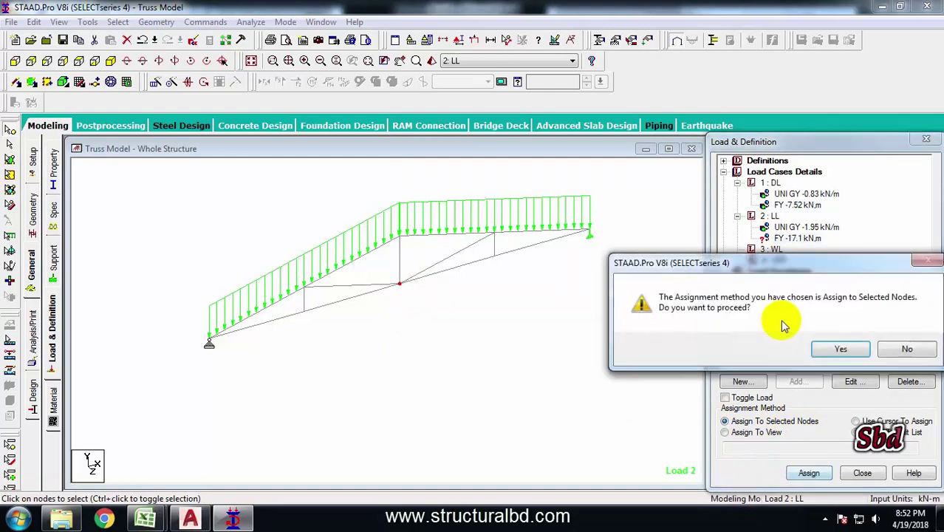
left_click(844, 349)
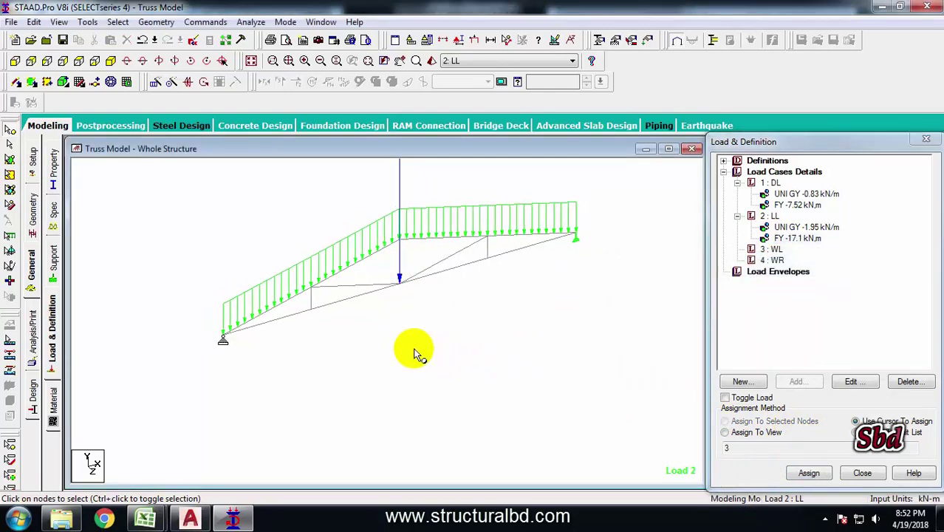
- Review the uniform and nodal loads assigned in the DL and LL cases and view the WL case
left_click(781, 193)
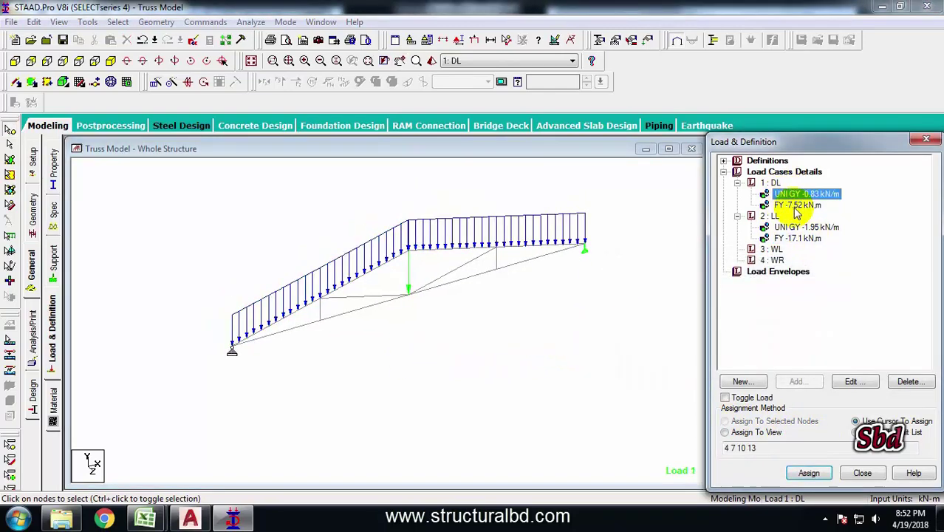
left_click(798, 238)
left_click(805, 194)
left_click(803, 205)
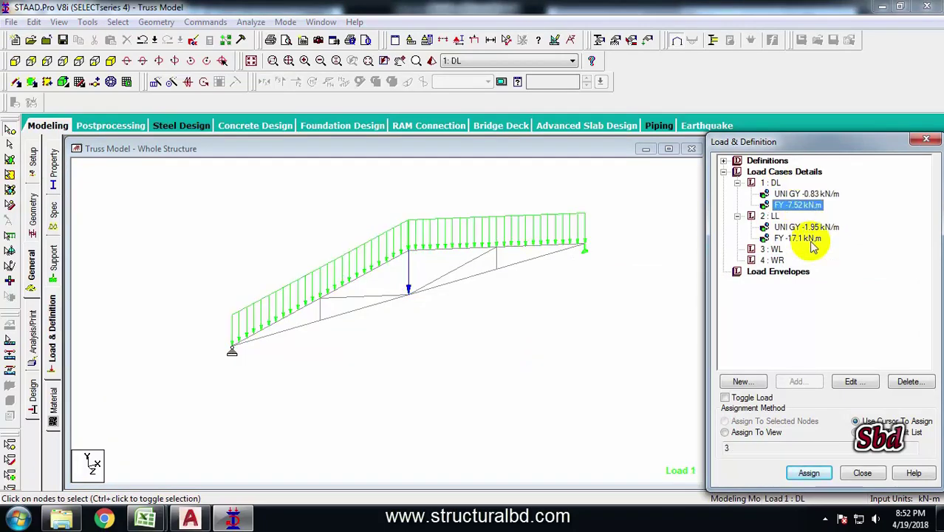
left_click(772, 250)
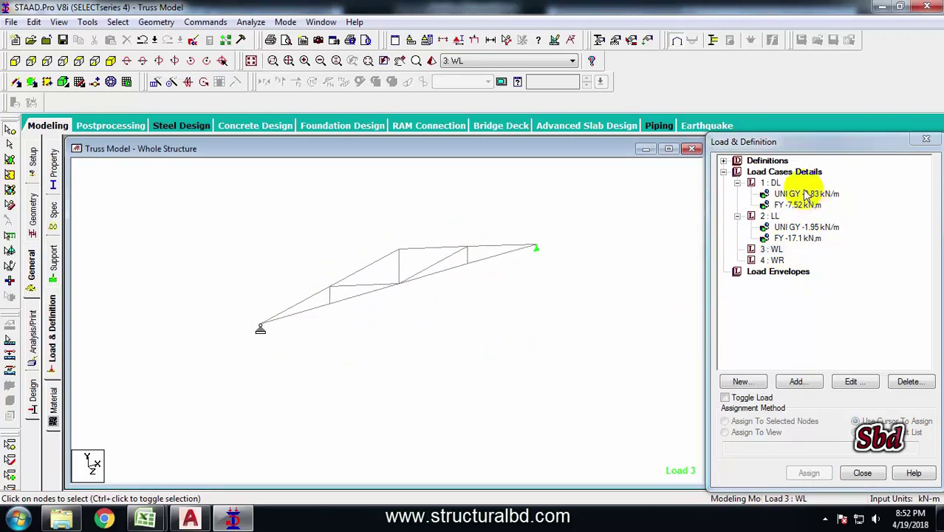
- Add a selfweight load in the Y direction with factor -1 to the DL case
left_click(772, 184)
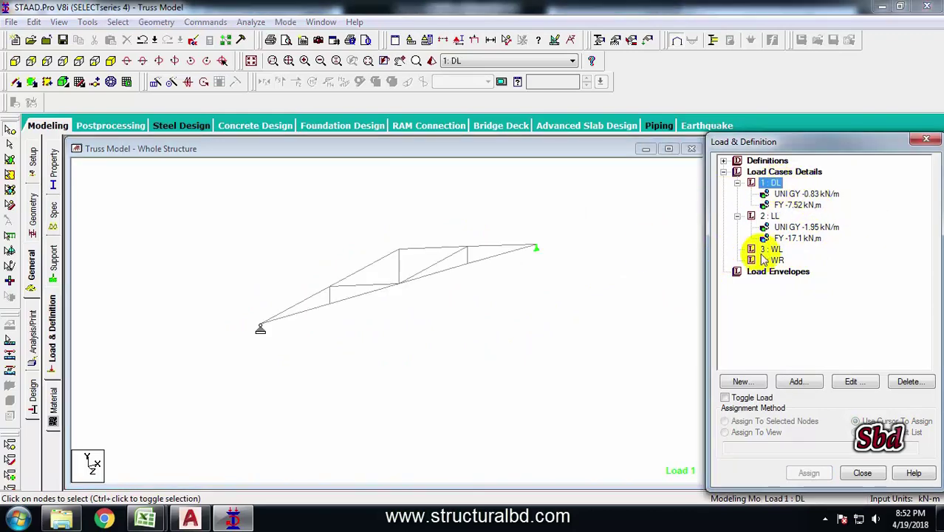
left_click(808, 382)
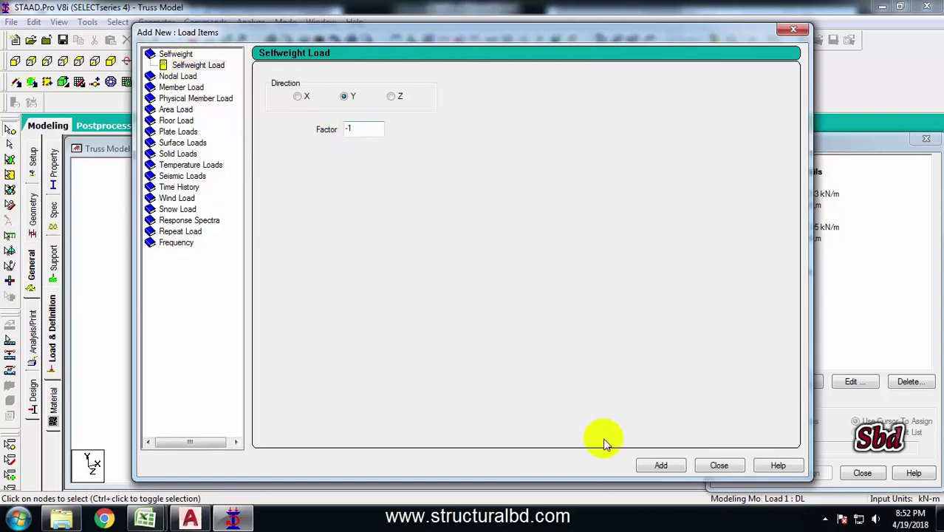
left_click(677, 467)
left_click(720, 465)
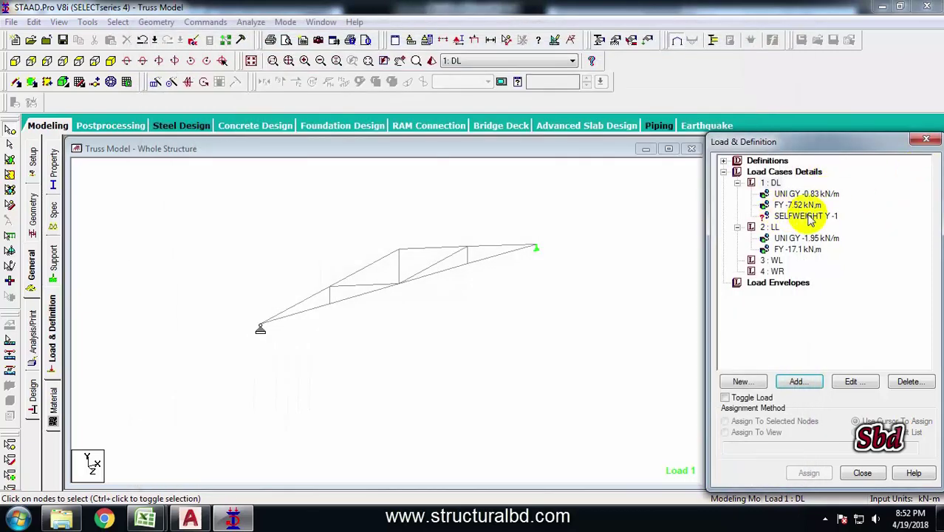
- Assign the DL selfweight load to the whole truss with the Assign To View method
left_click(807, 215)
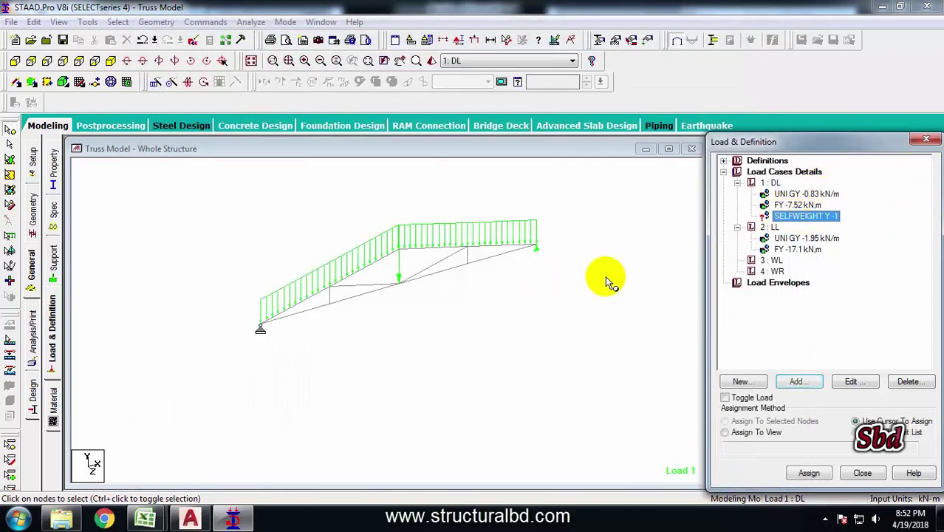
left_click(627, 328)
left_click(802, 216)
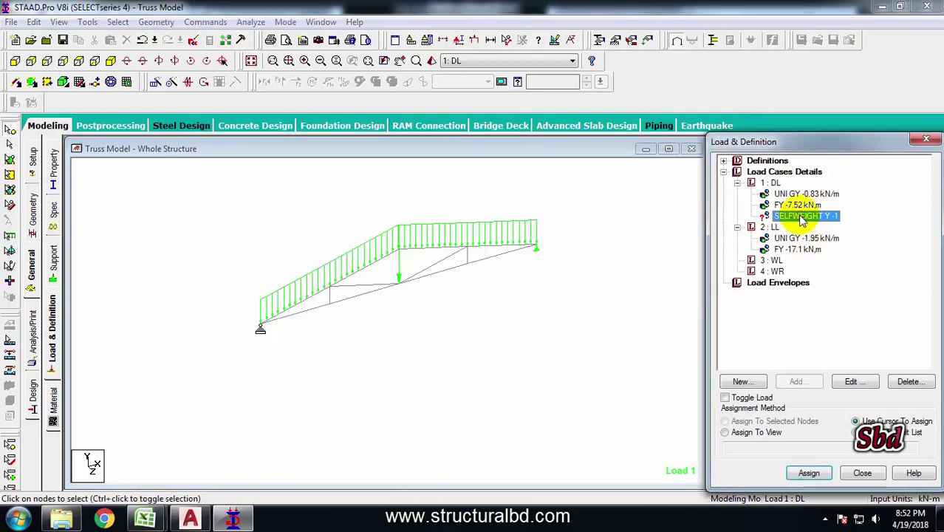
left_click(725, 433)
left_click(810, 474)
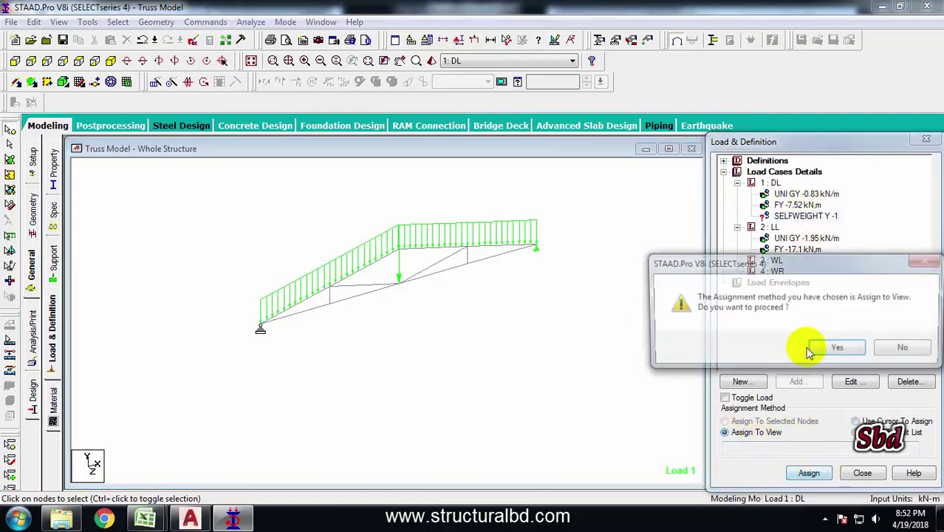
left_click(837, 350)
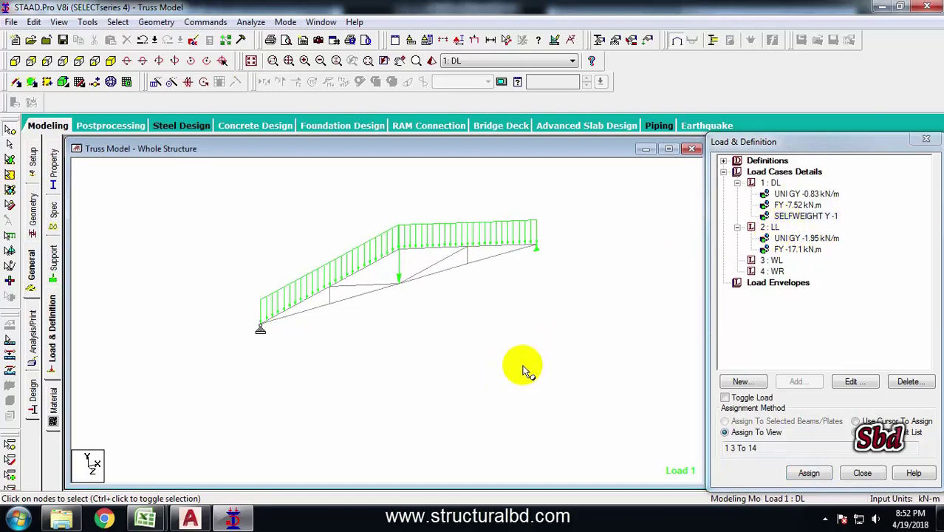
- Examine the DL loading on the truss and view the wind load cases WL and WR
scroll(608, 284, "up", 1)
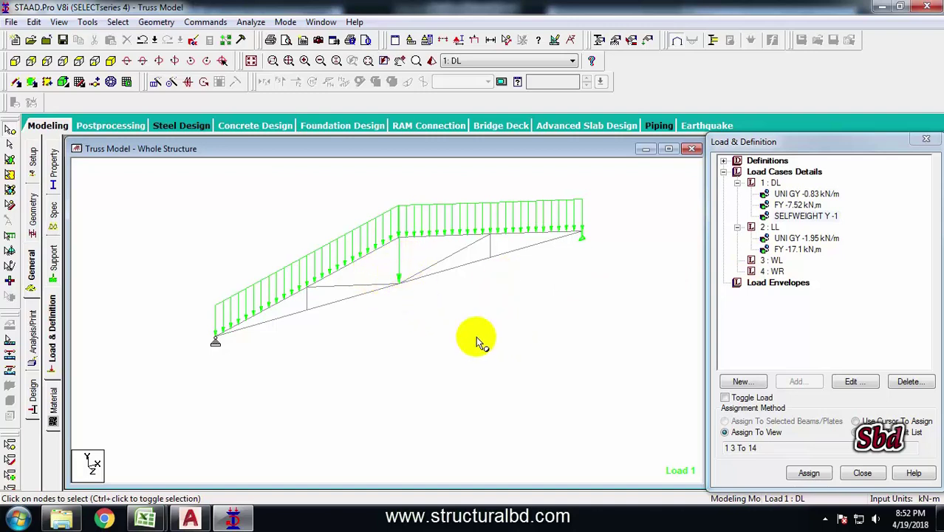
middle_click_drag(478, 342, 482, 331)
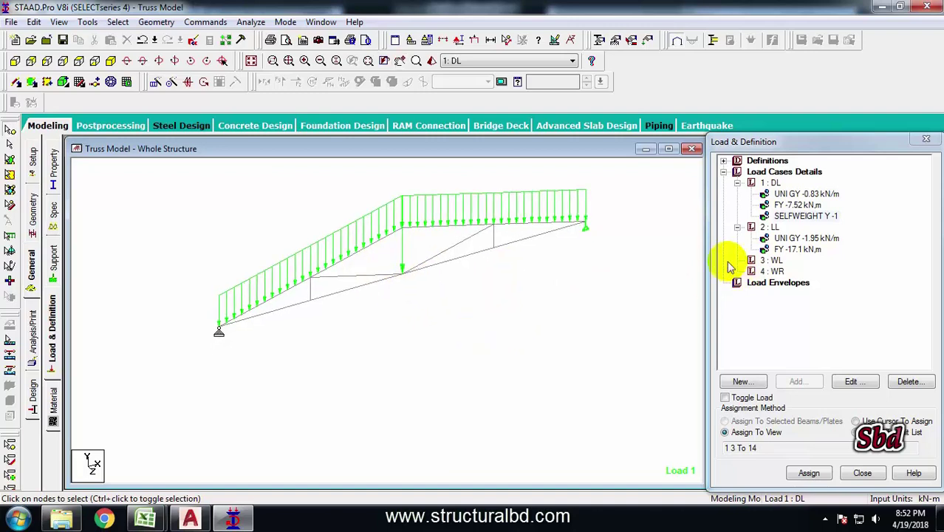
left_click(773, 262)
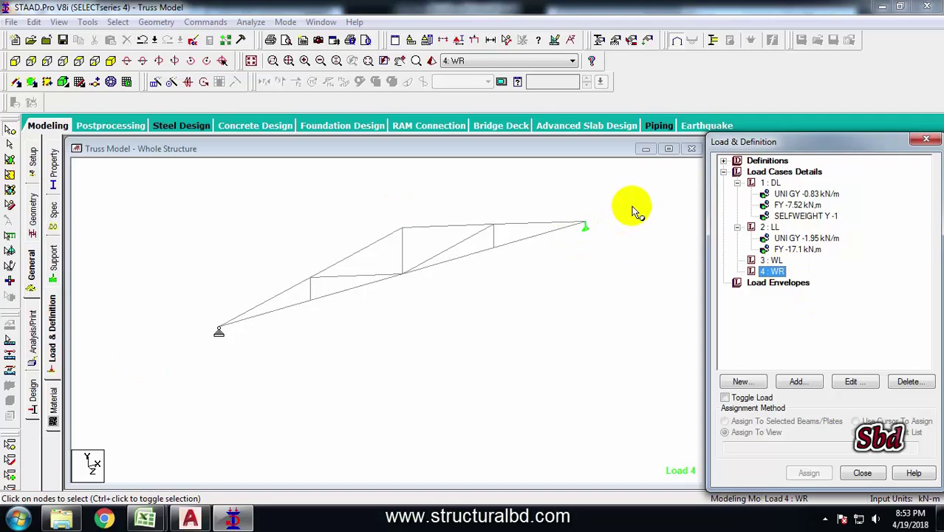
- Switch to the wind load workbook in Excel and review the truss building dimensions used in the wind load calculation
left_click(145, 519)
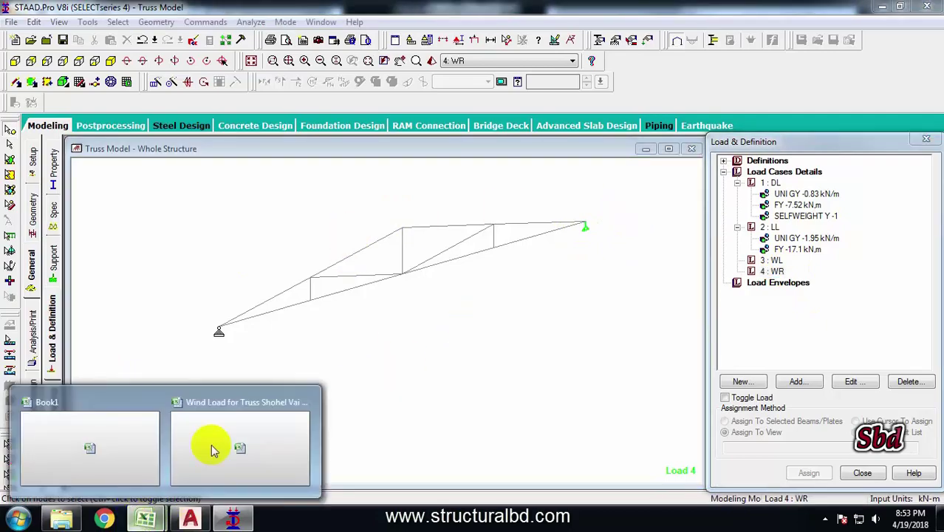
left_click(211, 449)
scroll(259, 322, "down", 2)
scroll(265, 321, "up", 6)
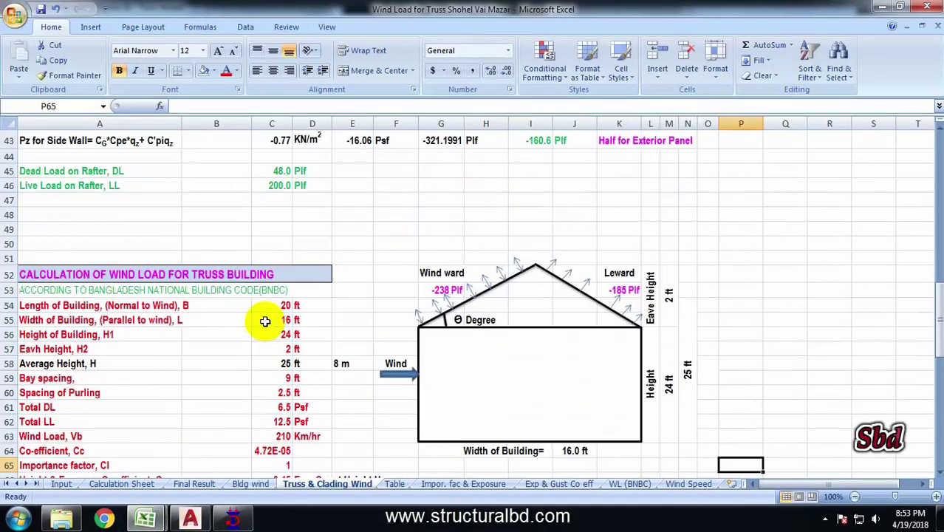
scroll(266, 320, "down", 2)
left_click(352, 231)
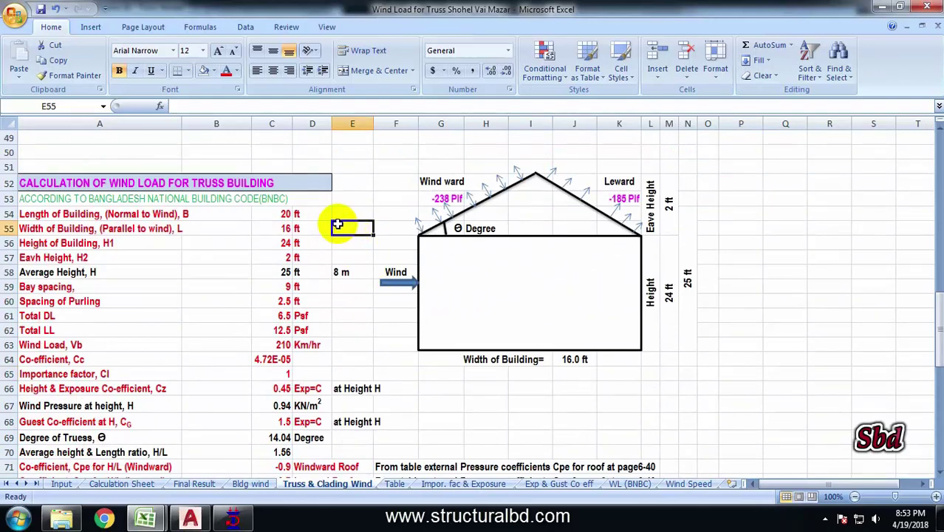
left_click(242, 274)
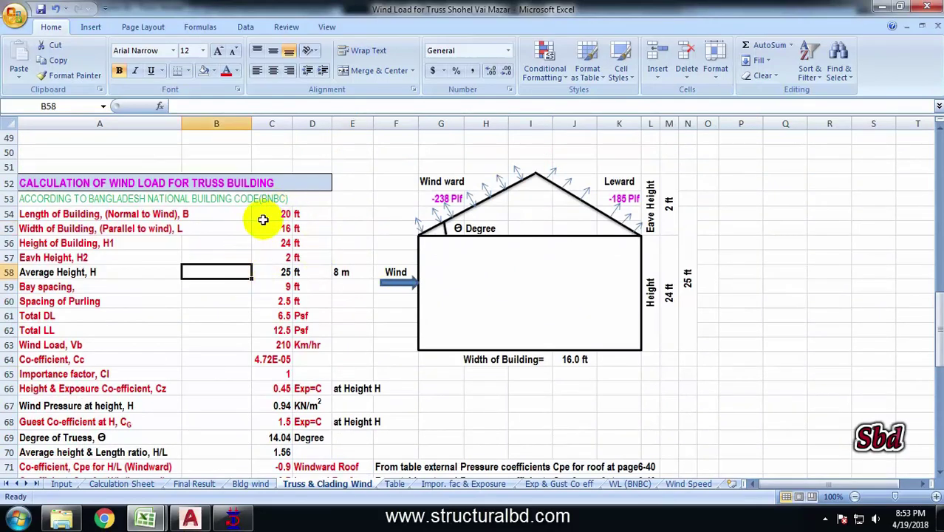
scroll(263, 221, "down", 2)
scroll(258, 229, "up", 2)
left_click(352, 210)
- Examine the windward and leeward interior truss UDL results of the truss building calculation
scroll(263, 251, "down", 5)
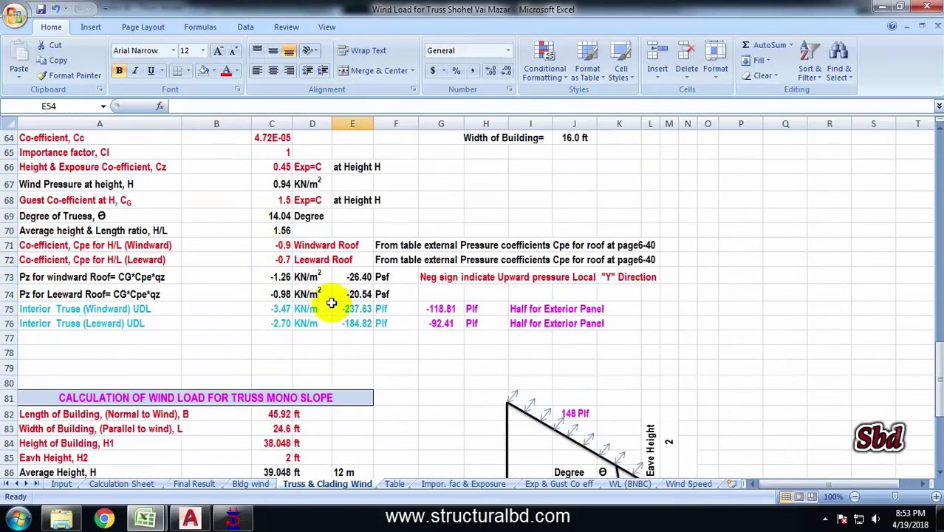
scroll(331, 302, "up", 2)
scroll(412, 371, "down", 2)
left_click(441, 309)
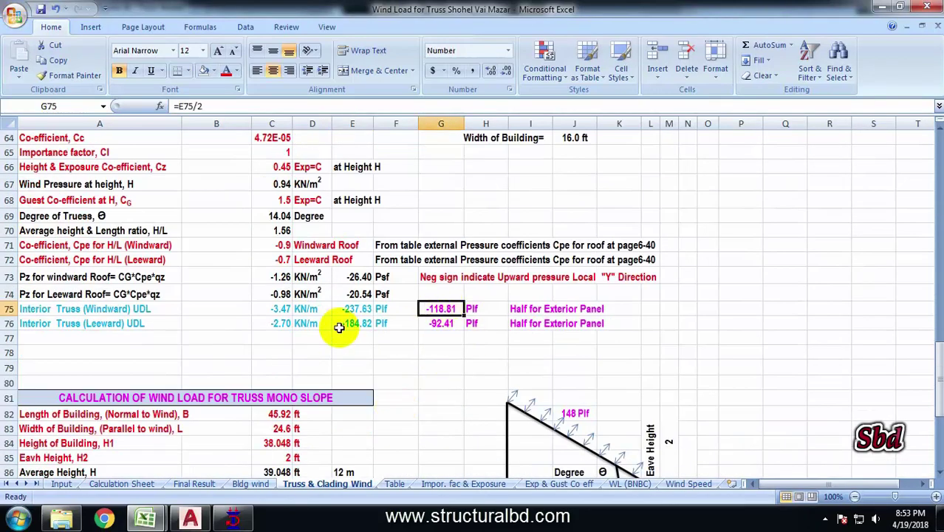
left_click(280, 311)
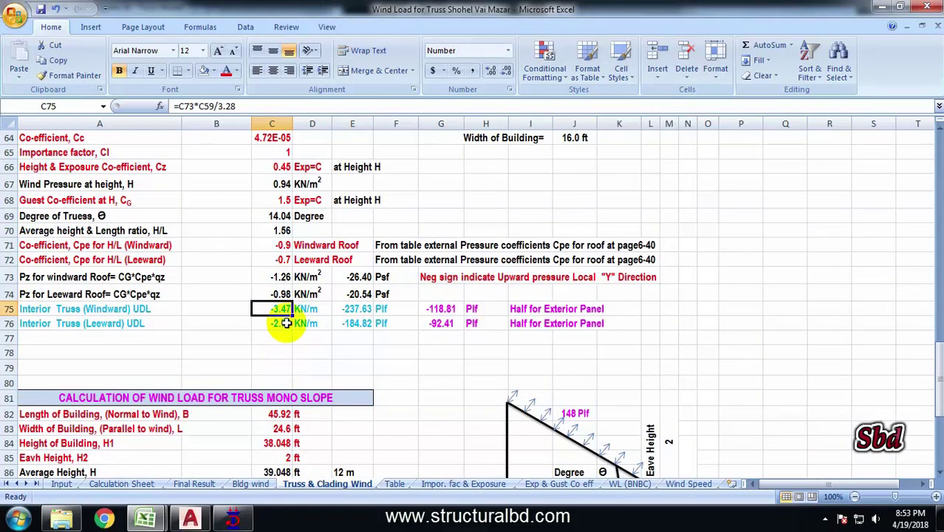
left_click(310, 328)
left_click(311, 353)
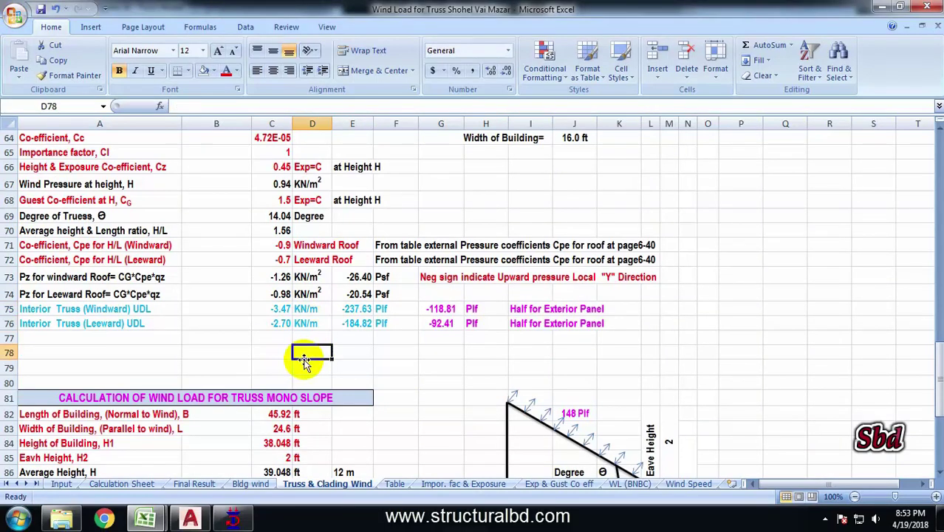
- Check the truss model in STAAD.Pro, then compare the workbook's wind diagram with the windward and leeward UDL values in kN/m
left_click(232, 518)
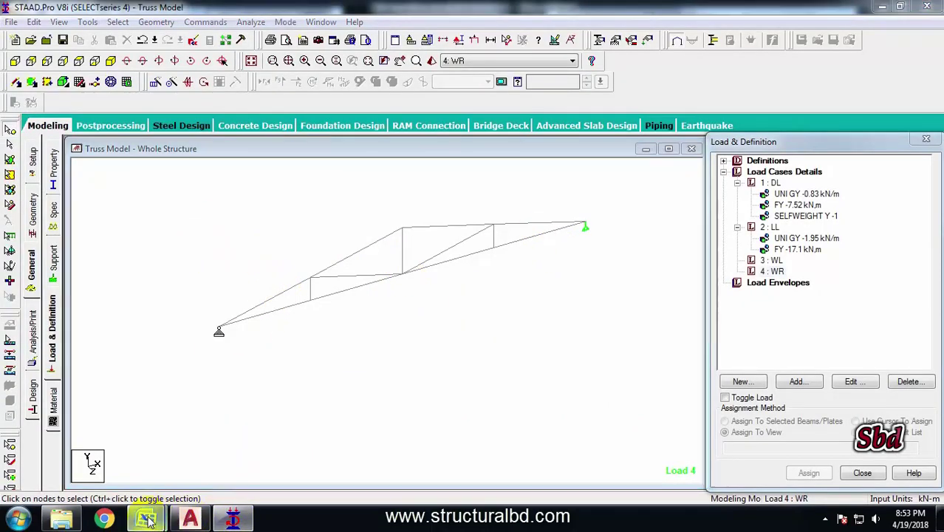
mouse_move(145, 518)
left_click(185, 447)
scroll(522, 205, "up", 9)
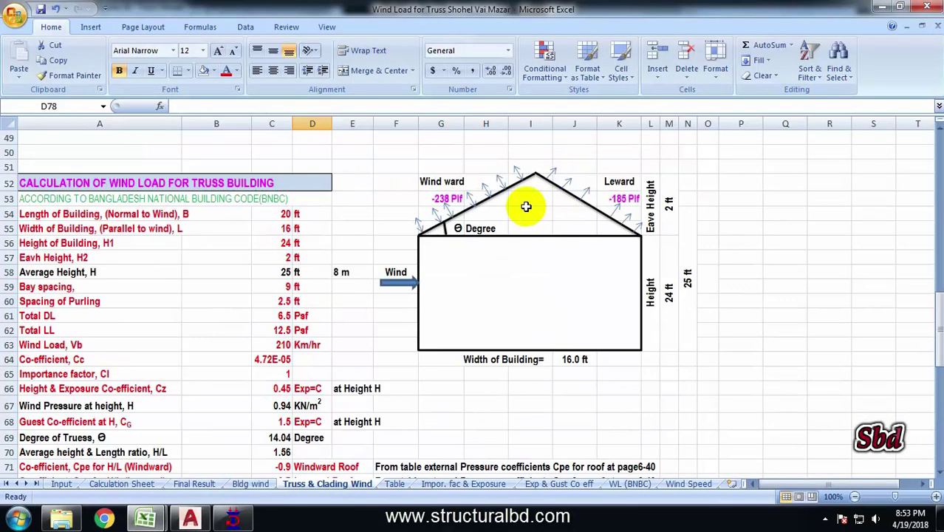
scroll(443, 201, "down", 1)
scroll(333, 376, "down", 3)
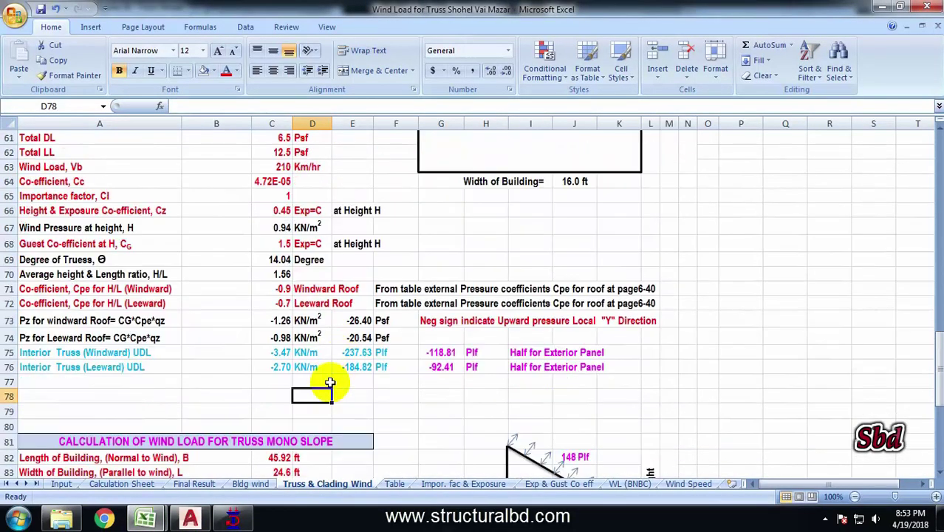
left_click(284, 353)
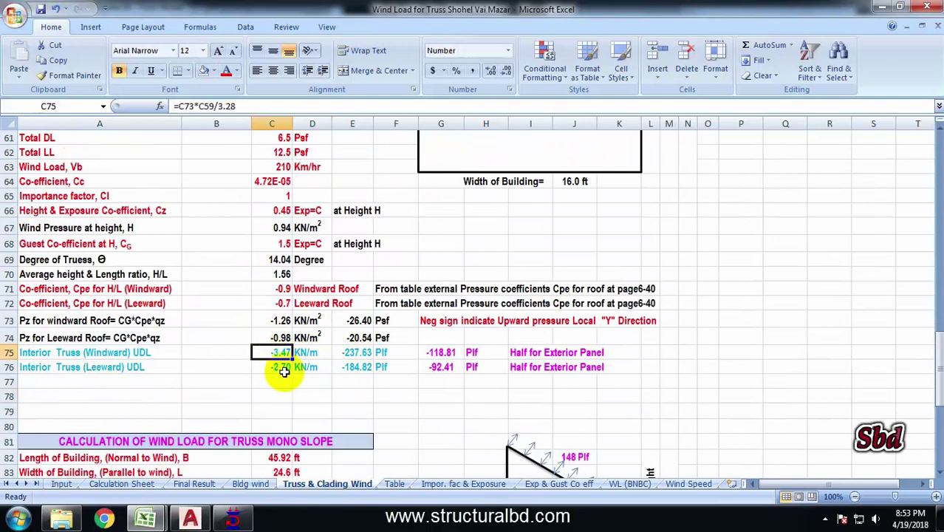
left_click(282, 365)
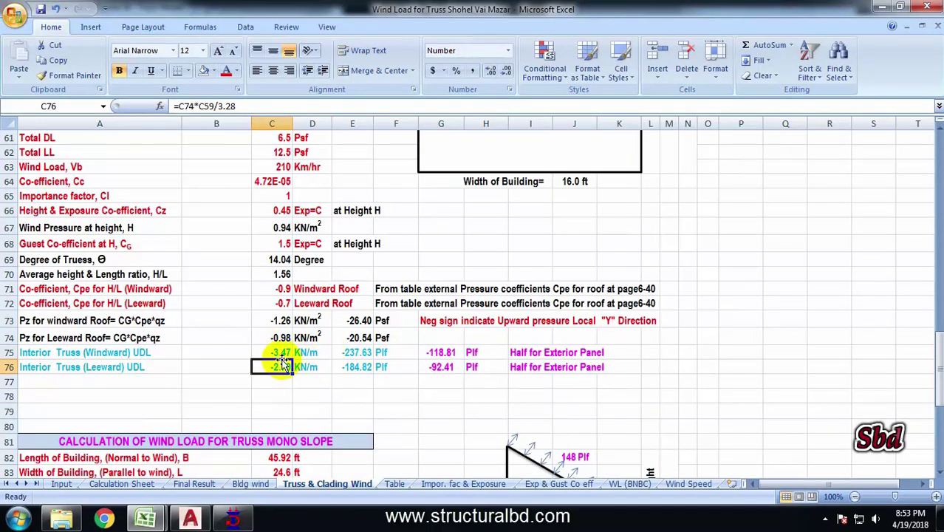
left_click(286, 352)
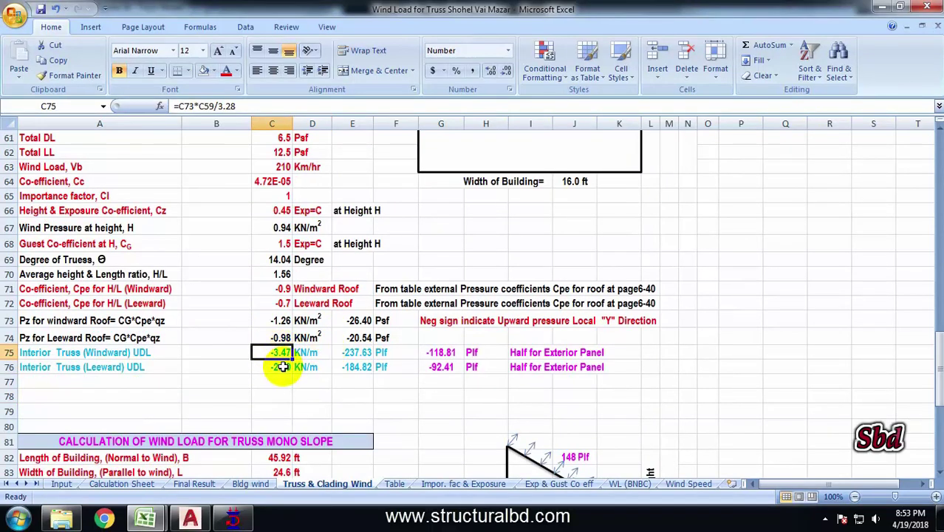
double_click(285, 352)
scroll(332, 395, "down", 1)
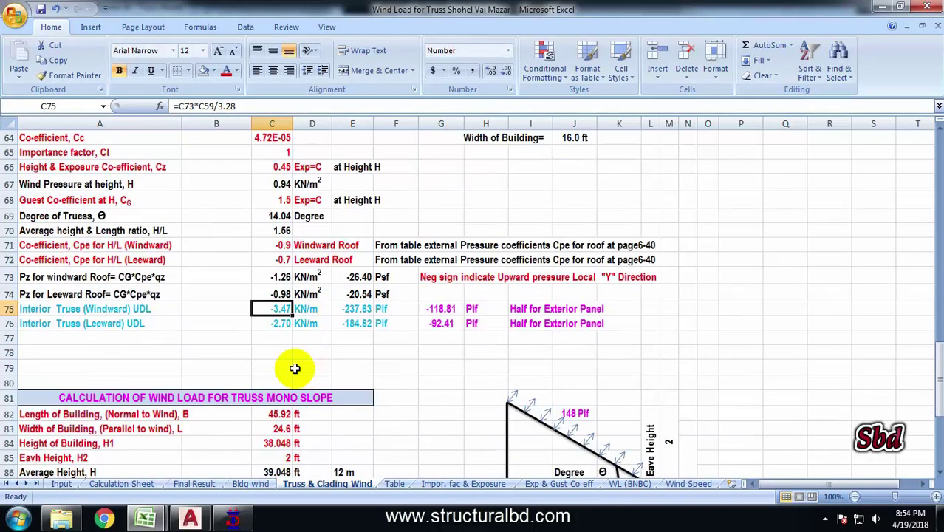
key("Escape")
- Switch to STAAD.Pro and add a 3.47 kN/m uniform member force in the local Y direction to the WL case
left_click(232, 517)
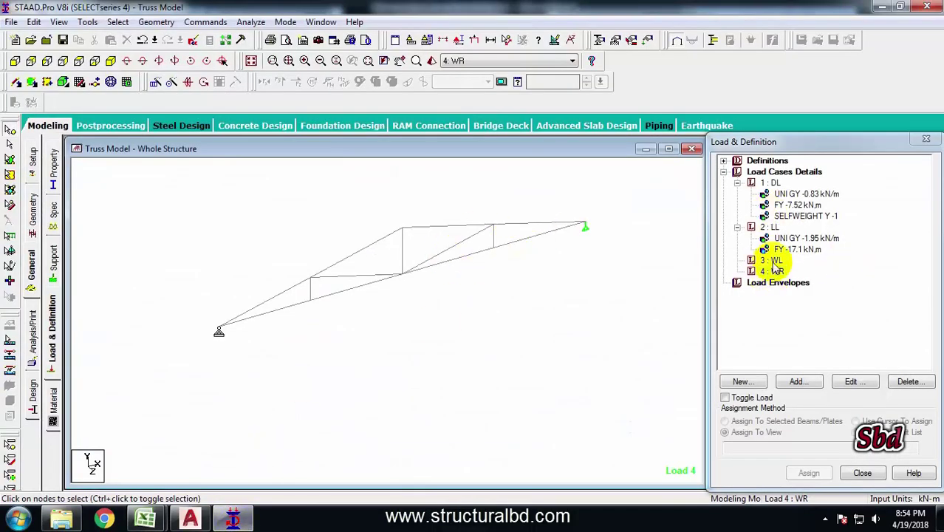
left_click(773, 260)
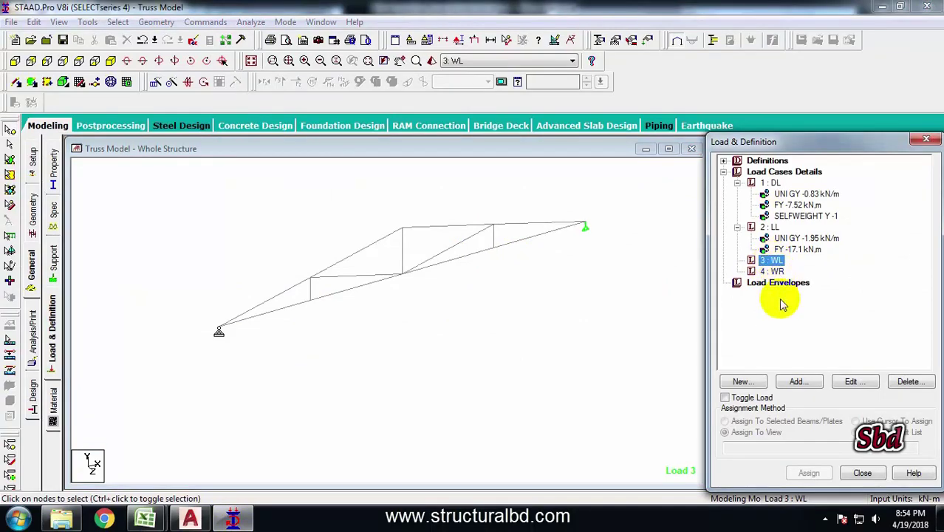
left_click(814, 384)
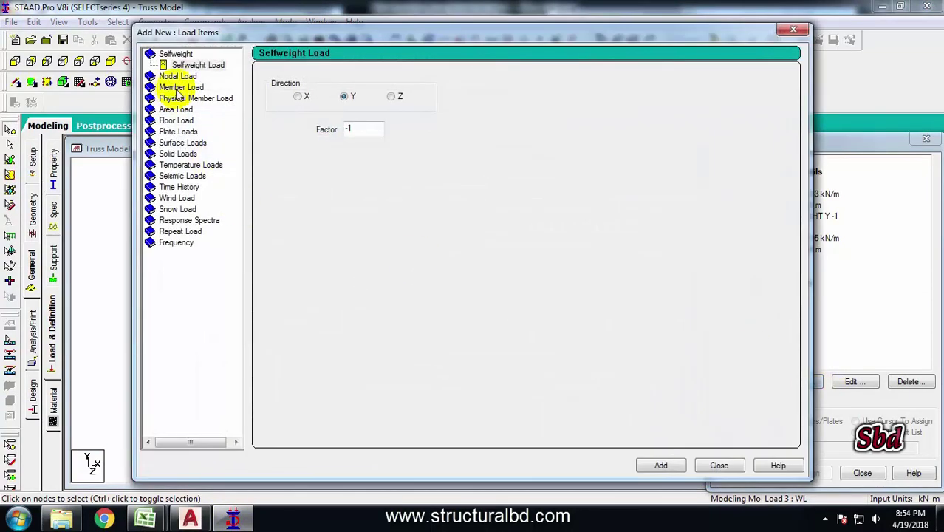
left_click(178, 87)
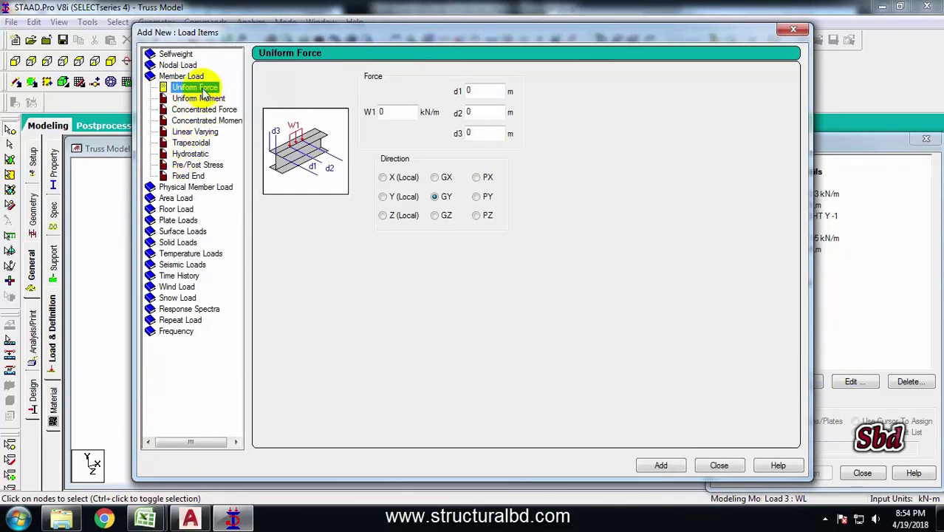
left_click(383, 198)
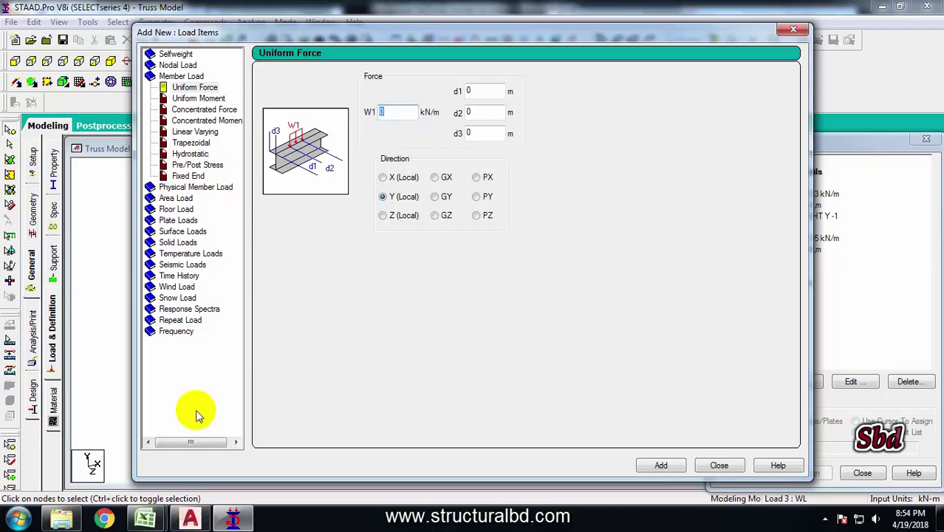
left_click(146, 520)
left_click(196, 441)
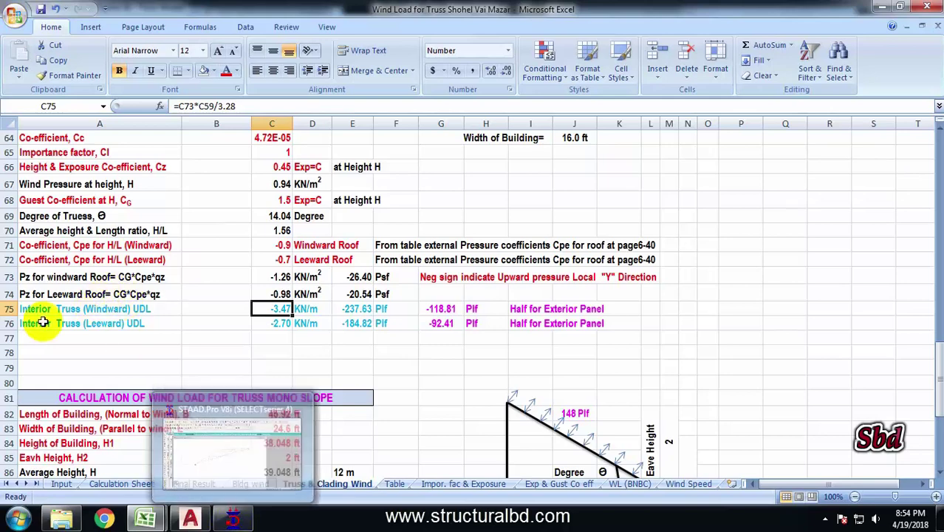
key("alt+Tab")
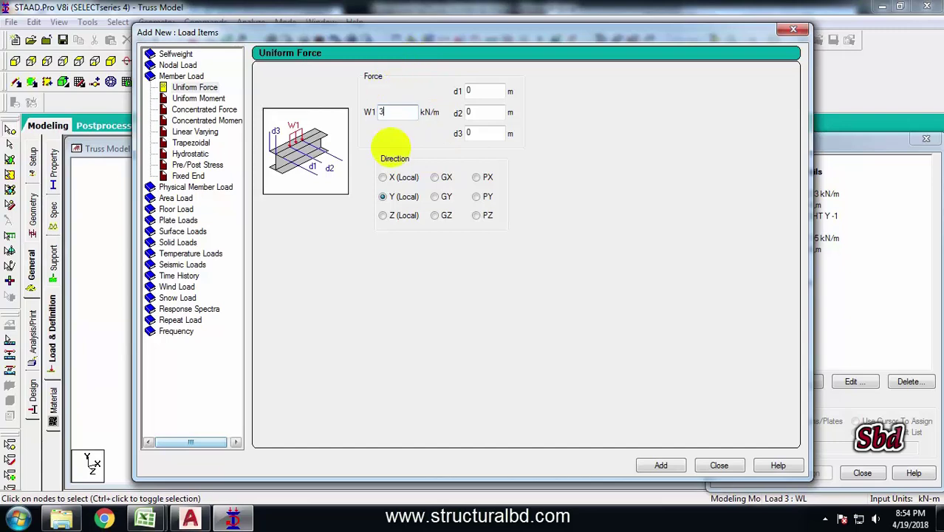
left_click(661, 465)
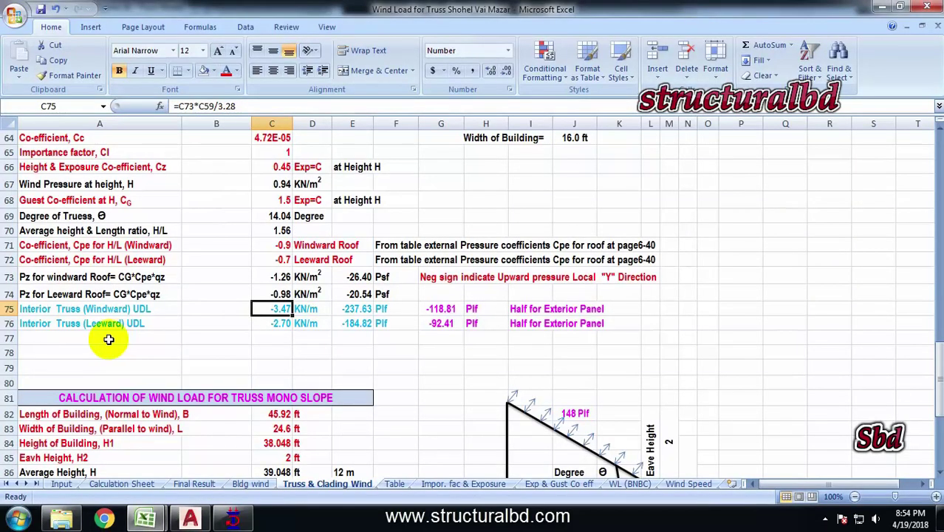
- Add a second uniform member force of 2.7 kN/m in the local Y direction to the WL case
key("alt+Tab")
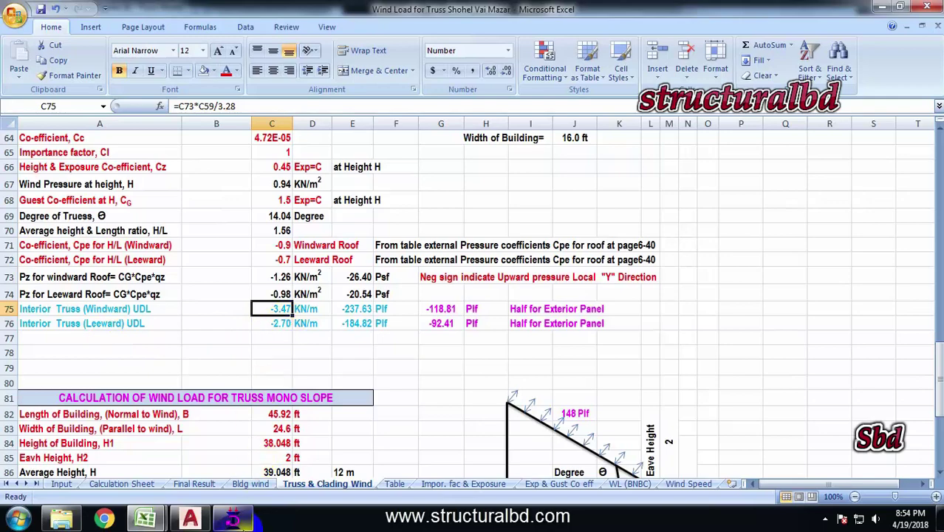
left_click(233, 519)
left_click_drag(502, 33, 447, 135)
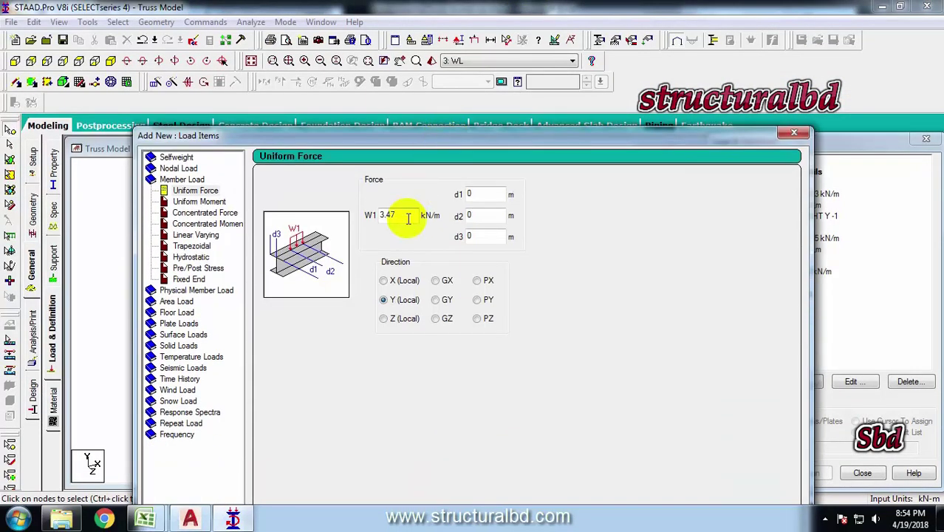
left_click_drag(407, 218, 318, 204)
type("2")
left_click(145, 518)
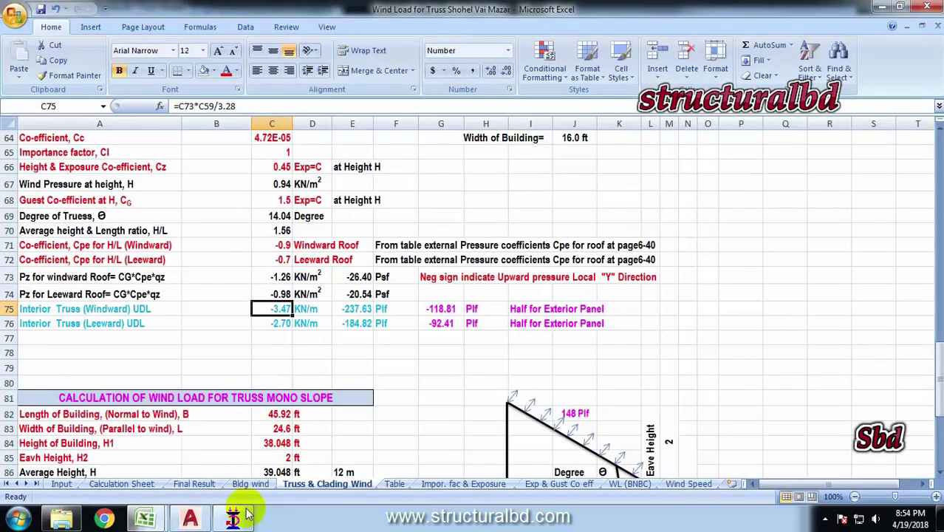
left_click(234, 519)
type(".7")
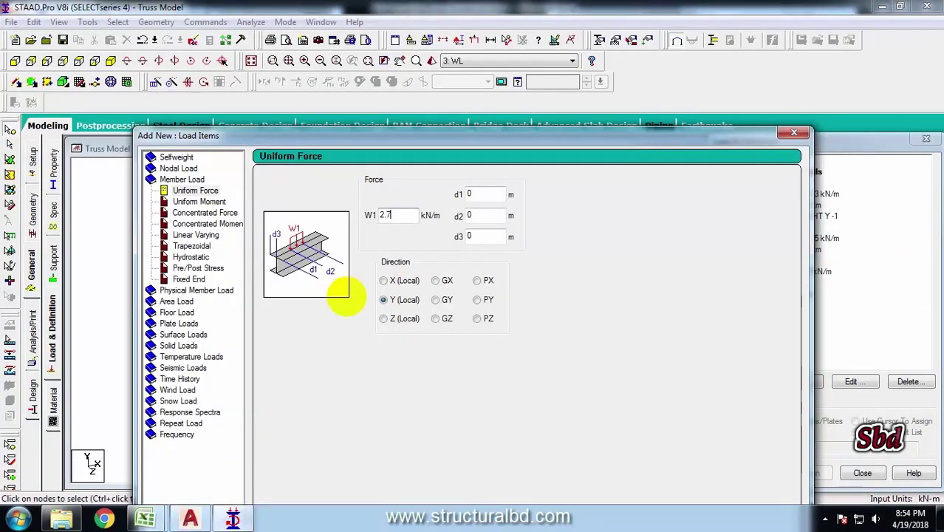
left_click_drag(429, 131, 404, 29)
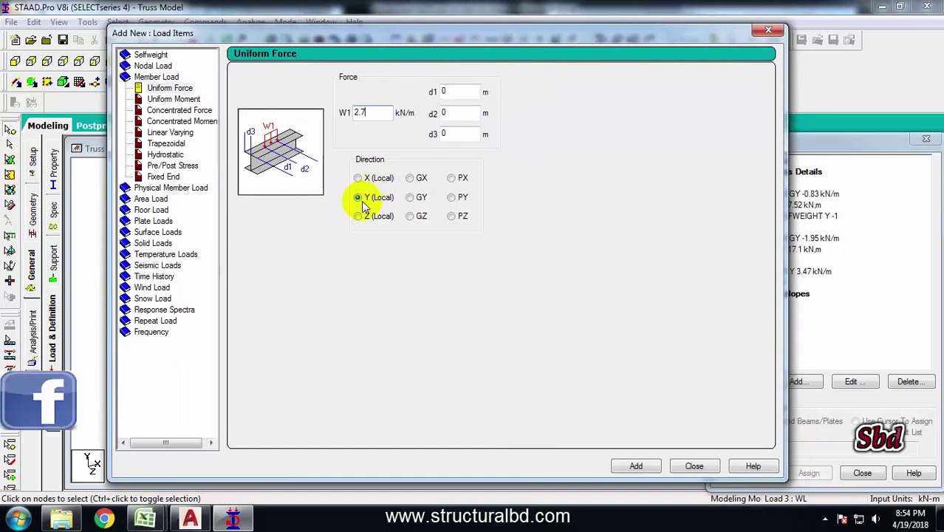
left_click(694, 466)
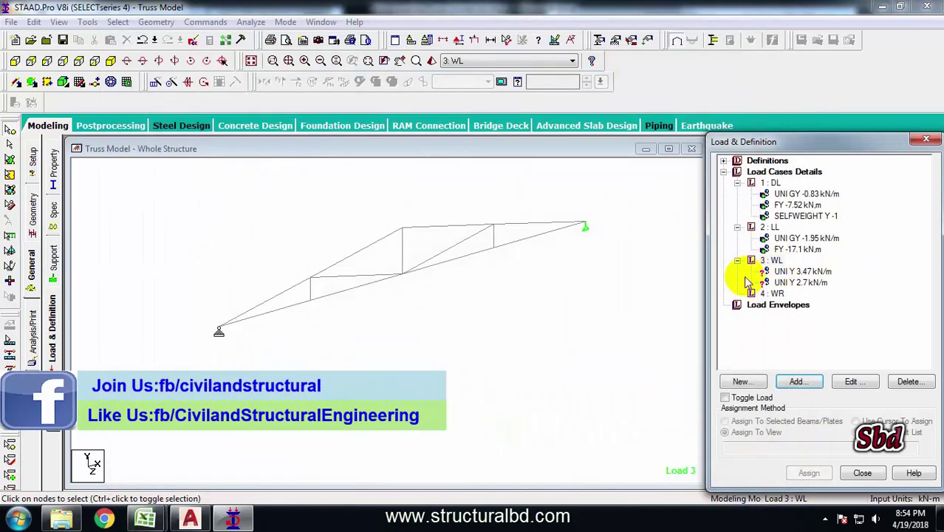
- Assign the 3.47 kN/m WL load to the two steep top chord members with the Assign To Selected Beams method
left_click(792, 272)
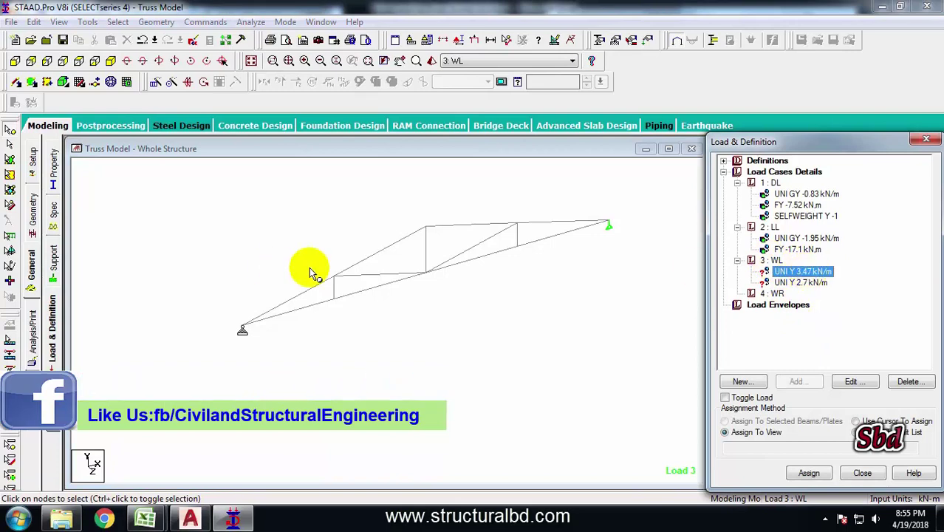
left_click(9, 131)
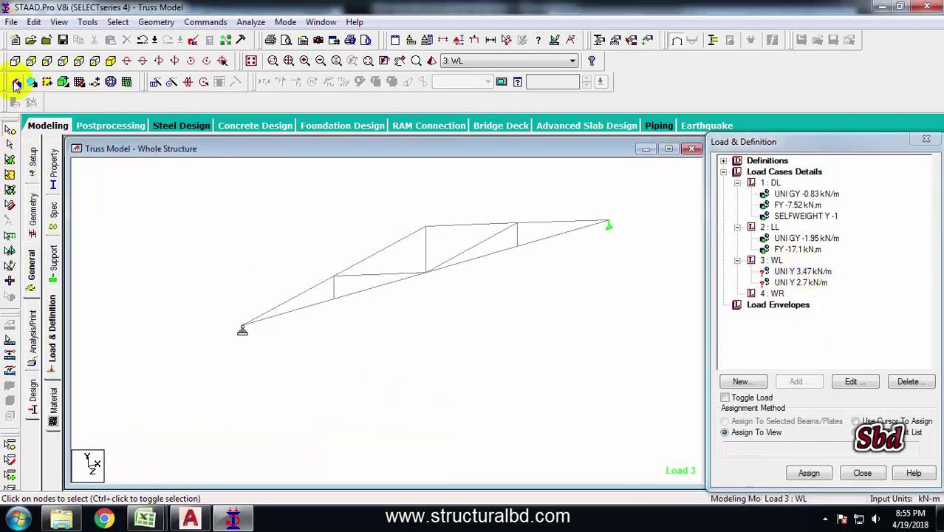
left_click(9, 144)
left_click(301, 294)
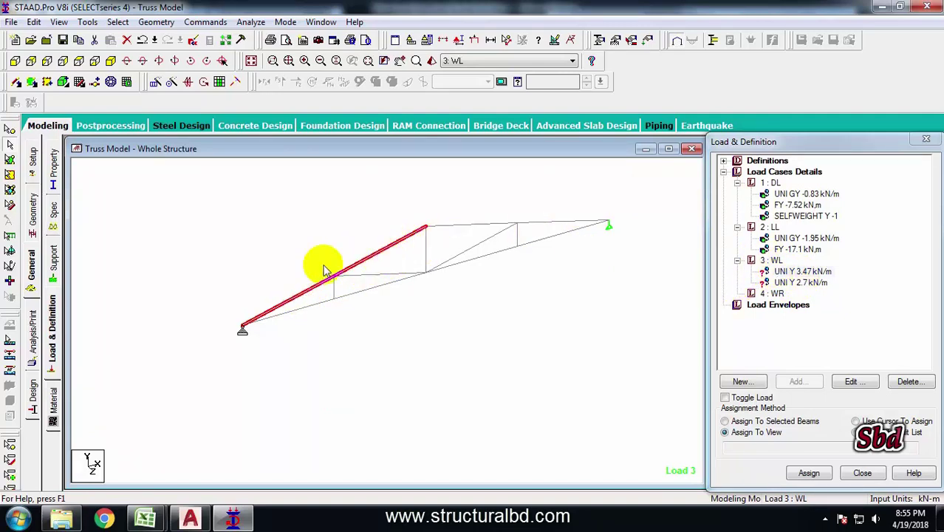
left_click(754, 422)
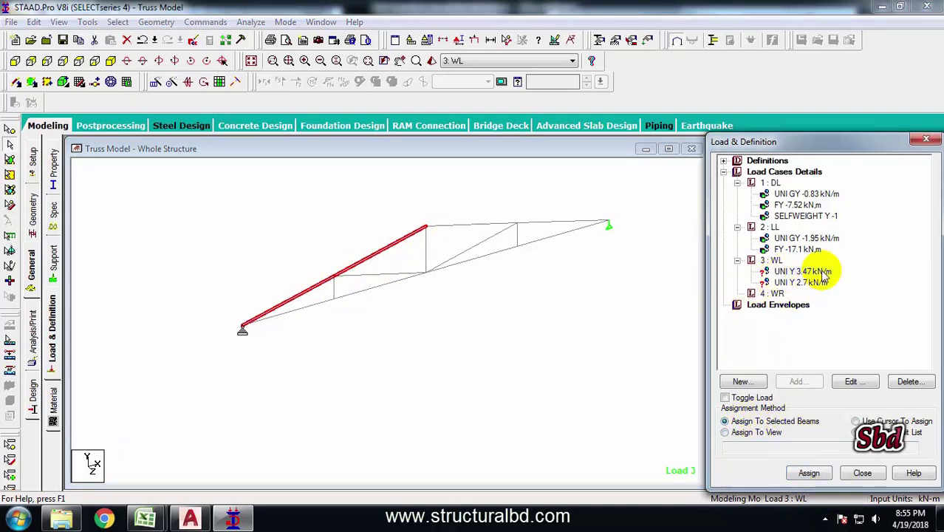
left_click(809, 473)
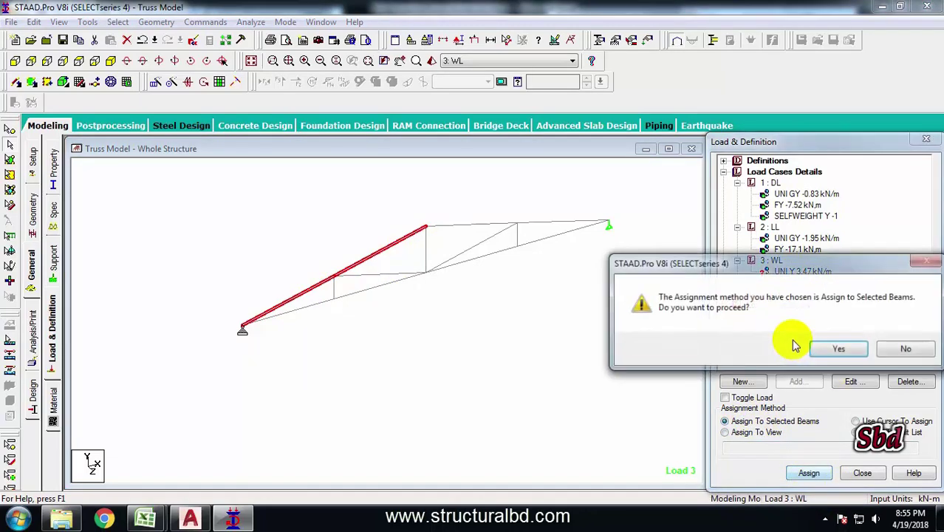
left_click(837, 348)
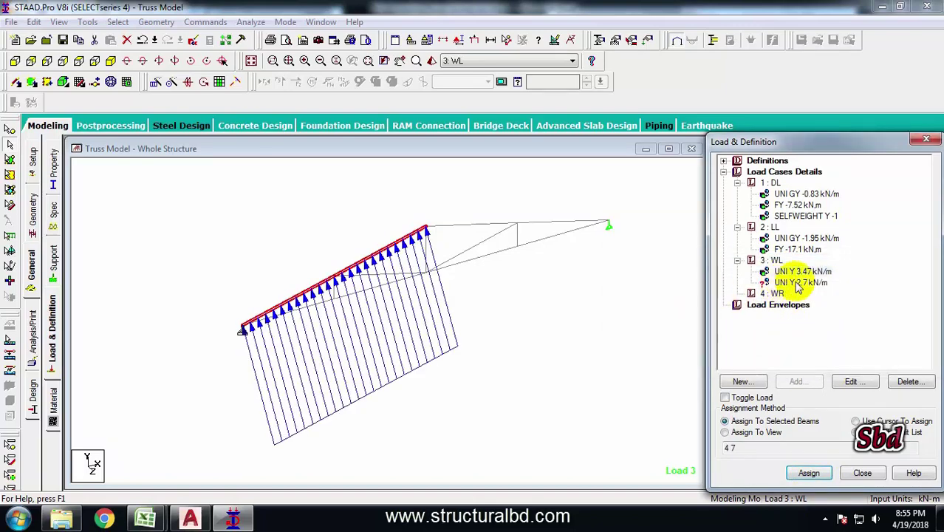
- Assign the 2.7 kN/m WL load to the two shallow top chord members with the Assign To Selected Beams method
left_click(801, 284)
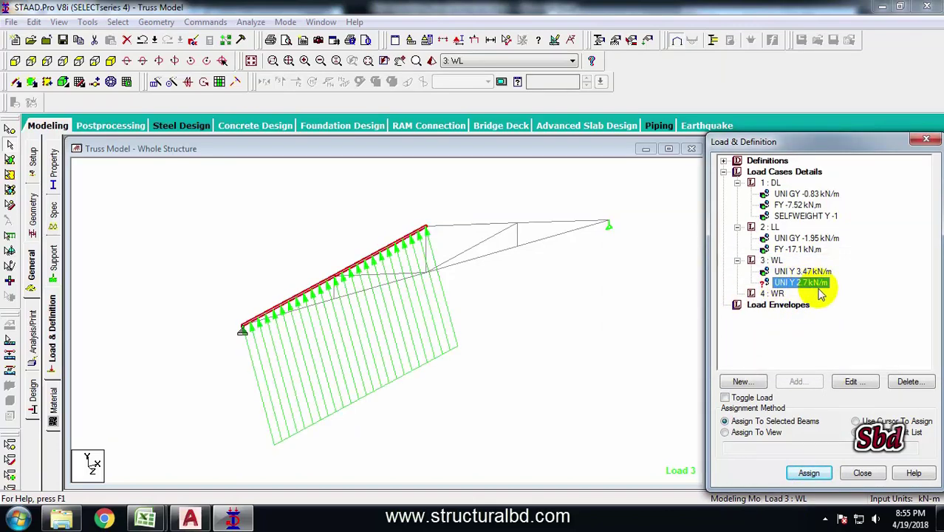
left_click(471, 222)
left_click(475, 226)
left_click(543, 224)
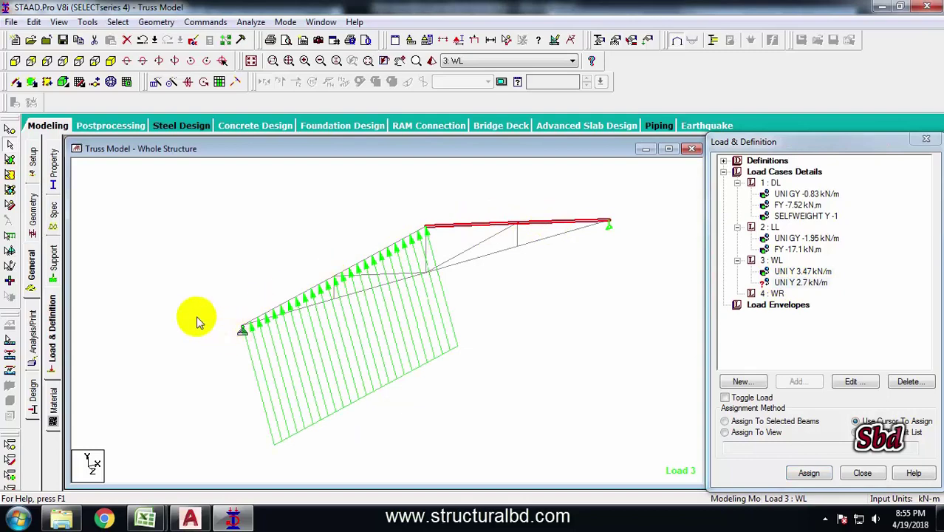
left_click(754, 424)
left_click(754, 423)
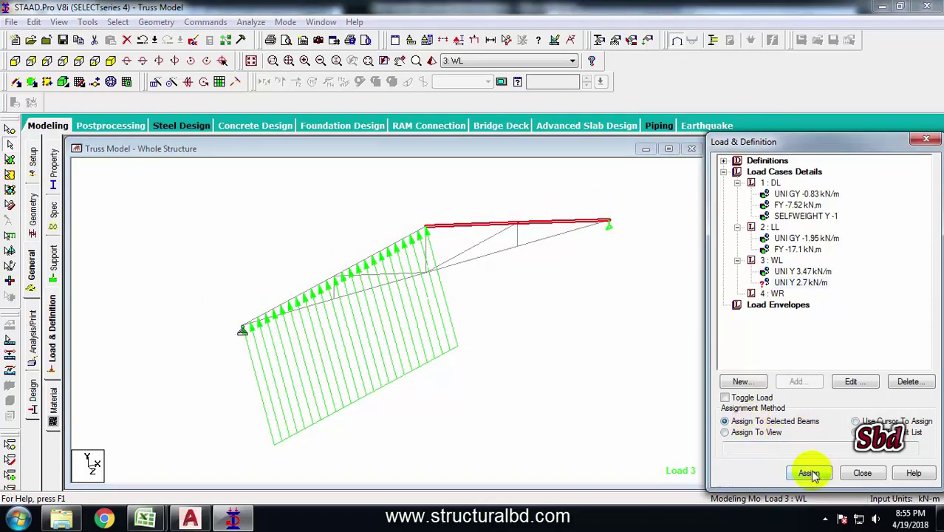
left_click(809, 473)
left_click(836, 348)
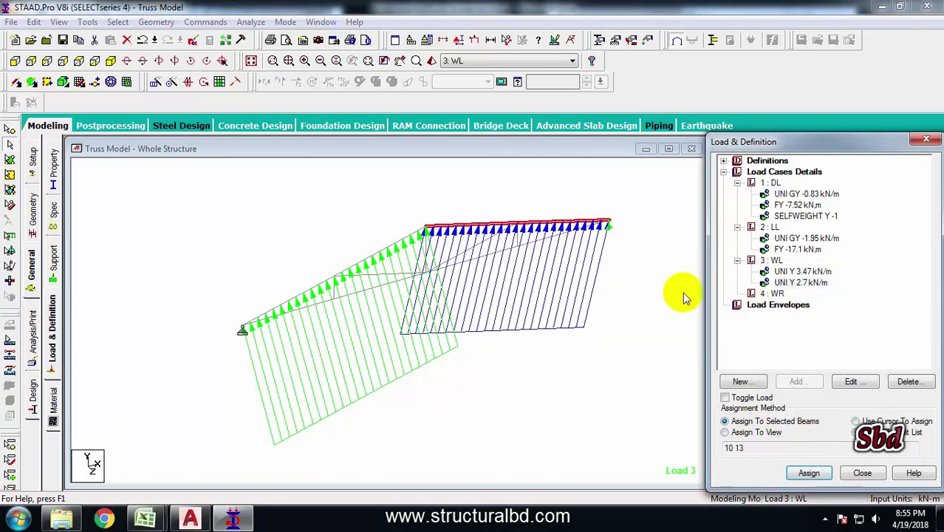
left_click(684, 297)
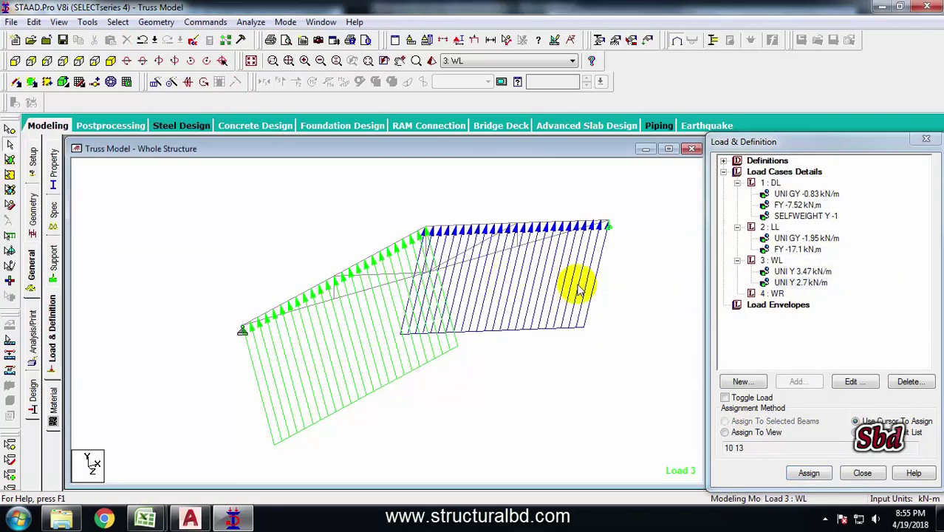
- Add uniform member forces of 3.47 kN/m and 2.7 kN/m in the local Y direction to the WR case
left_click(777, 294)
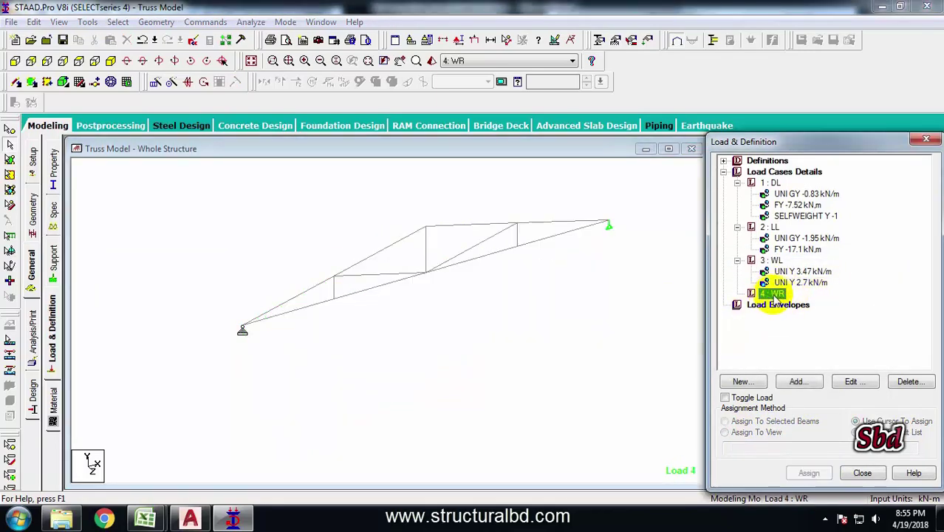
left_click(796, 381)
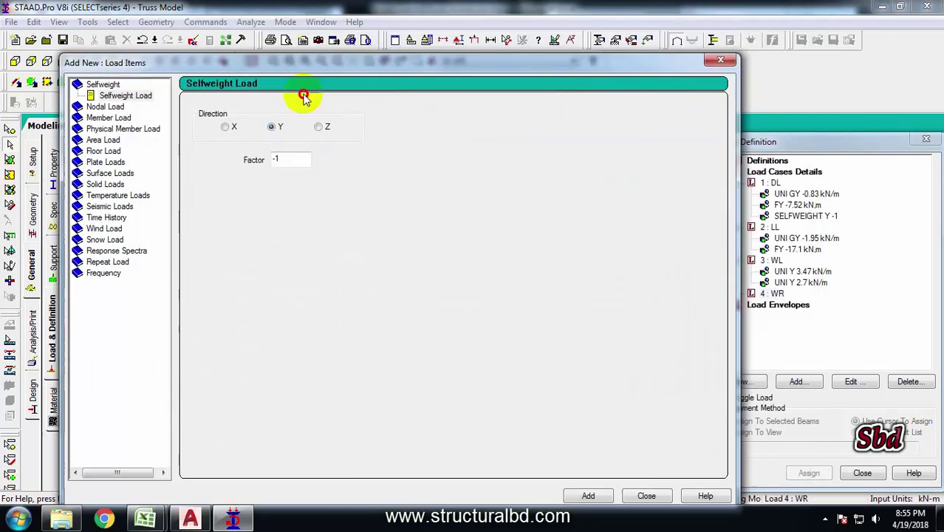
left_click_drag(367, 65, 314, 84)
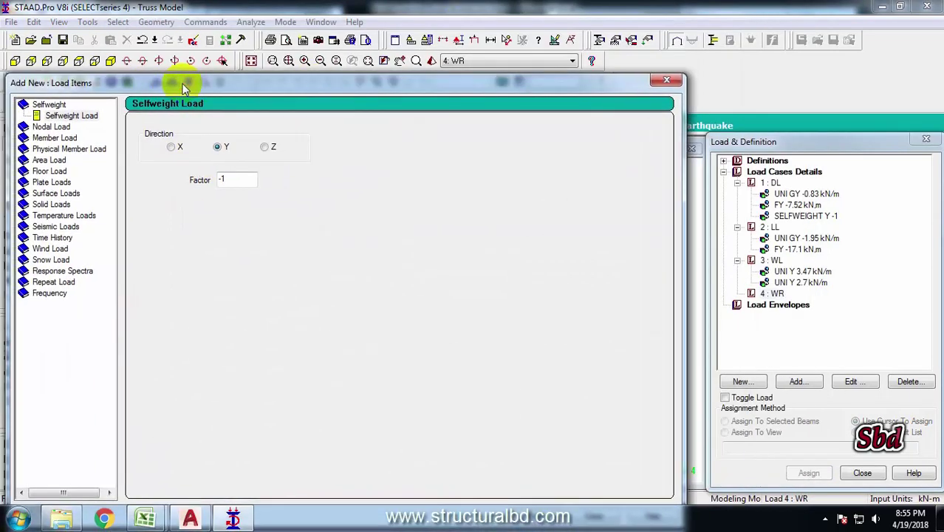
left_click(52, 138)
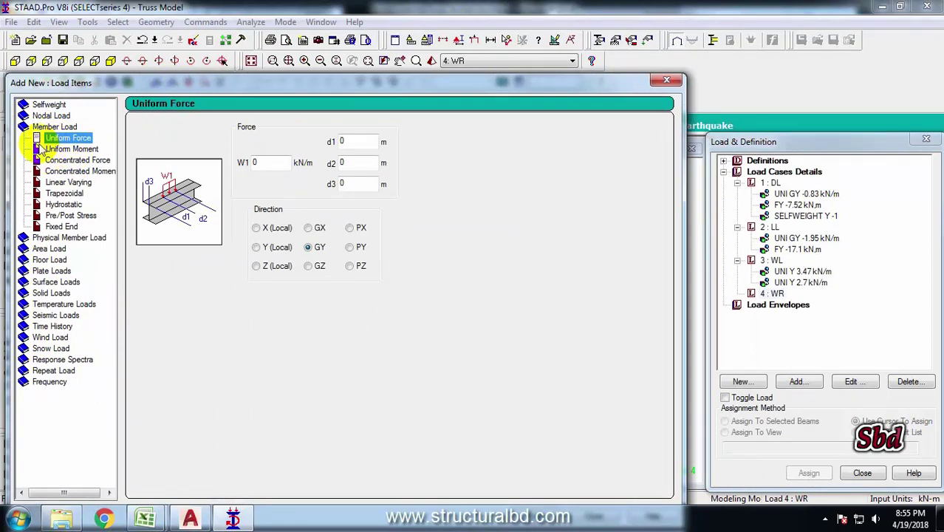
left_click(257, 247)
double_click(266, 162)
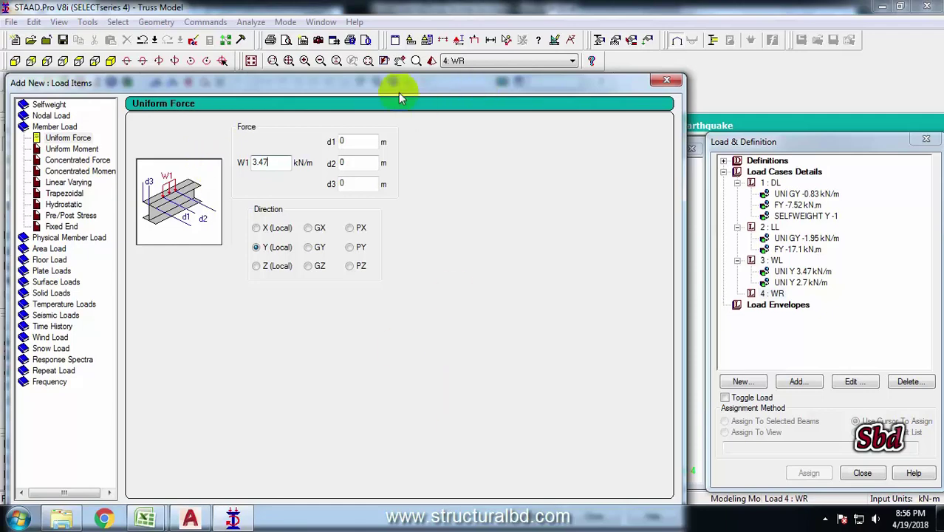
left_click_drag(391, 82, 386, 45)
left_click(530, 478)
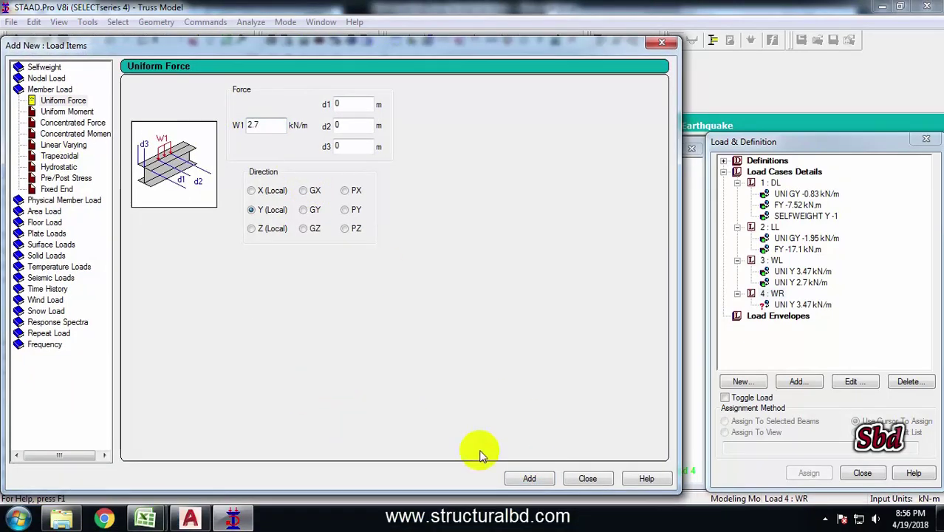
left_click(529, 479)
left_click(588, 478)
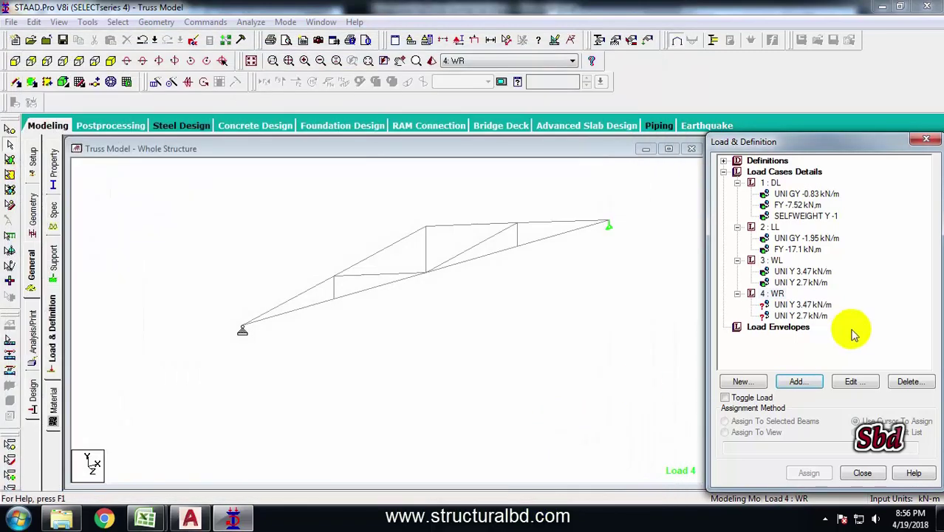
- Assign the 3.47 kN/m WR load to the two shallow top chord members with the Assign To Selected Beams method
left_click(798, 304)
left_click(555, 366)
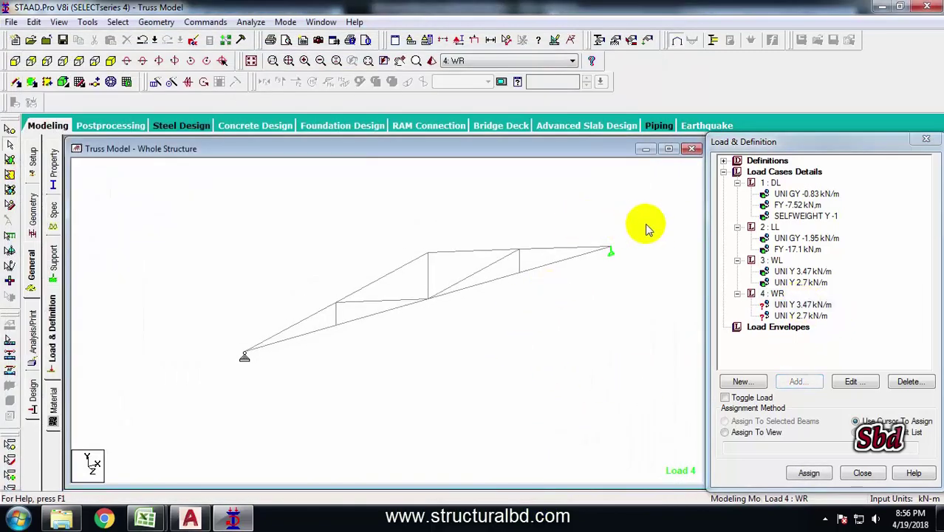
left_click(568, 252)
left_click(481, 252)
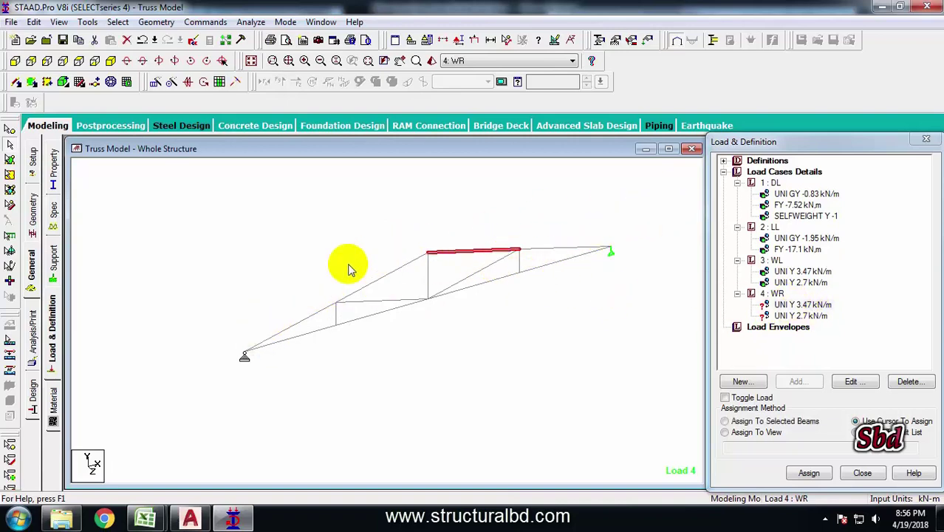
left_click(796, 305)
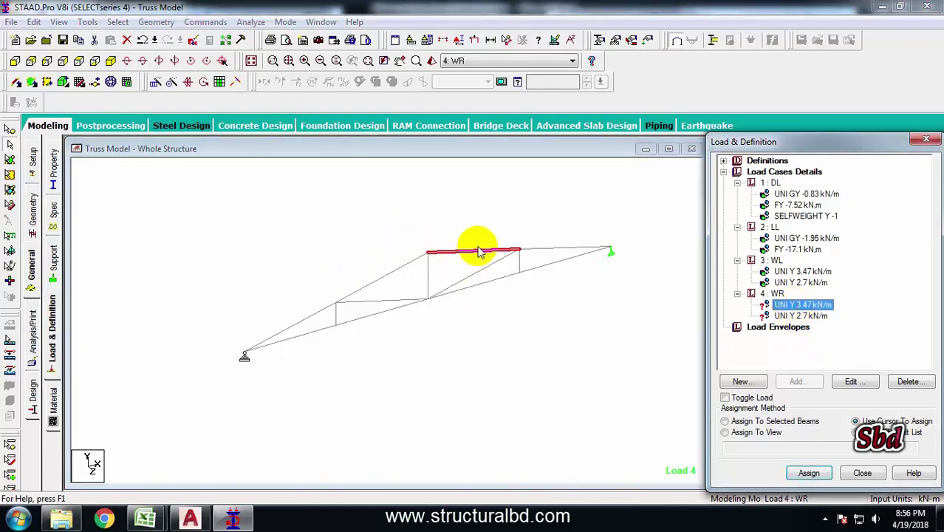
left_click(538, 251)
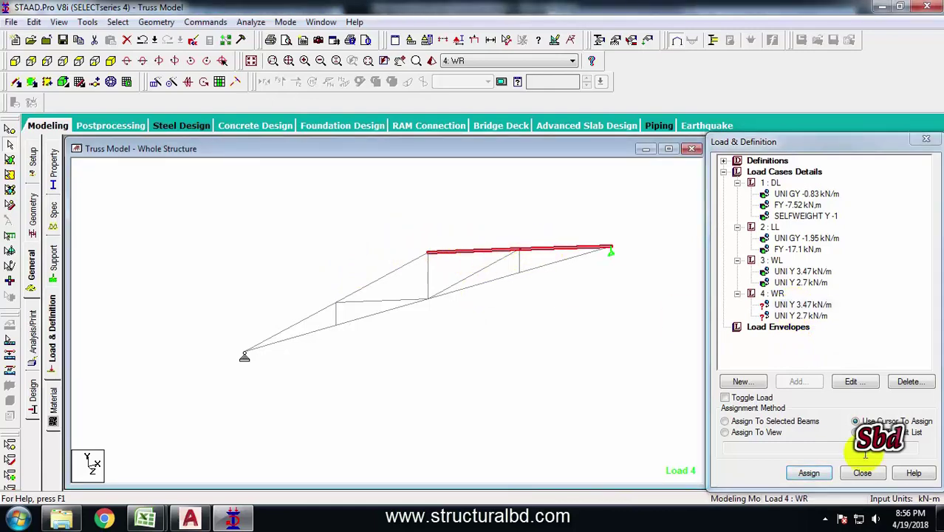
key("Return")
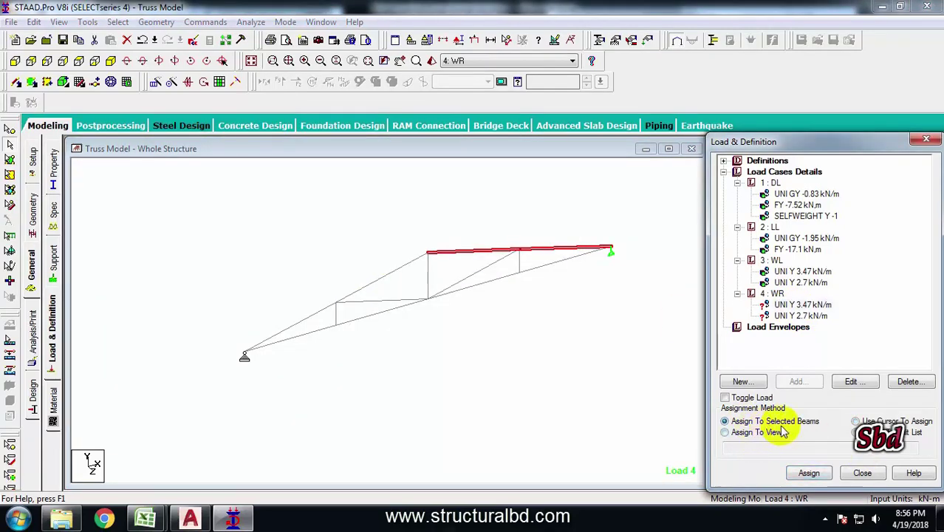
left_click(810, 473)
left_click(840, 350)
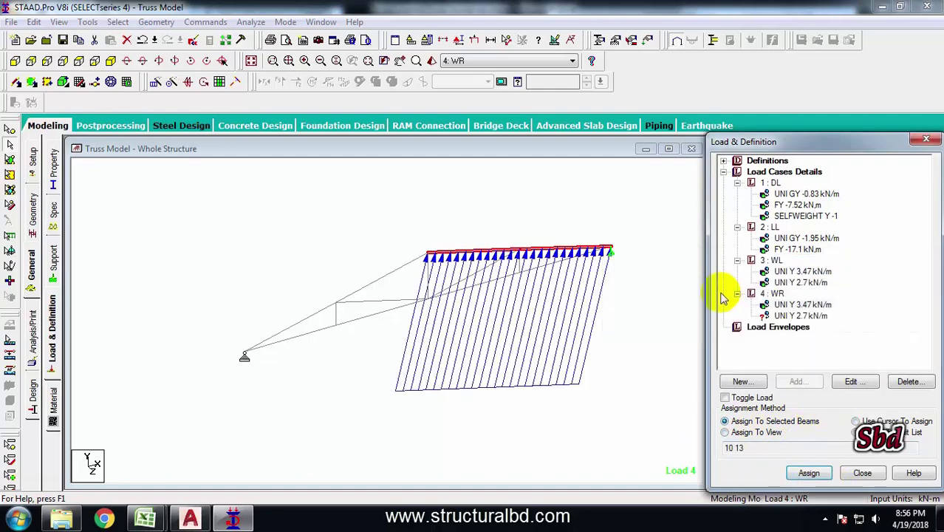
- Assign the 2.7 kN/m WR load to the two steep top chord members, then clear the member selection
left_click(799, 315)
left_click(316, 315)
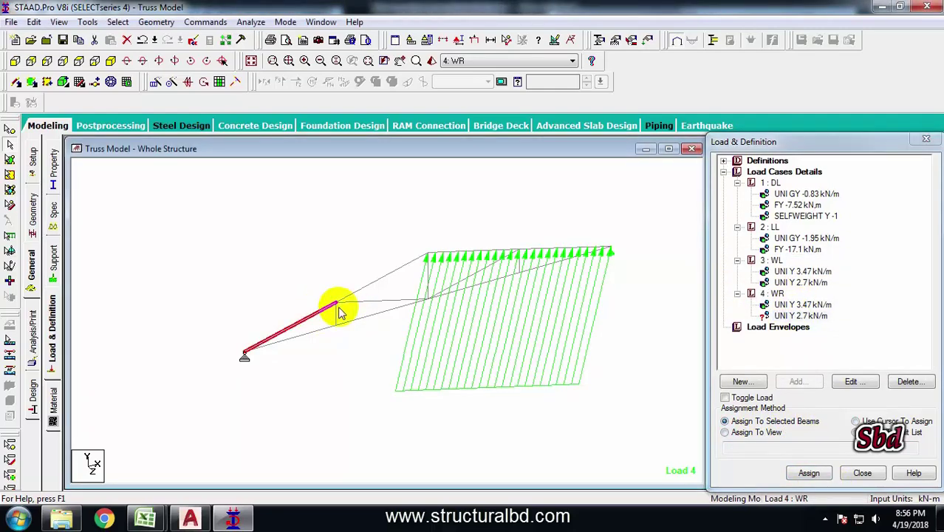
left_click(386, 276, "ctrl")
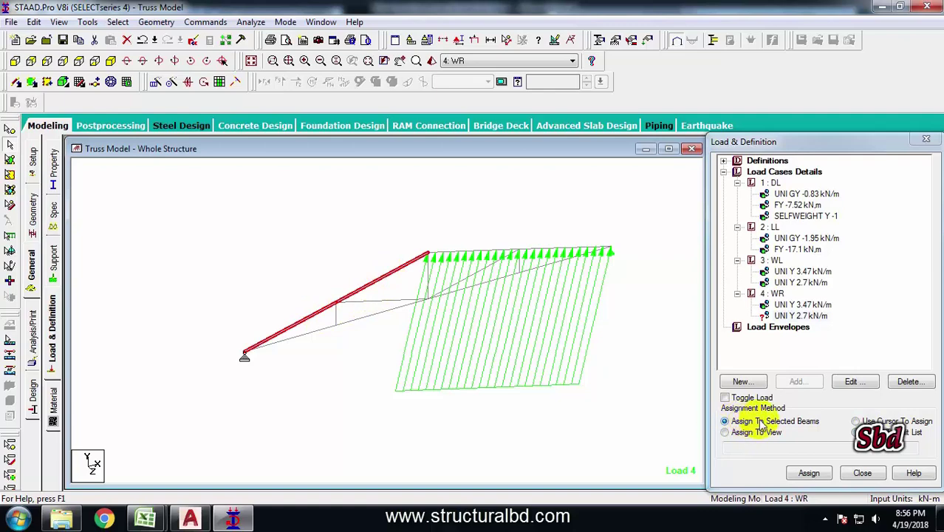
left_click(809, 473)
left_click(773, 349)
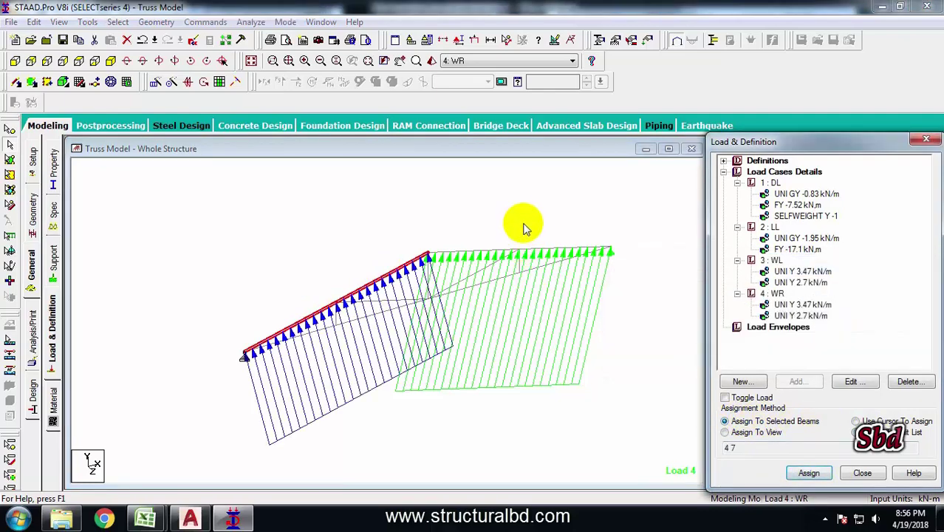
left_click(331, 209)
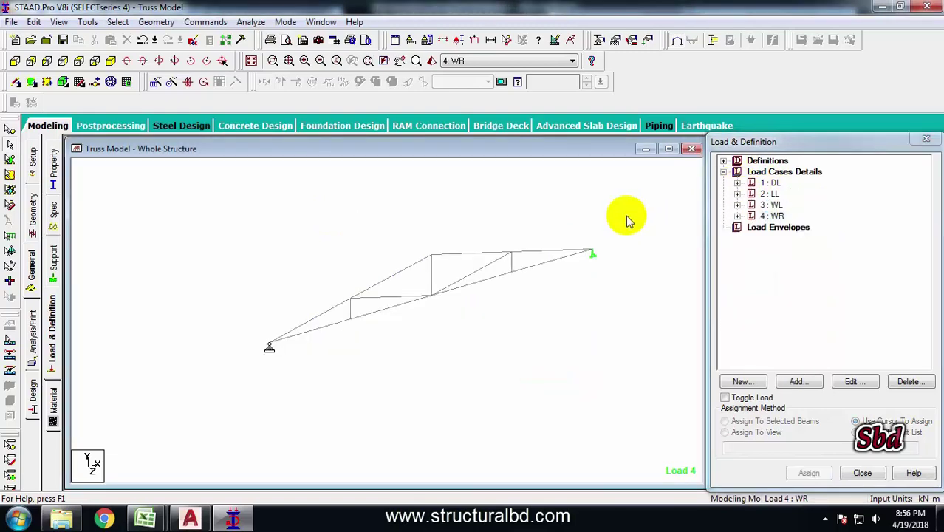
- Define a normal load combination named DL+LL from the DL and LL cases, each with a factor of 1
scroll(444, 212, "up", 2)
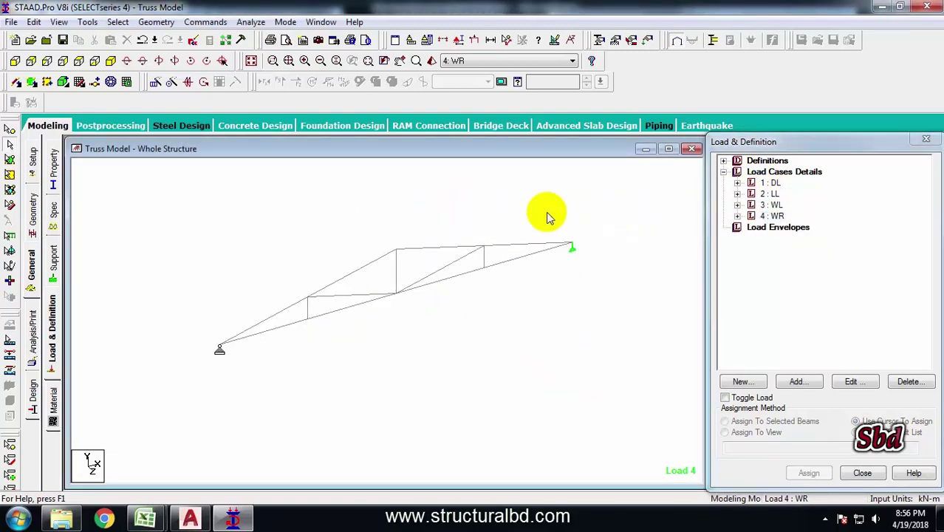
left_click(783, 173)
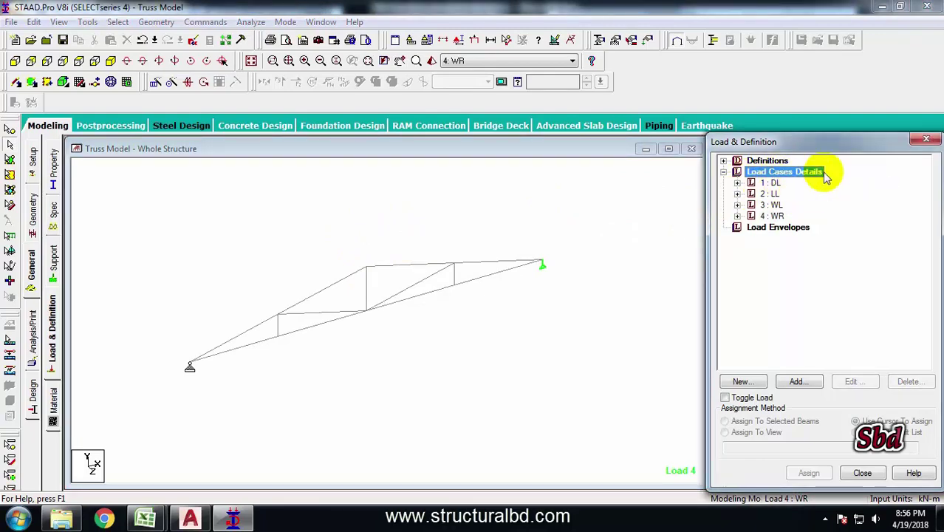
left_click(798, 382)
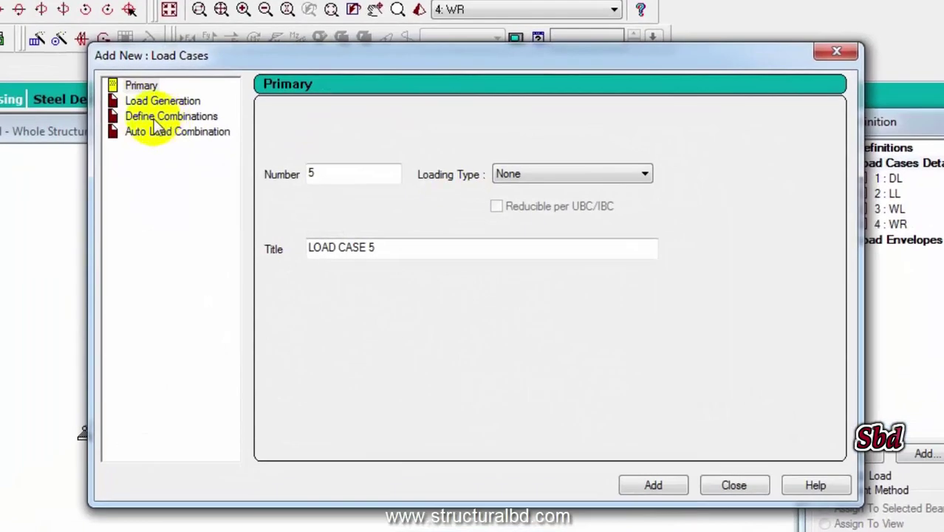
left_click(252, 139)
left_click_drag(590, 116, 375, 84)
left_click_drag(428, 62, 232, 72)
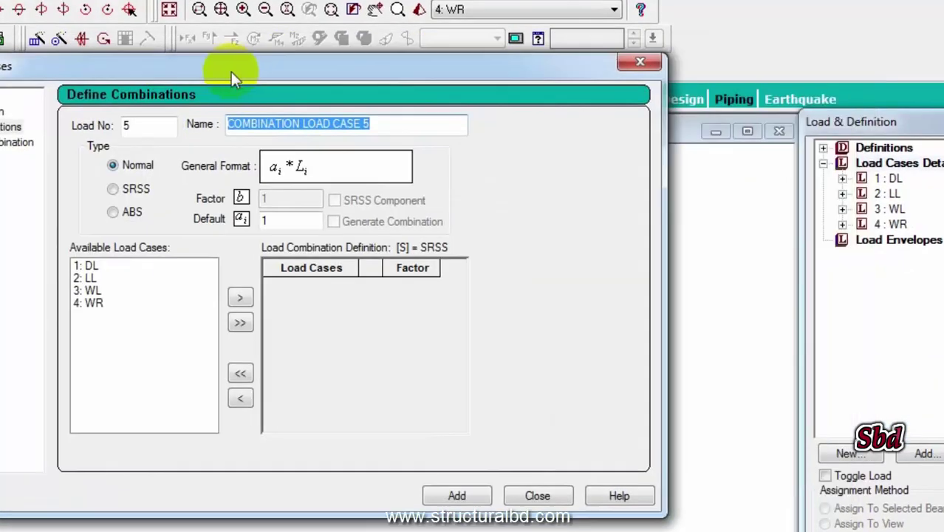
type("DL+LL")
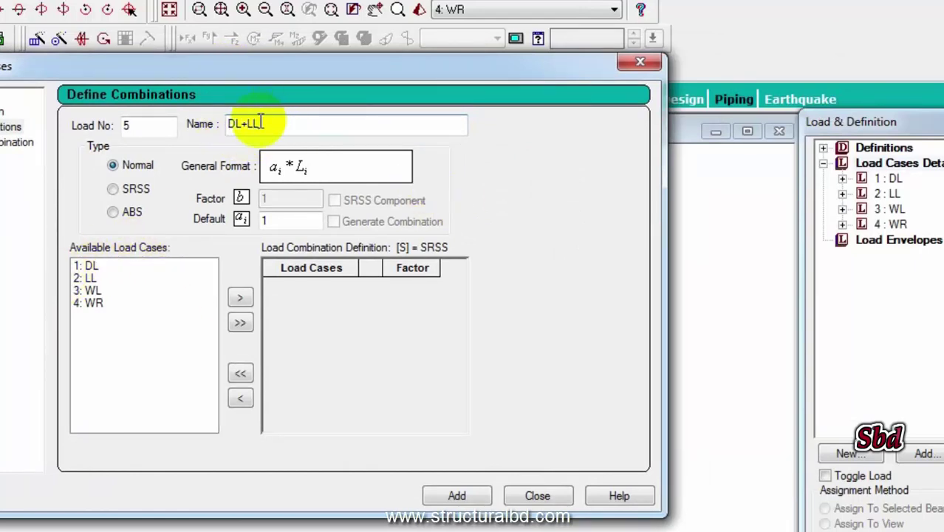
left_click_drag(87, 268, 89, 281)
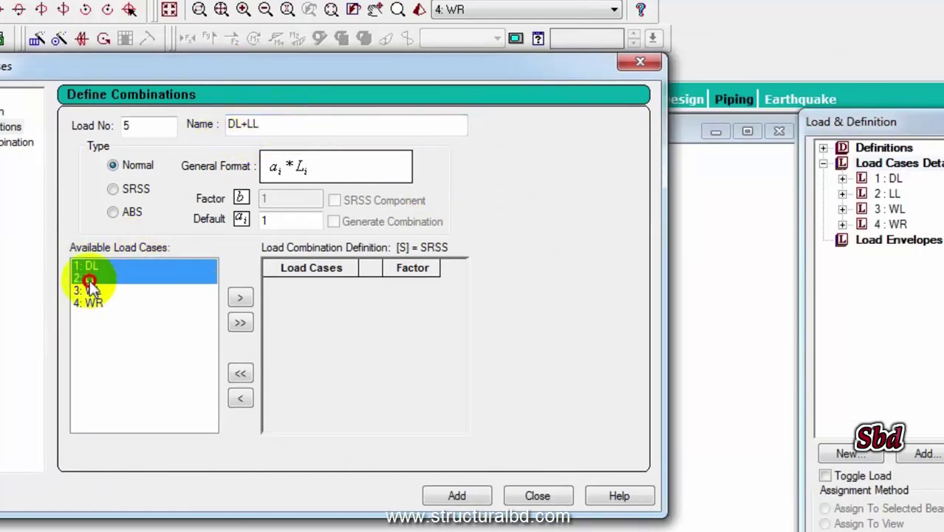
left_click(241, 299)
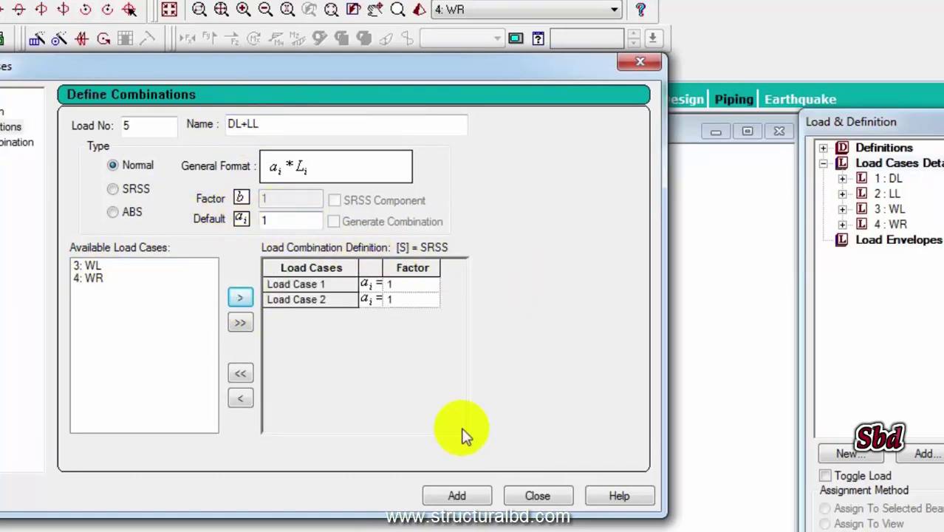
left_click(457, 496)
- Add a load combination named DL+WL that combines the DL and WL cases with a factor of 1 each
left_click_drag(360, 126, 88, 131)
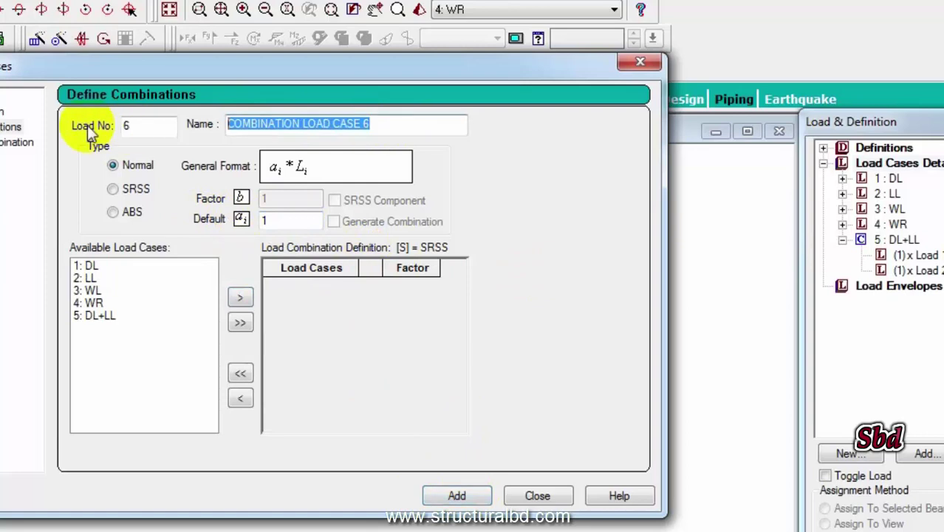
type("DL+WL")
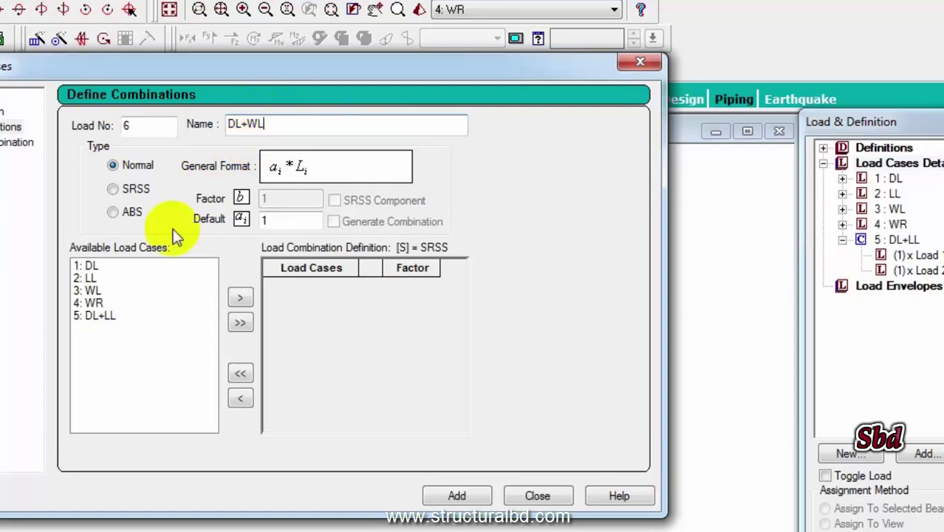
left_click(104, 266)
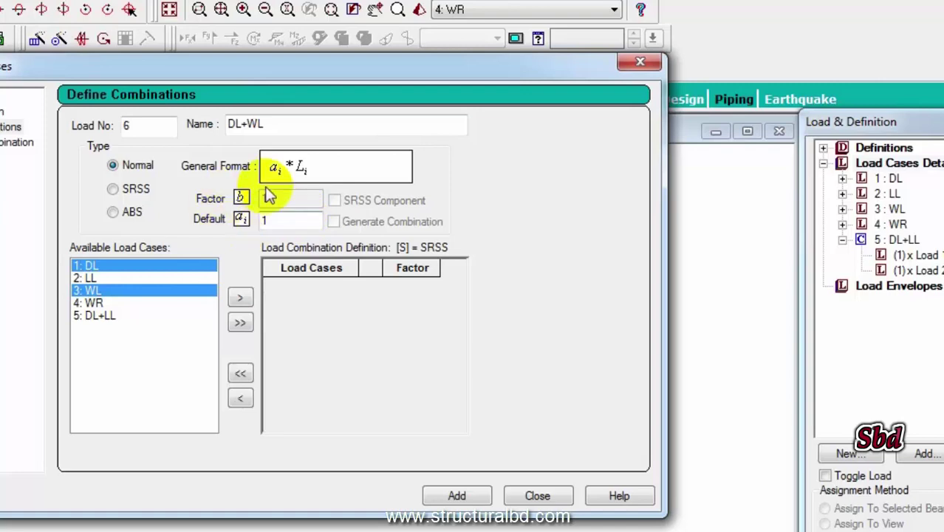
left_click(238, 297)
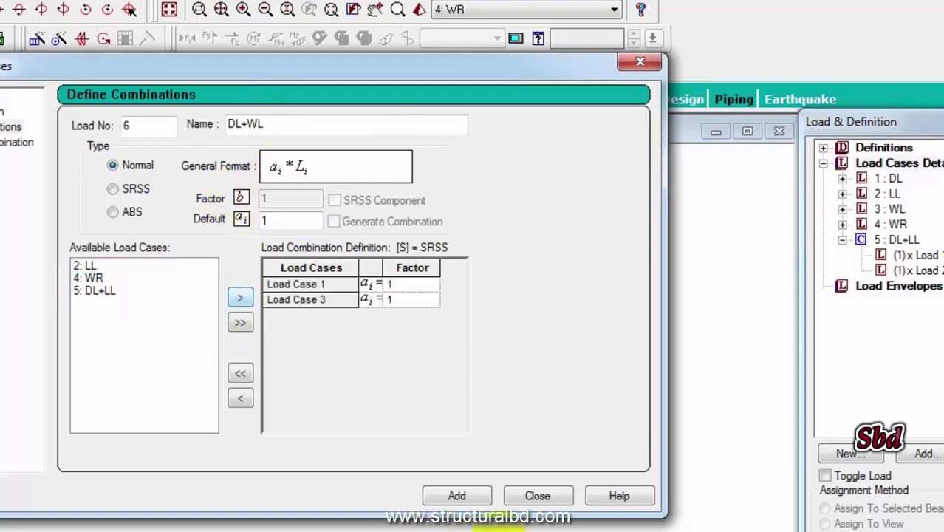
left_click(457, 495)
- Add a load combination named DL+WR from the DL and WR cases with a factor of 1 each, then finish defining combinations
left_click_drag(358, 124, 221, 124)
type("D")
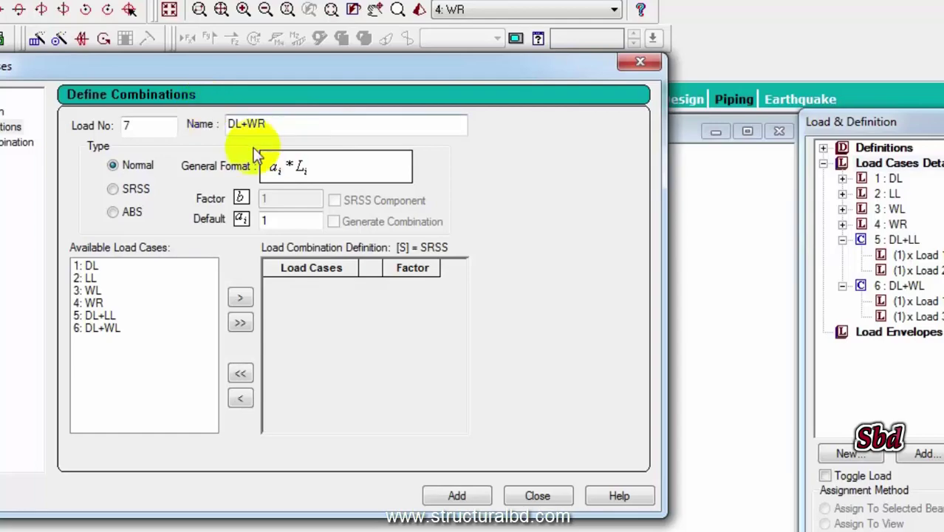
left_click(85, 265)
left_click(89, 303, "ctrl")
left_click(240, 298)
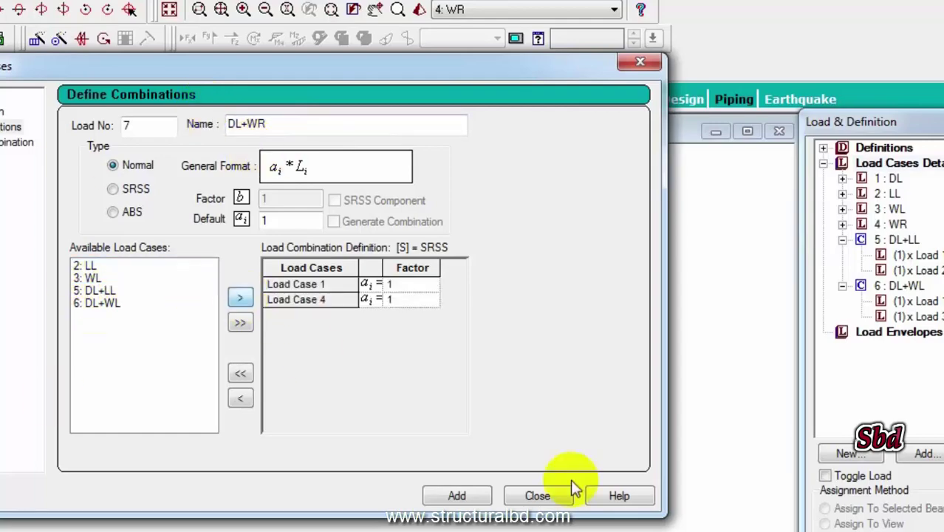
left_click(457, 495)
left_click(537, 496)
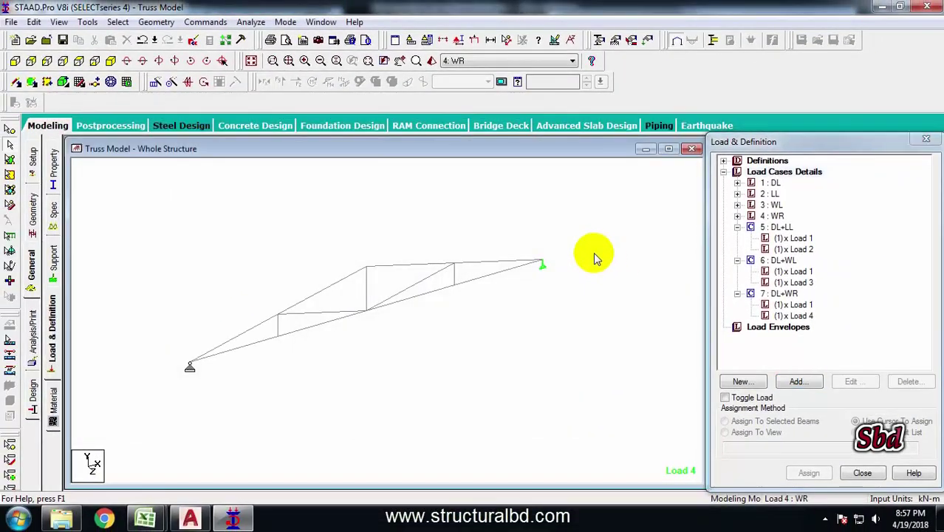
- Collapse the DL+LL, DL+WL and DL+WR combinations in the load case tree
left_click(737, 227)
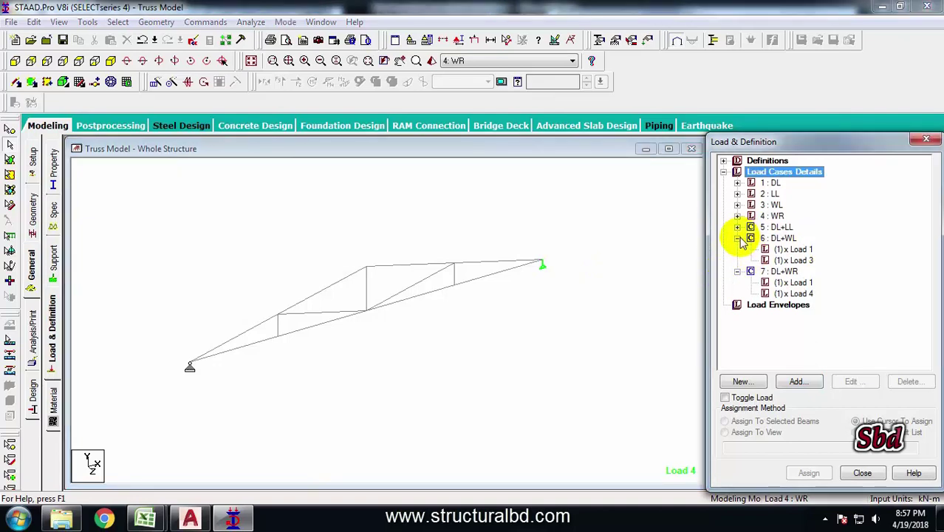
left_click(738, 238)
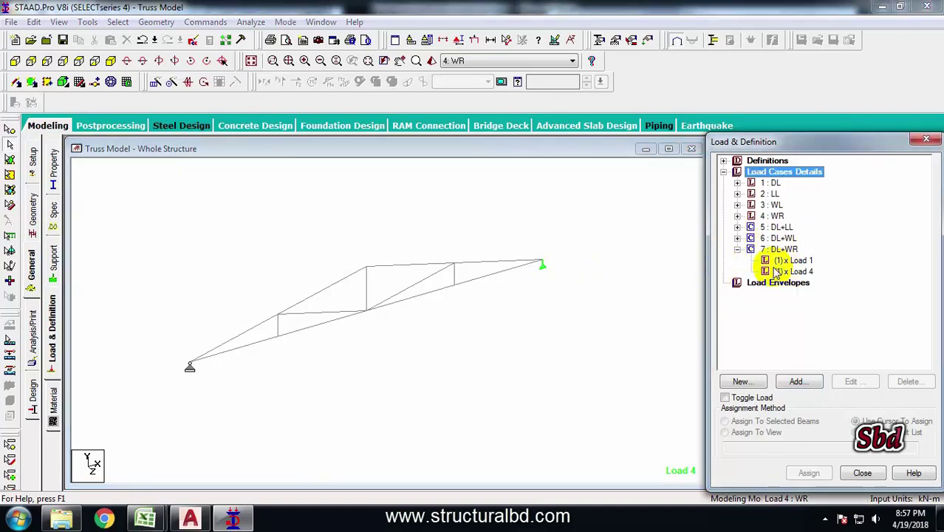
left_click(595, 221)
scroll(536, 237, "up", 1)
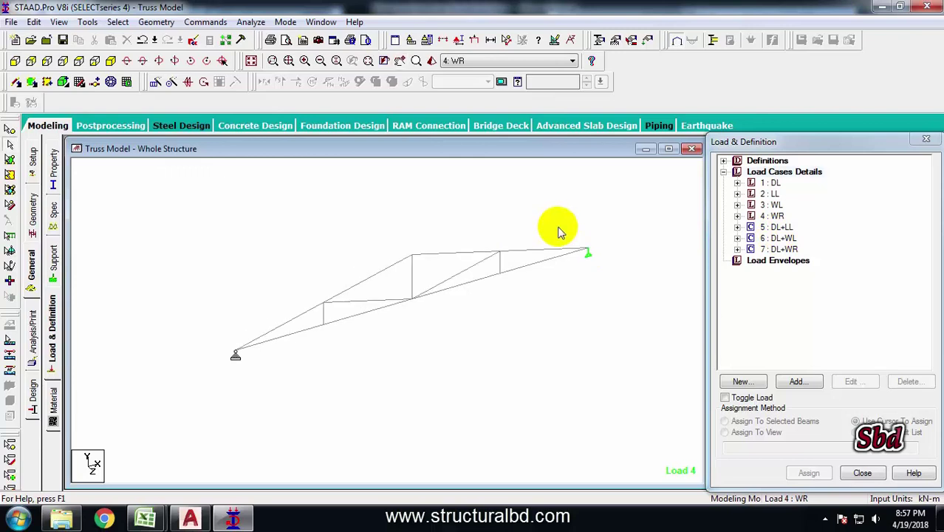
scroll(805, 233, "up", 1)
scroll(591, 236, "down", 1)
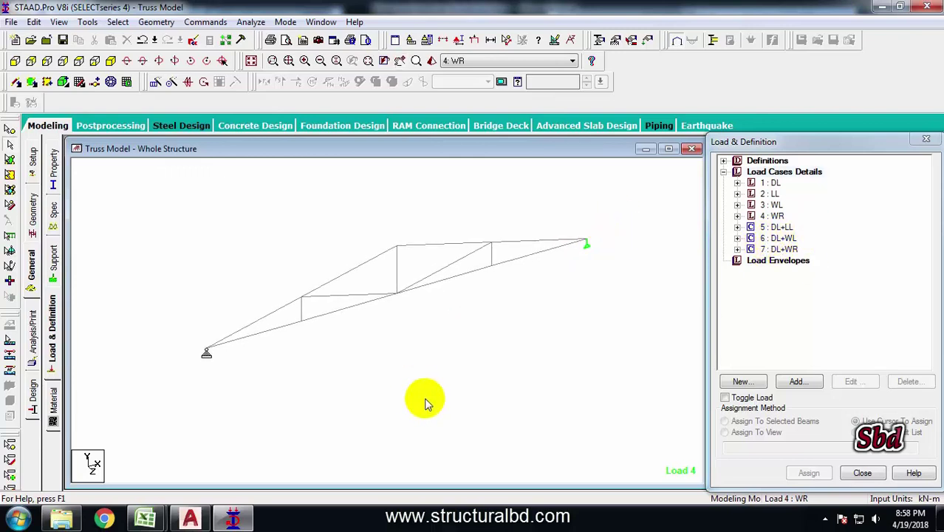
scroll(581, 289, "down", 1)
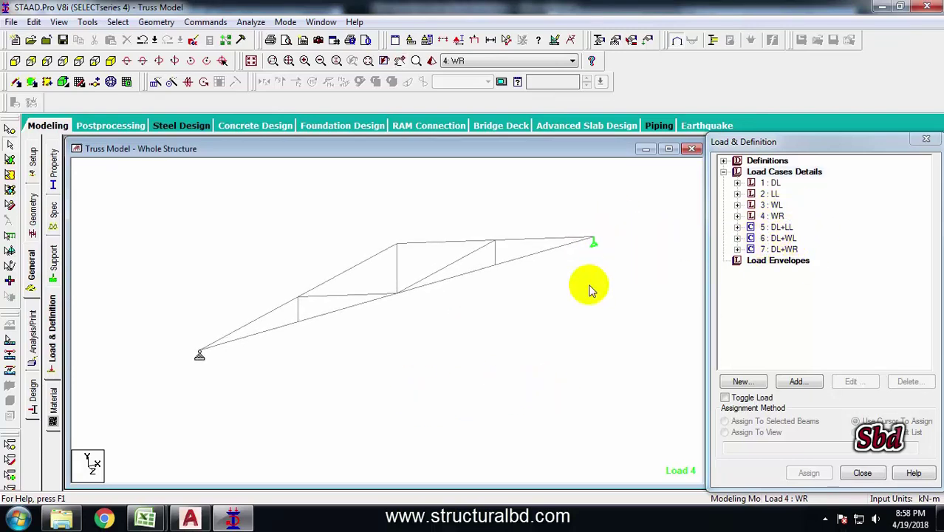
scroll(613, 255, "down", 1)
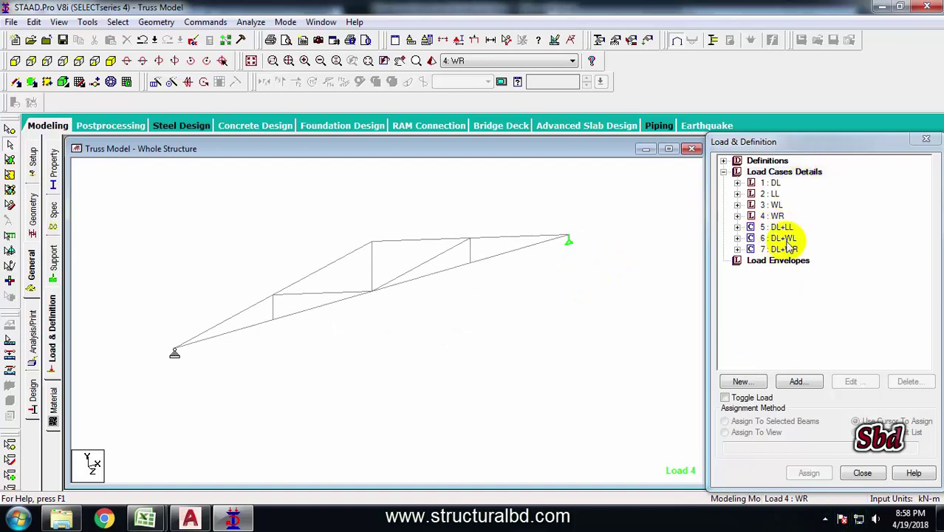
scroll(509, 312, "down", 2)
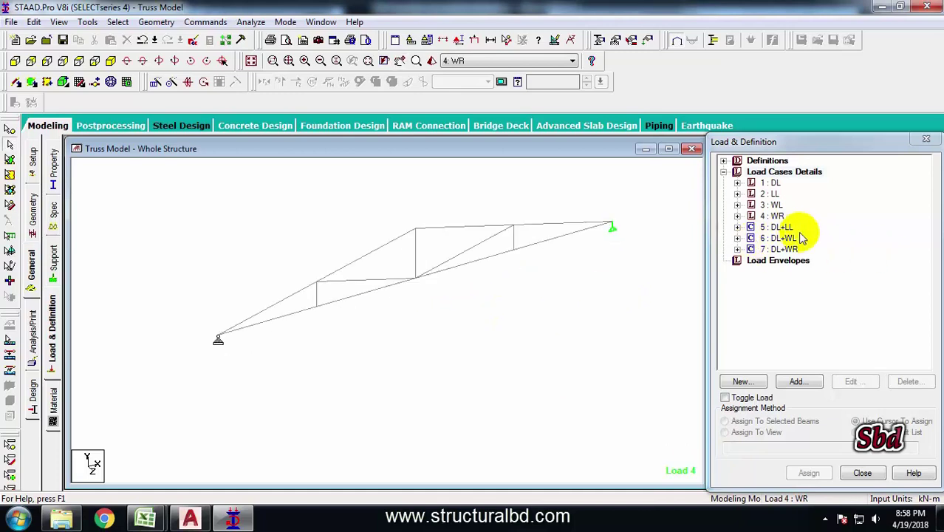
middle_click_drag(495, 320, 481, 310)
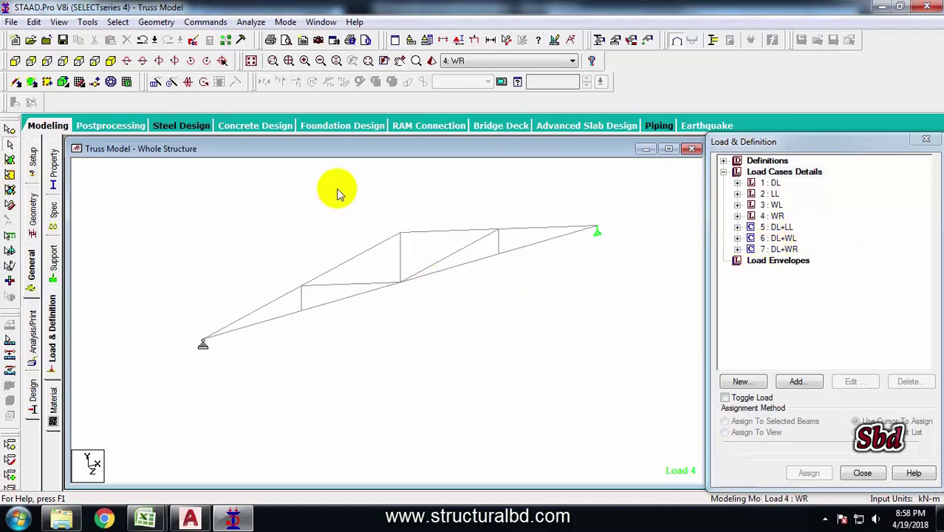
mouse_move(337, 192)
middle_mouse_down()
mouse_move(312, 204)
mouse_move(309, 246)
middle_mouse_up()
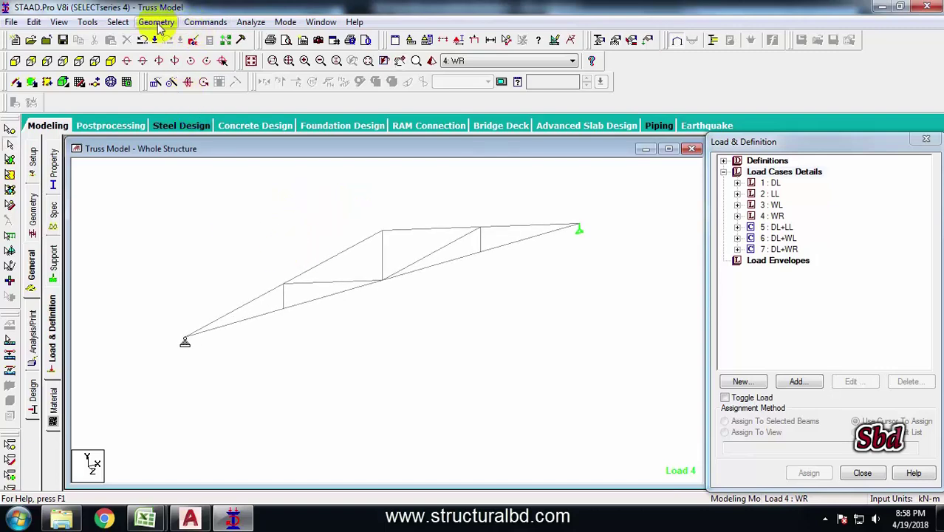
- Add a Perform Analysis command with the No Print option
left_click(203, 22)
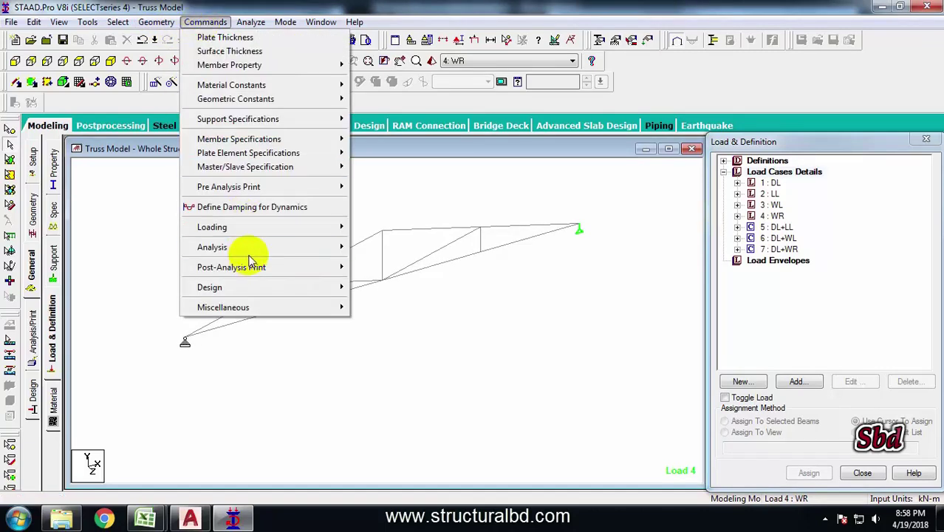
mouse_move(247, 248)
left_click(412, 250)
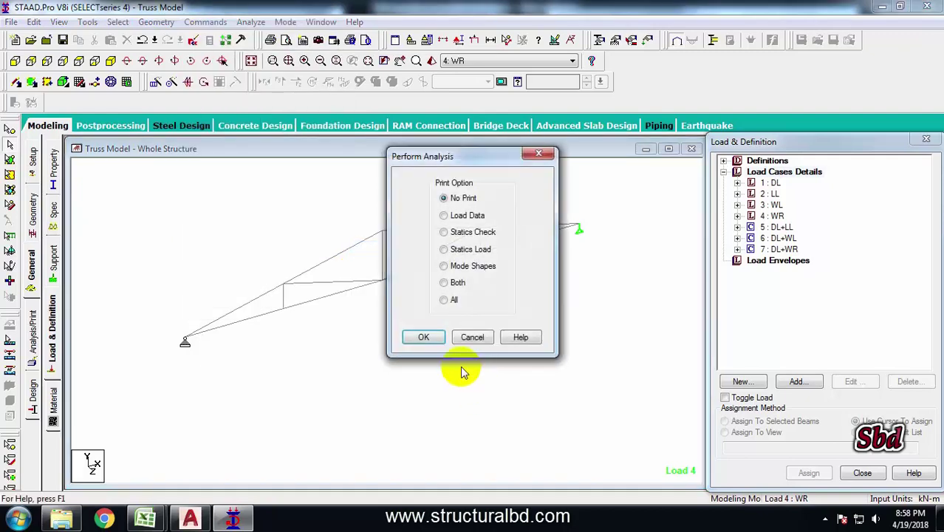
left_click(424, 338)
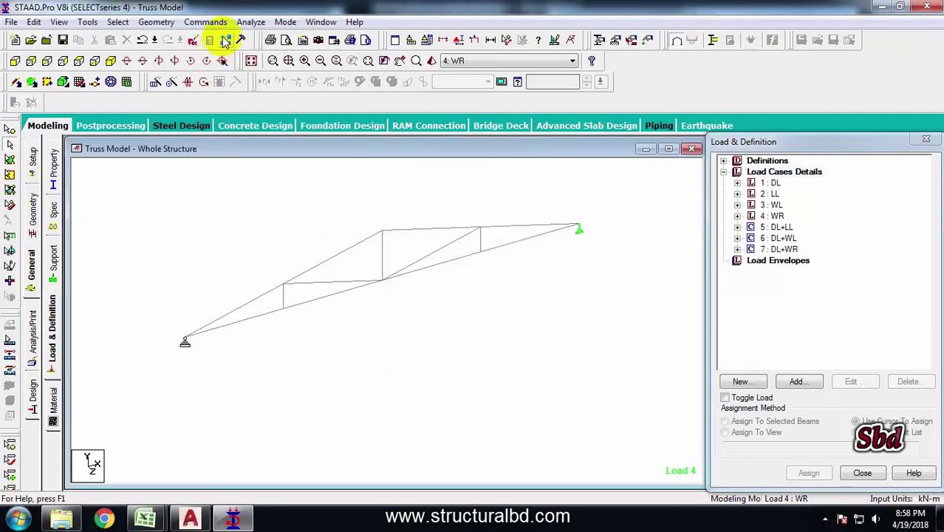
- Save the structure, run the analysis and enter postprocessing with all seven load cases selected
left_click(252, 22)
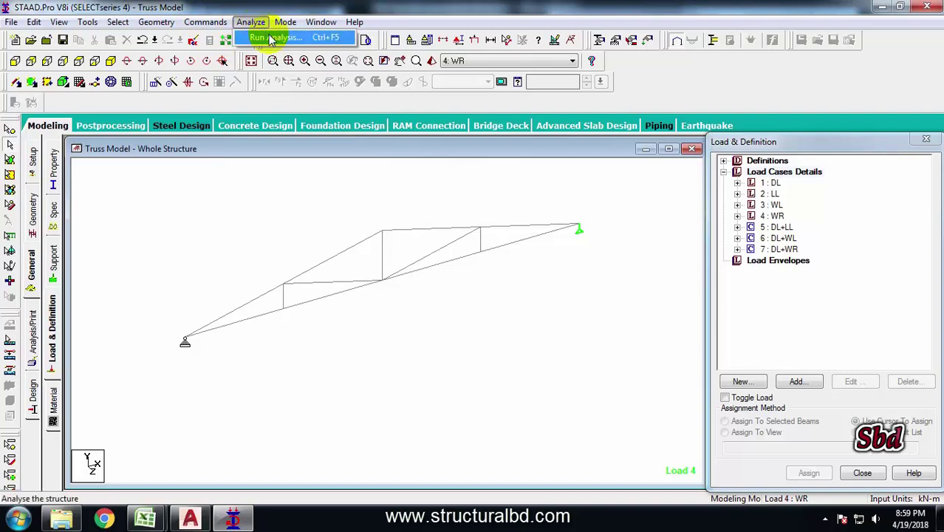
left_click(262, 39)
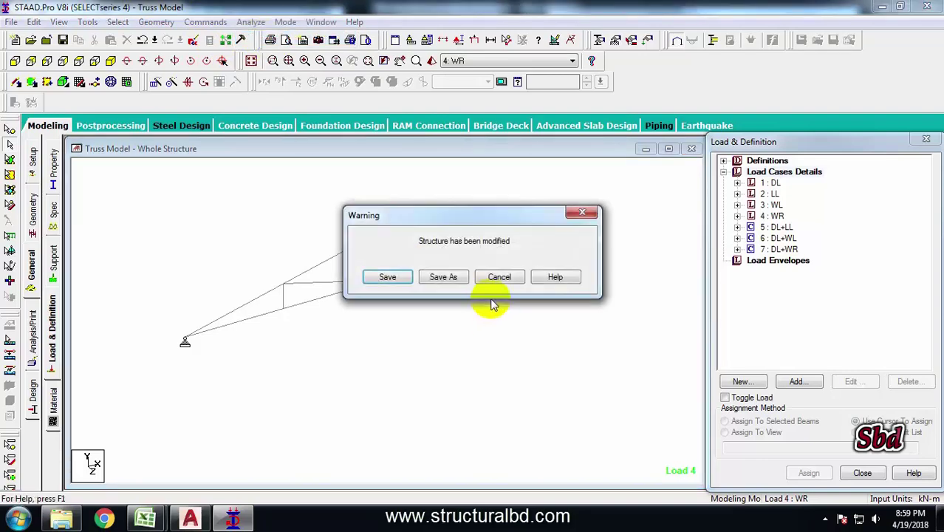
left_click(398, 280)
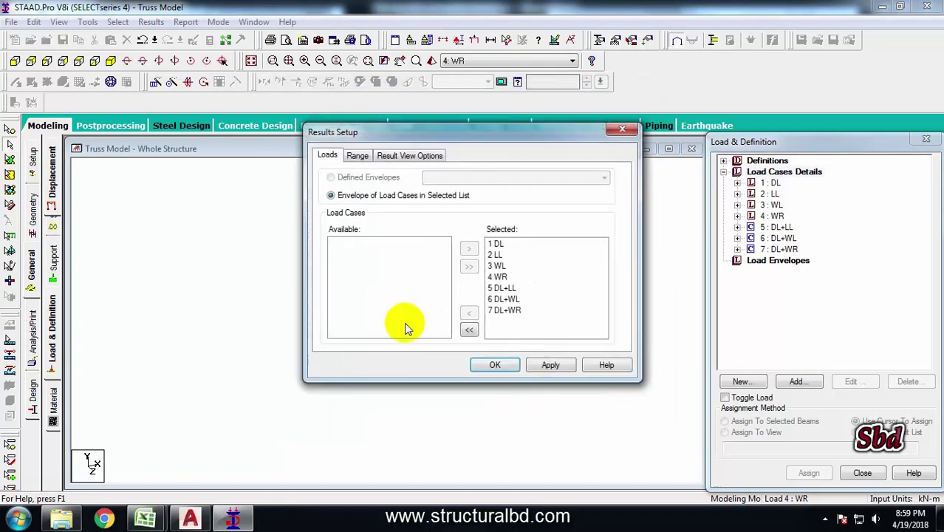
left_click(498, 363)
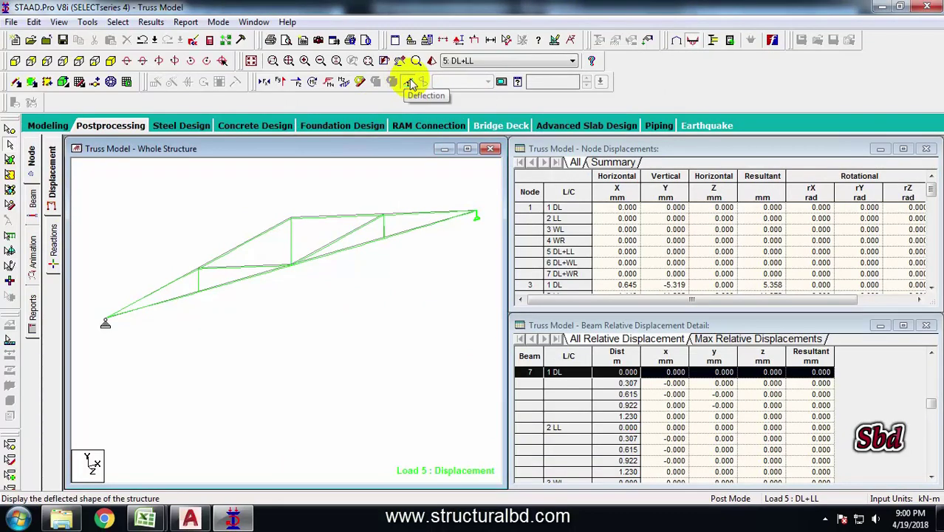
- Display the displacement for load case 5: DL+LL and examine the truss's deflected shape
left_click(461, 62)
left_click(466, 110)
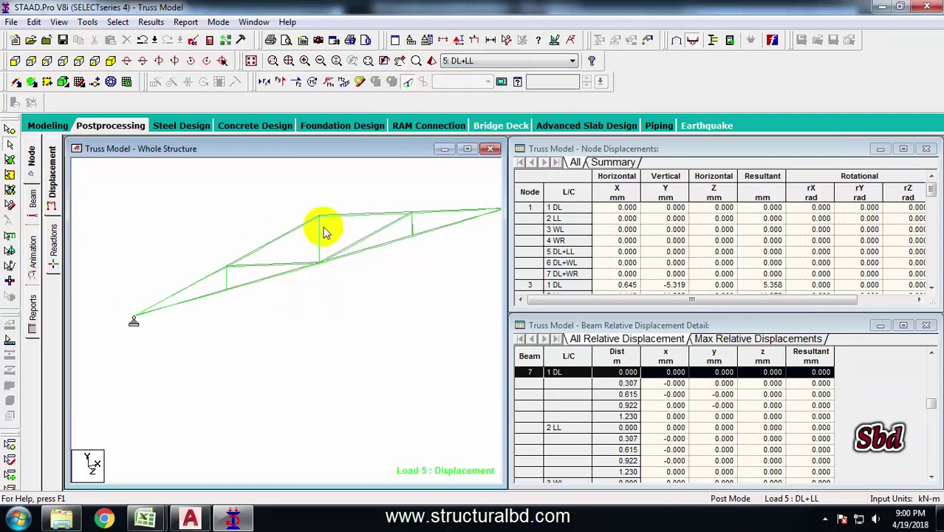
scroll(315, 233, "up", 2)
scroll(316, 233, "up", 1)
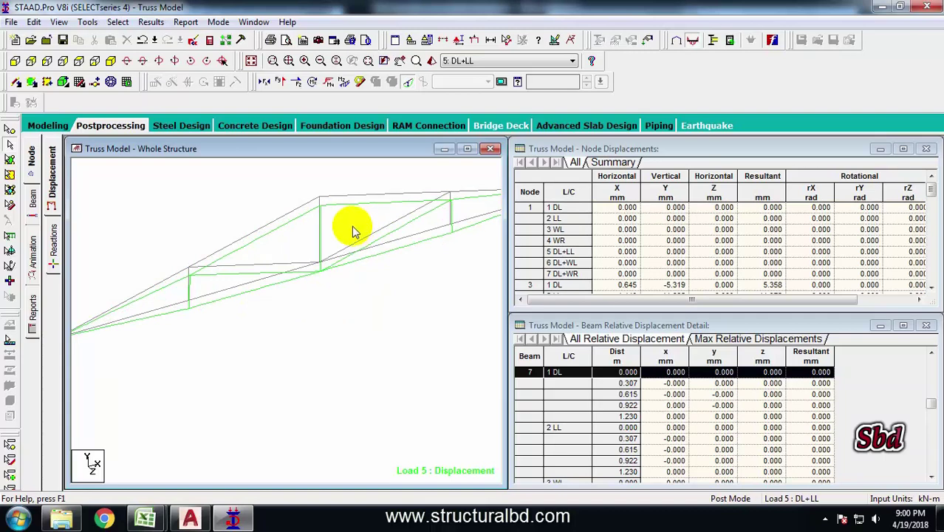
left_click_drag(351, 226, 370, 254)
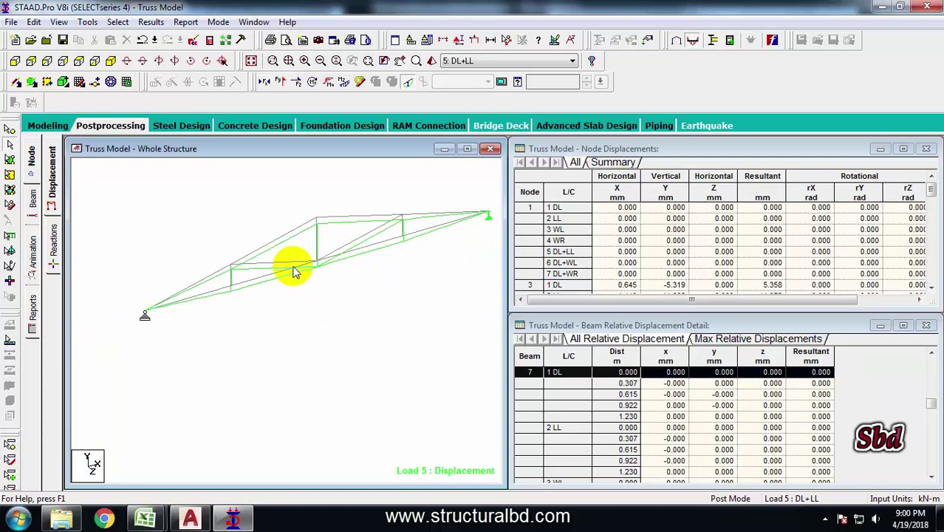
left_click_drag(294, 272, 378, 240)
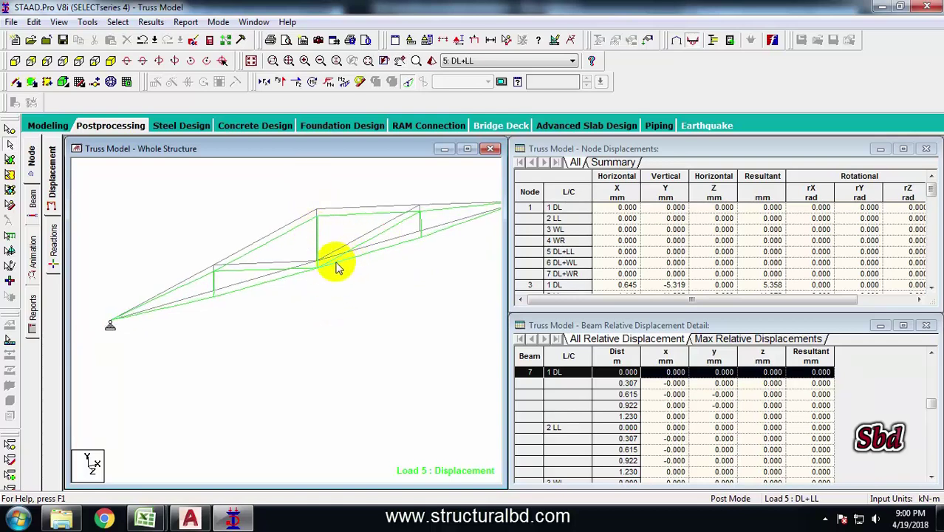
- Annotate the beams of the deflected truss with their Max Resultant displacement values
left_click(151, 21)
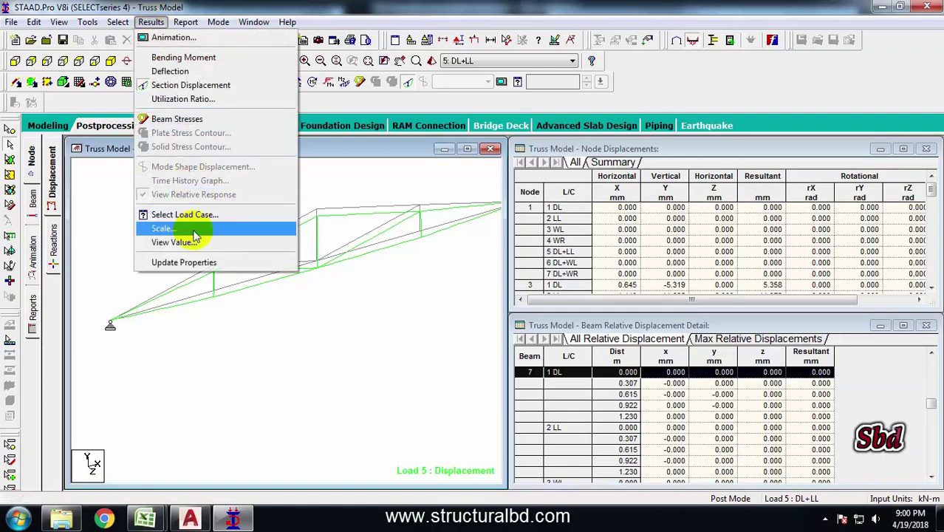
left_click(174, 242)
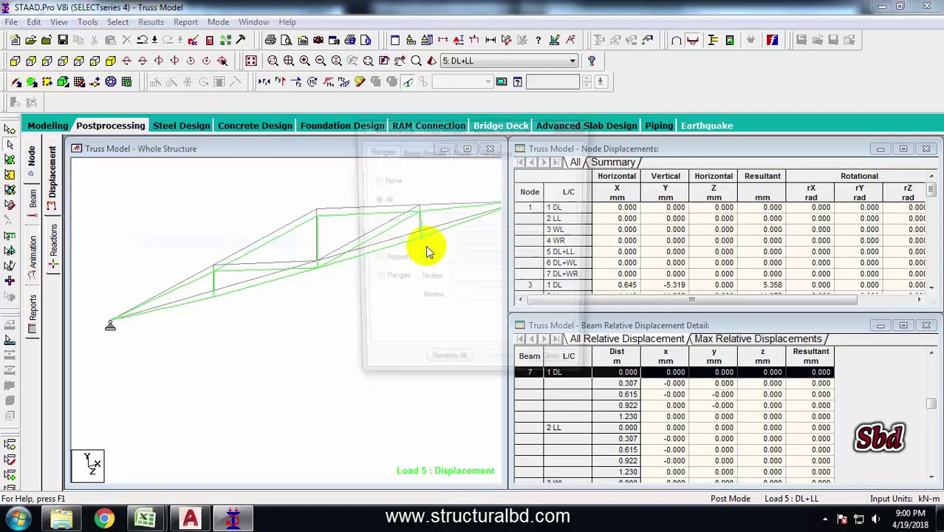
left_click(427, 154)
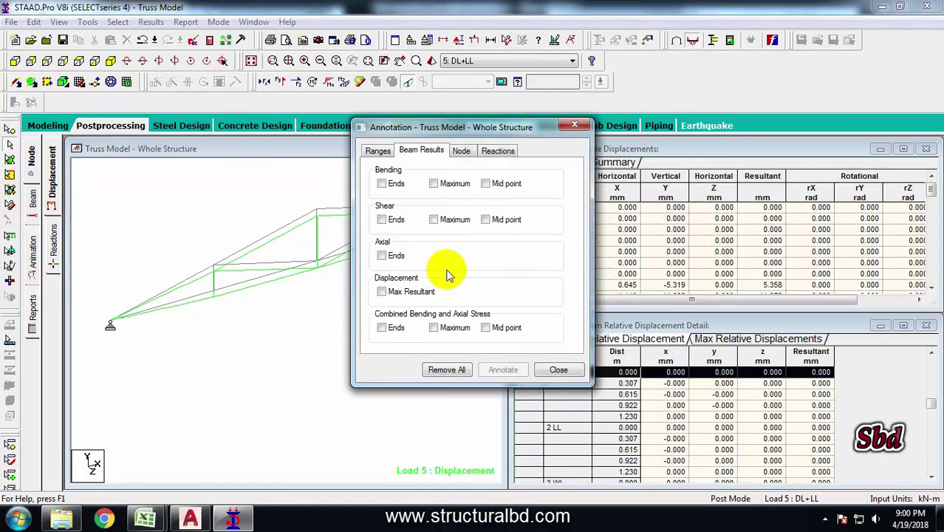
left_click(382, 293)
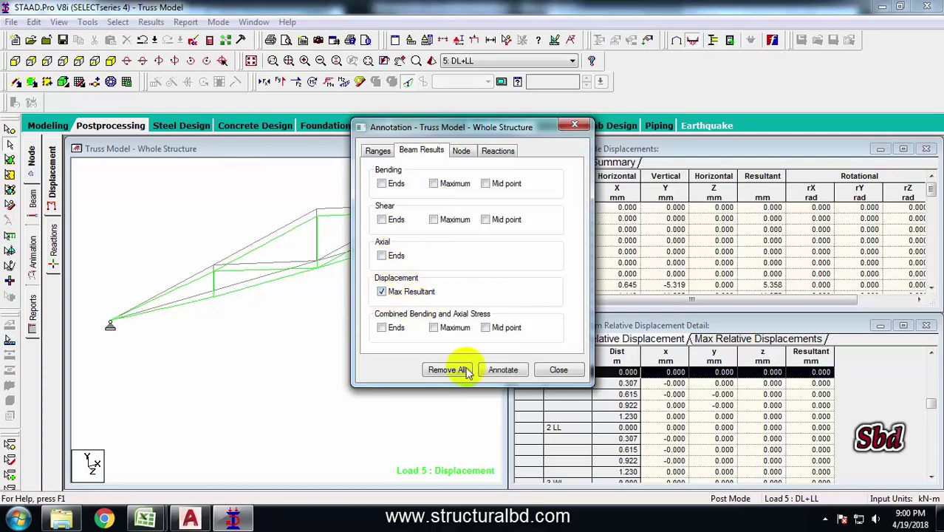
left_click(504, 371)
left_click(558, 370)
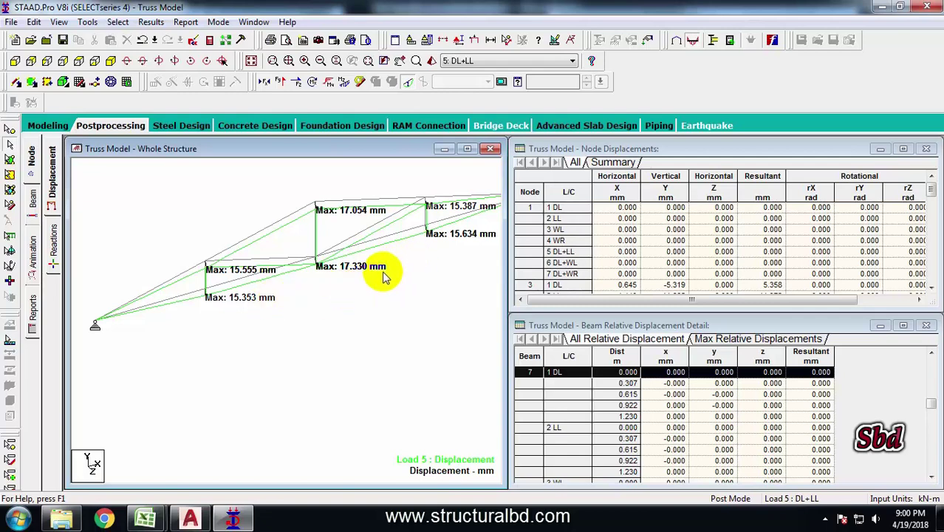
middle_click_drag(376, 289, 323, 295)
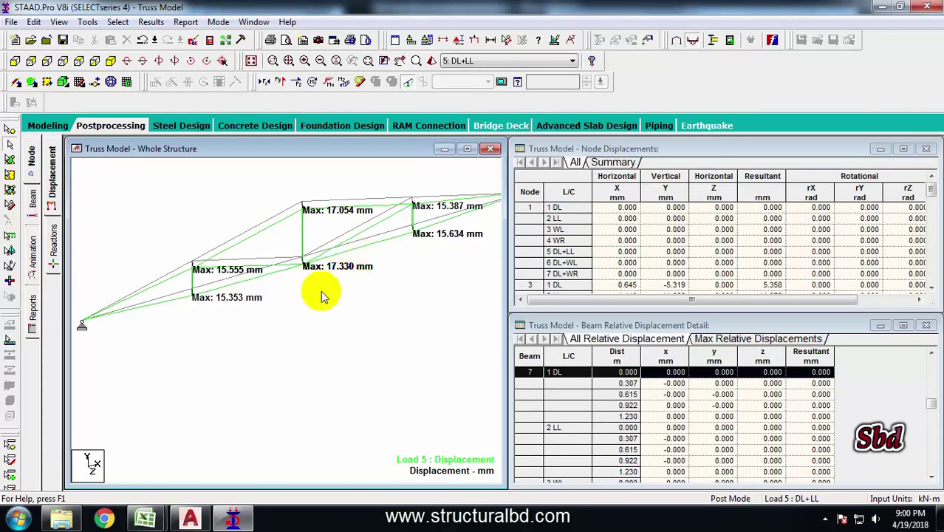
- Switch to the Book1 workbook in Excel and calculate the allowable deflection in cell P14 with =H14*1000/240
mouse_move(146, 519)
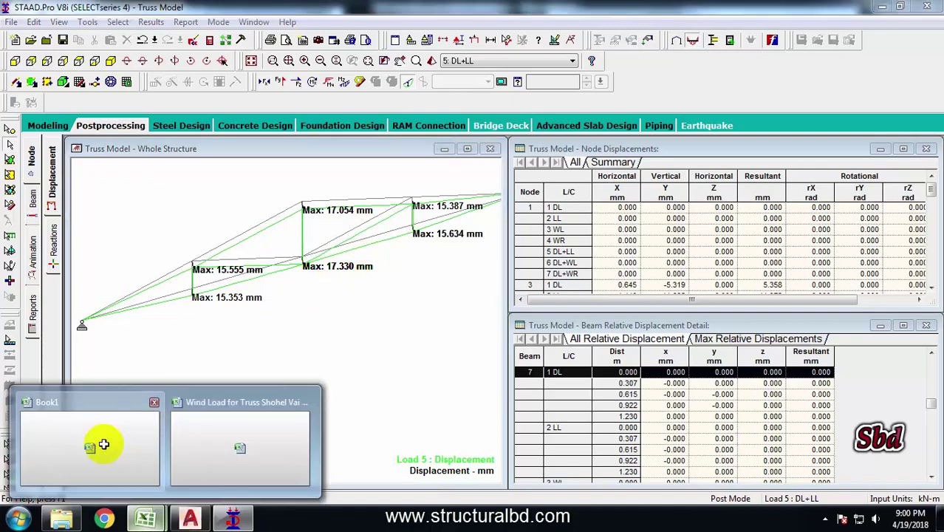
left_click(101, 443)
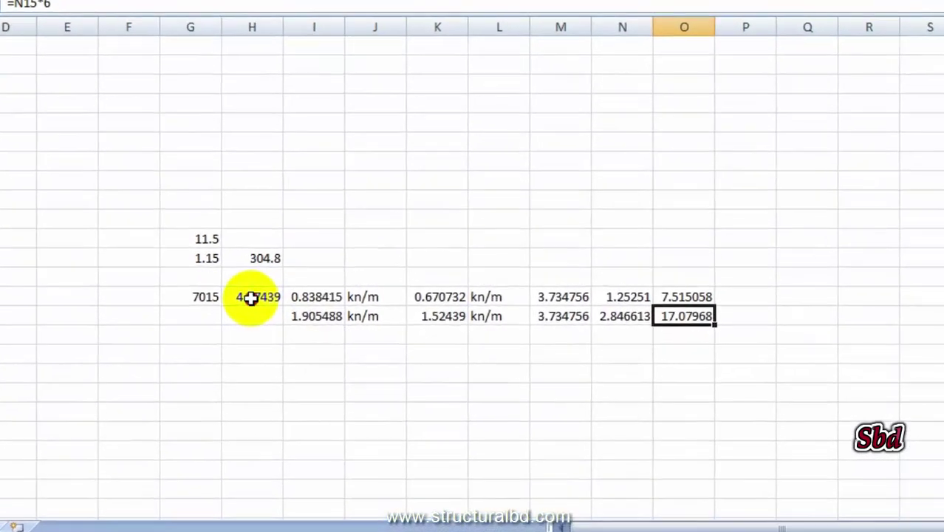
left_click(318, 312)
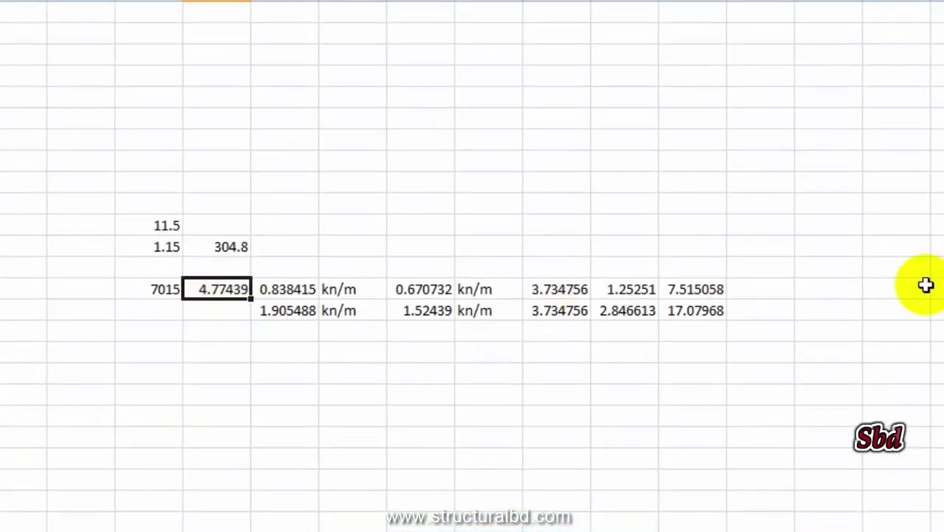
left_click(712, 314)
type("=")
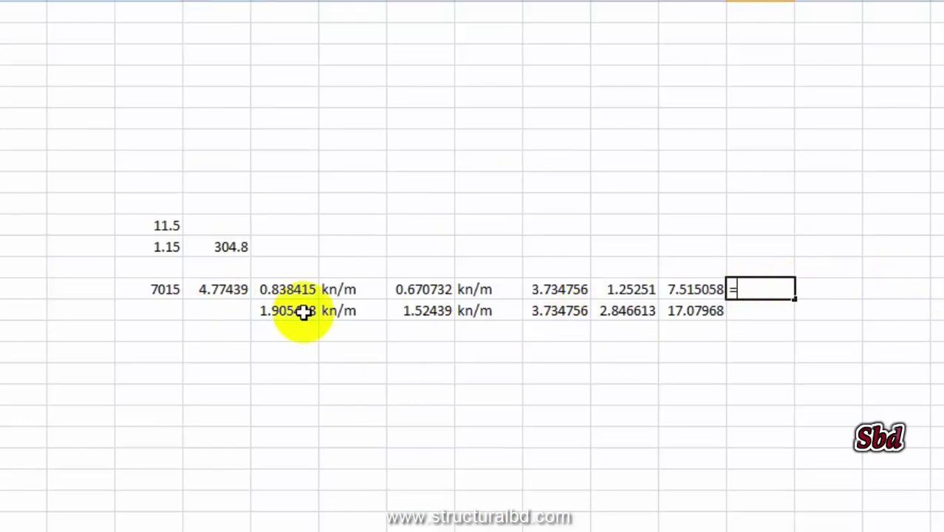
left_click(224, 292)
type("*1000/240")
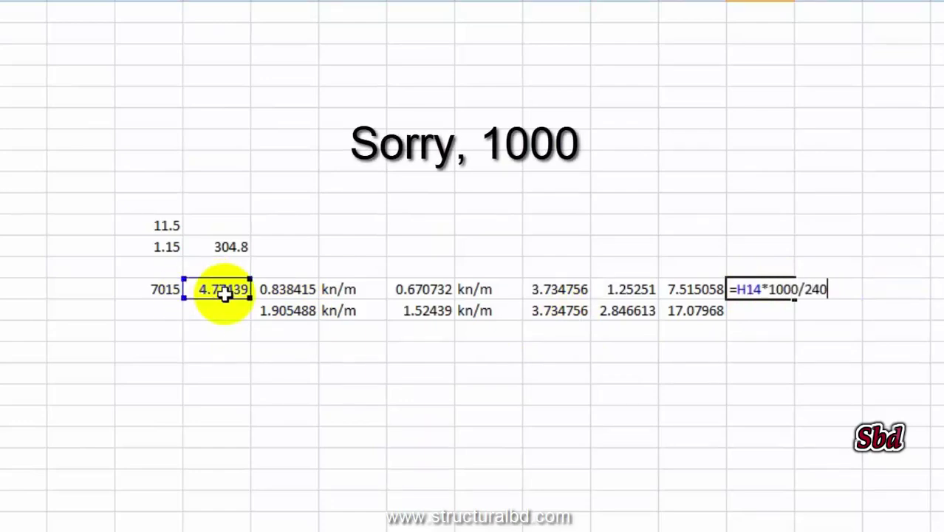
key("Return")
left_click(759, 289)
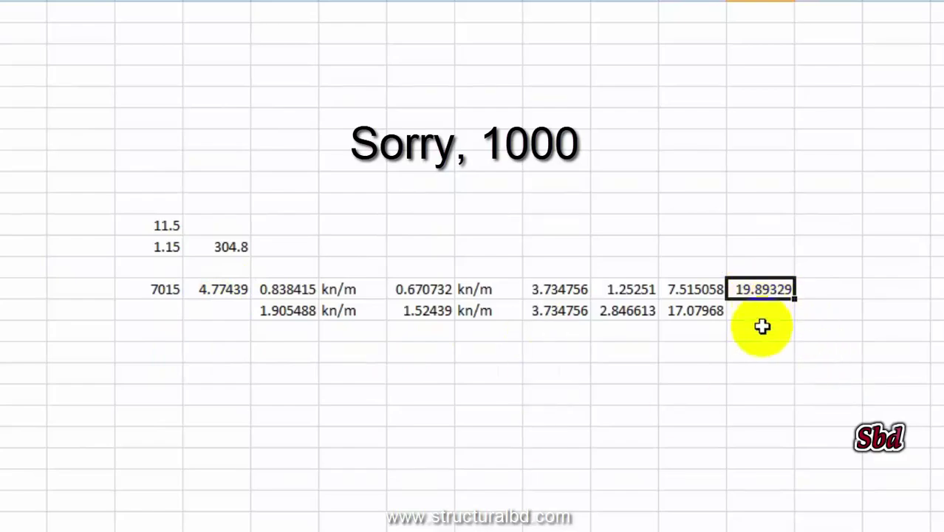
- Switch back to STAAD.Pro and display the axial force diagram for load case 5: DL+LL in place of the deflection diagram
left_click(761, 315)
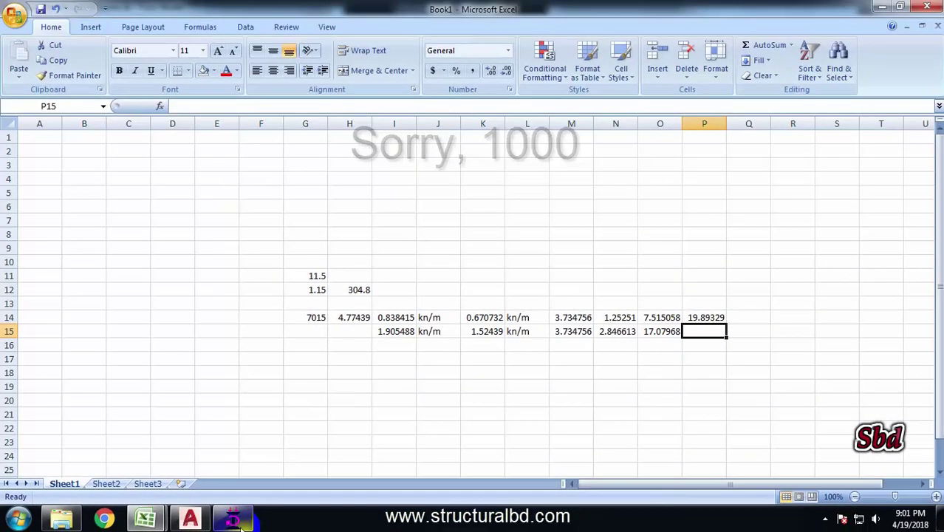
left_click(235, 519)
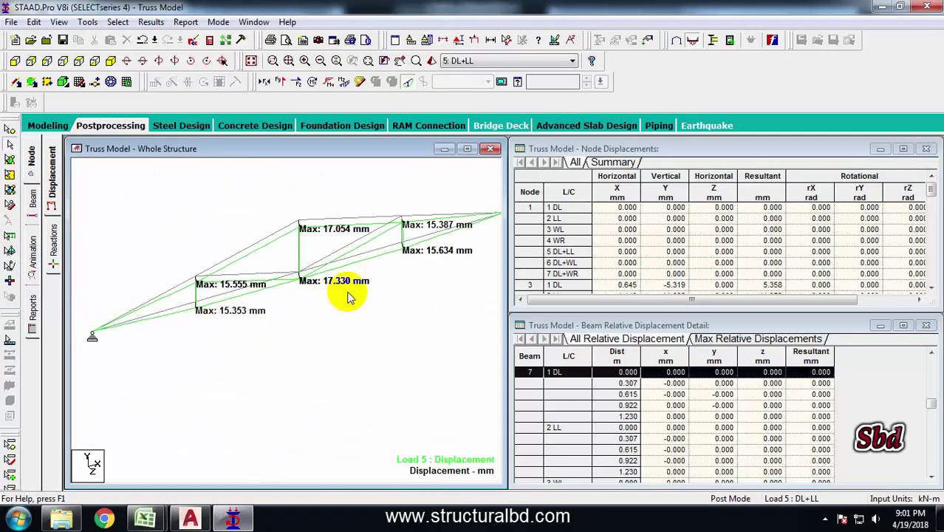
middle_click_drag(348, 296, 397, 299)
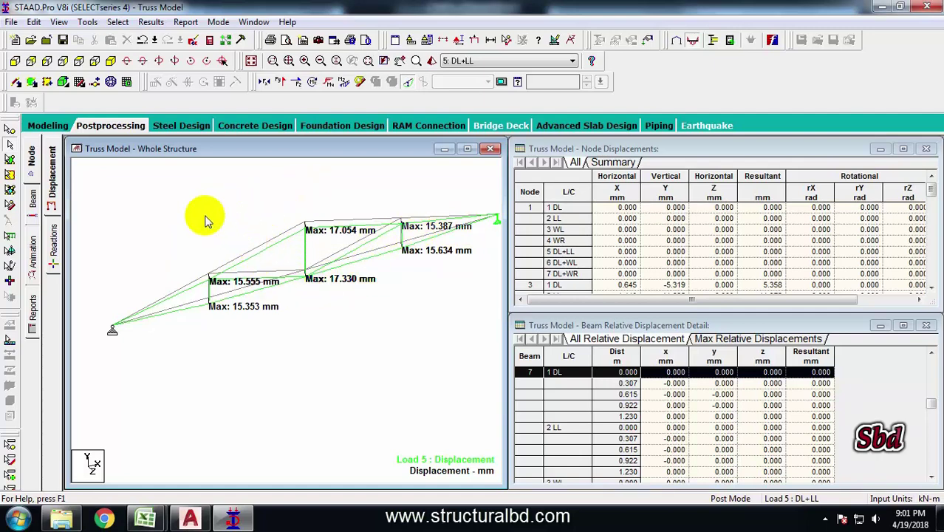
left_click(265, 82)
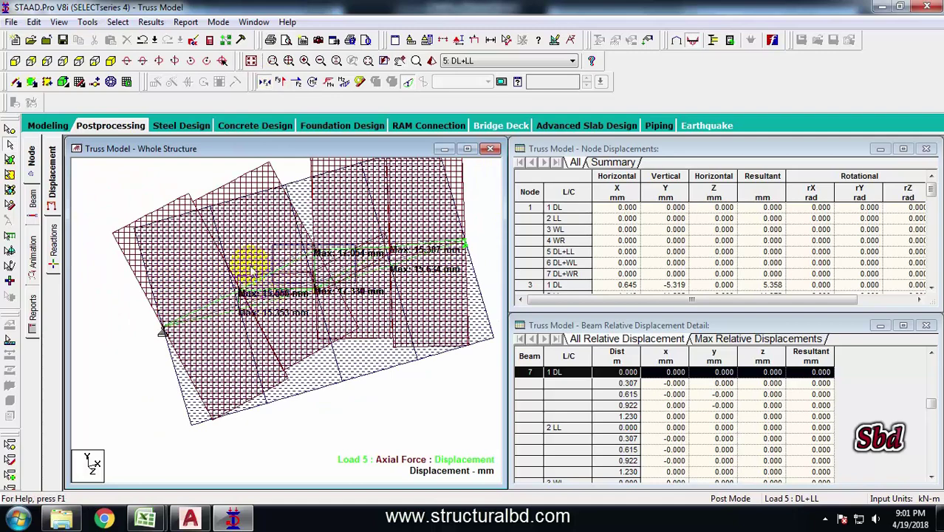
scroll(251, 270, "up", 1)
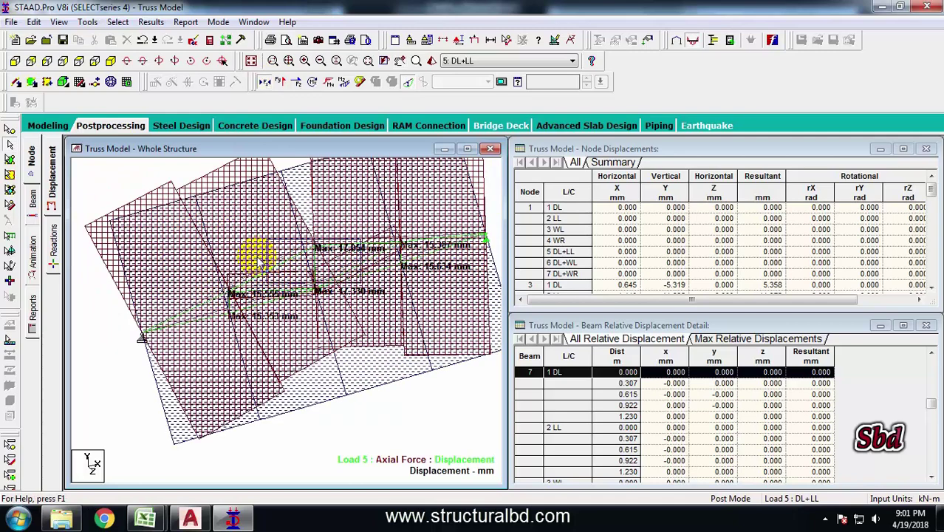
left_click(408, 83)
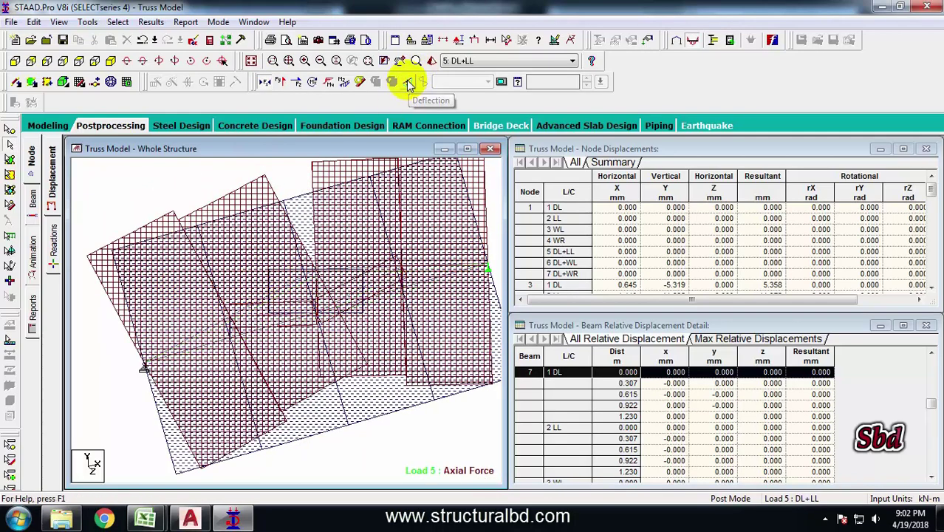
- Reduce the drawing scale of the axial force diagram until the forces in the individual truss members can be told apart
left_click(249, 274)
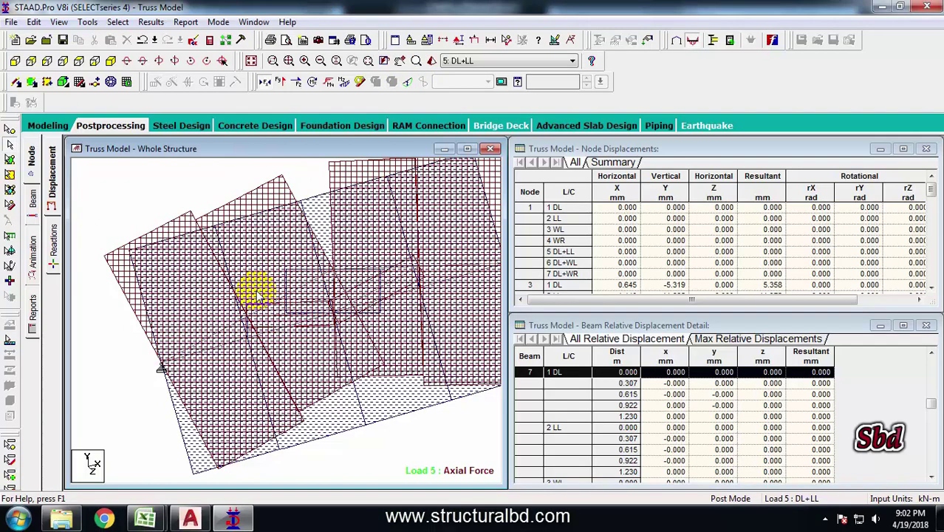
key("Down")
key("Down")
key("Down")
key("Down")
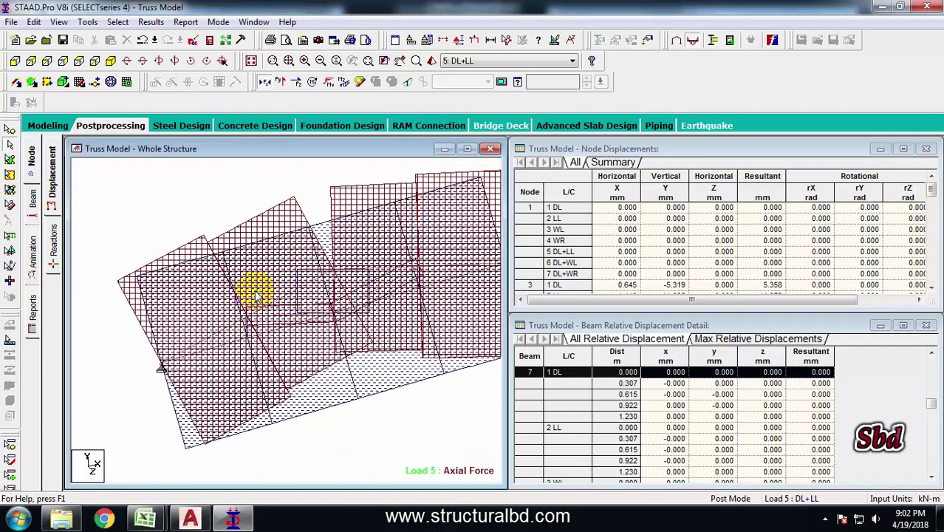
key("Down")
key("Down")
key("Down")
key("Down")
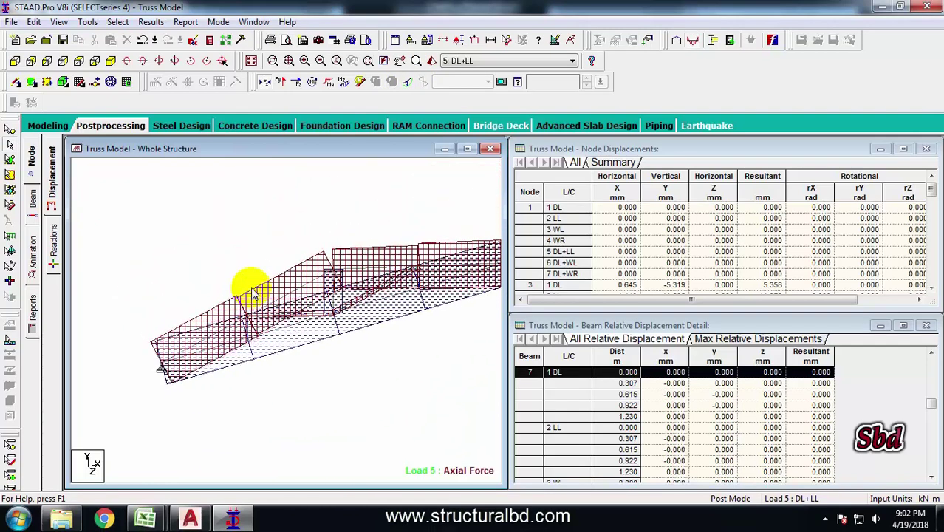
key("Down")
key("Down")
key("Down")
key("Down")
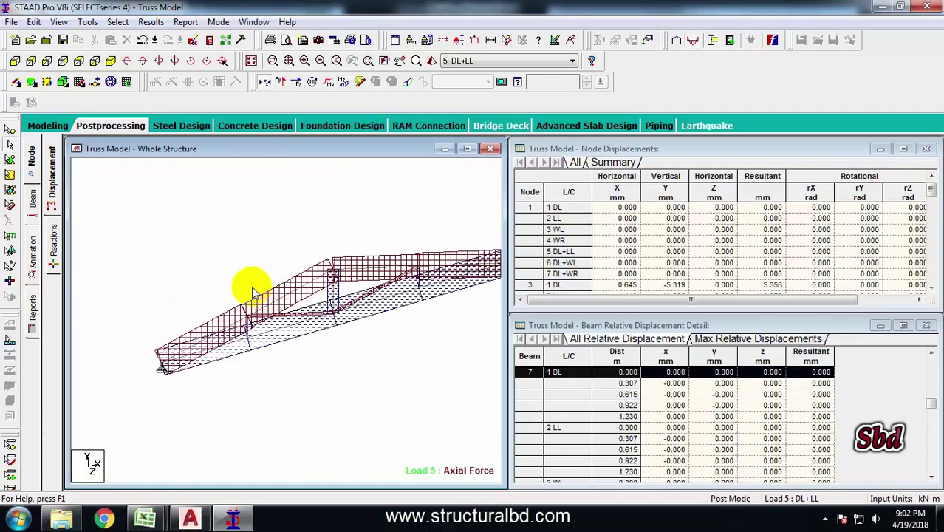
key("Up")
key("Up")
key("Up")
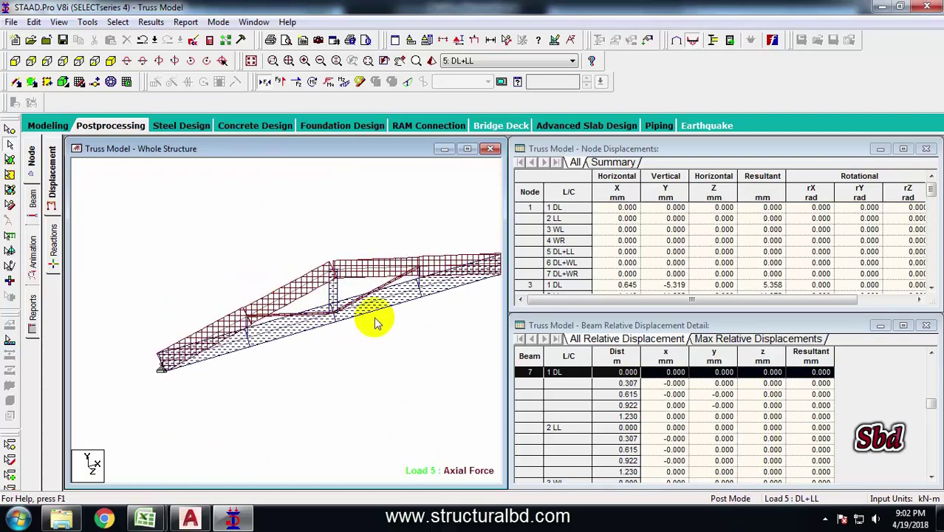
key("Down")
key("Down")
key("Up")
key("Up")
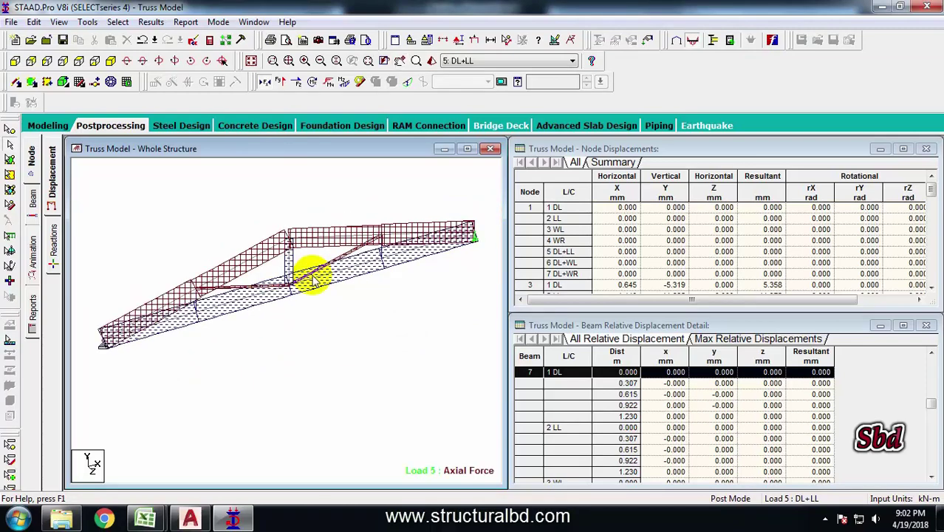
key("Down")
key("Down")
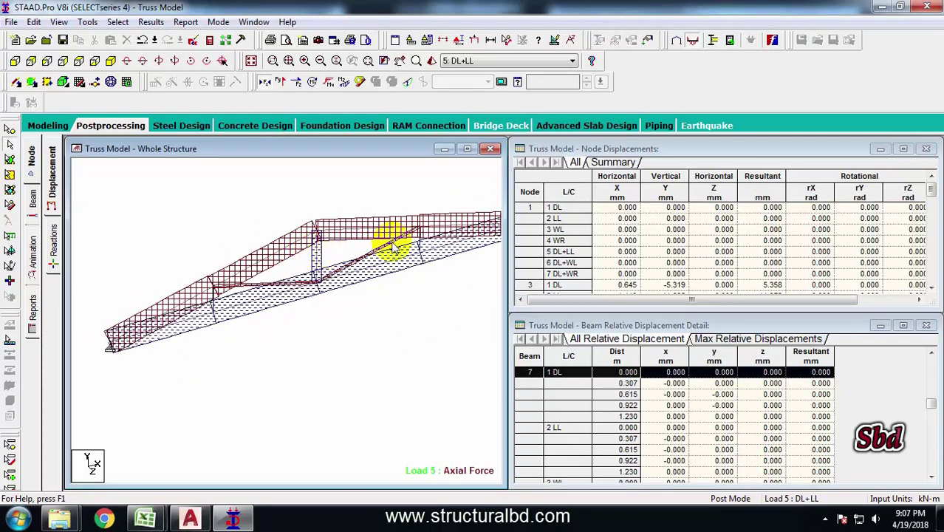
key("Up")
key("Down")
key("Down")
key("Right")
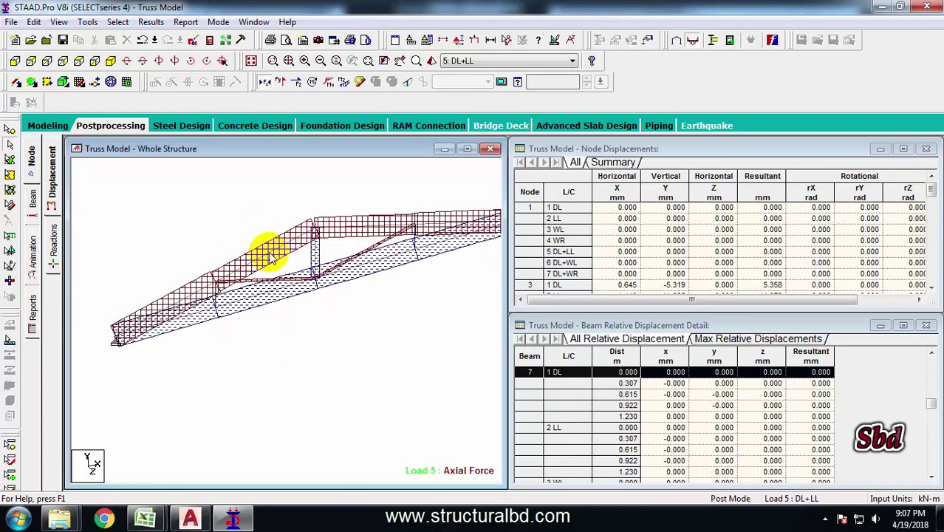
- Annotate the truss members with their Axial Ends values
left_click(147, 25)
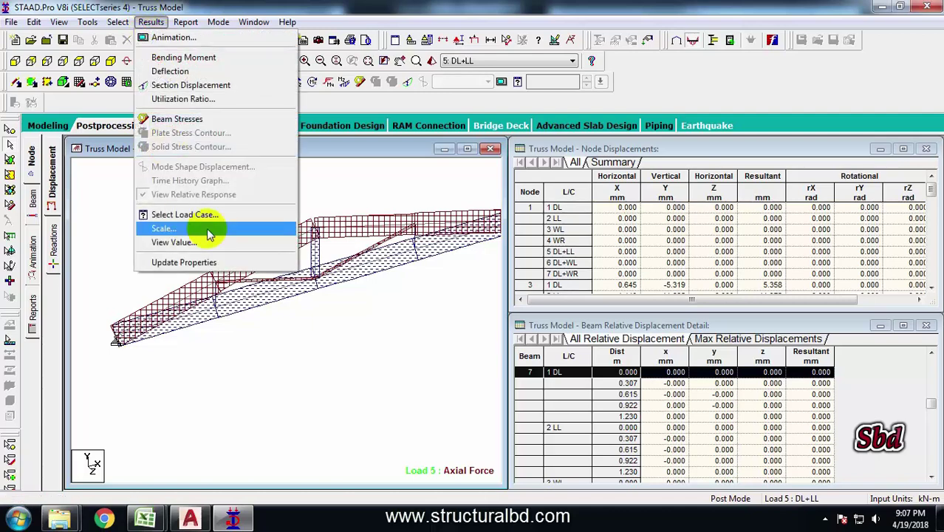
left_click(289, 37)
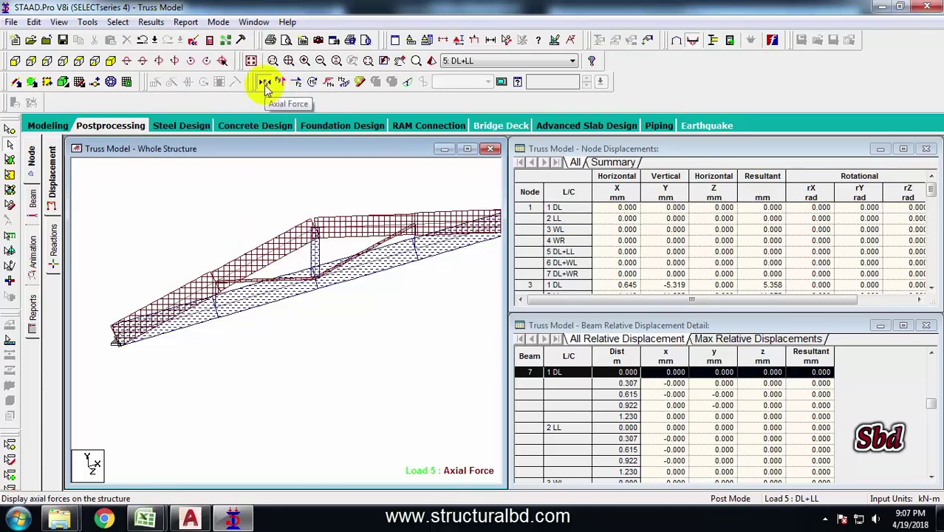
left_click(151, 22)
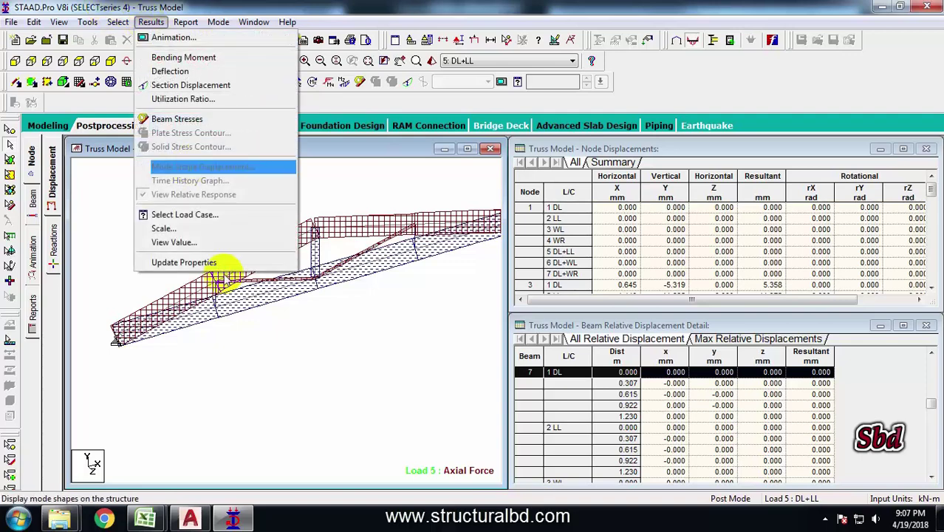
left_click(181, 243)
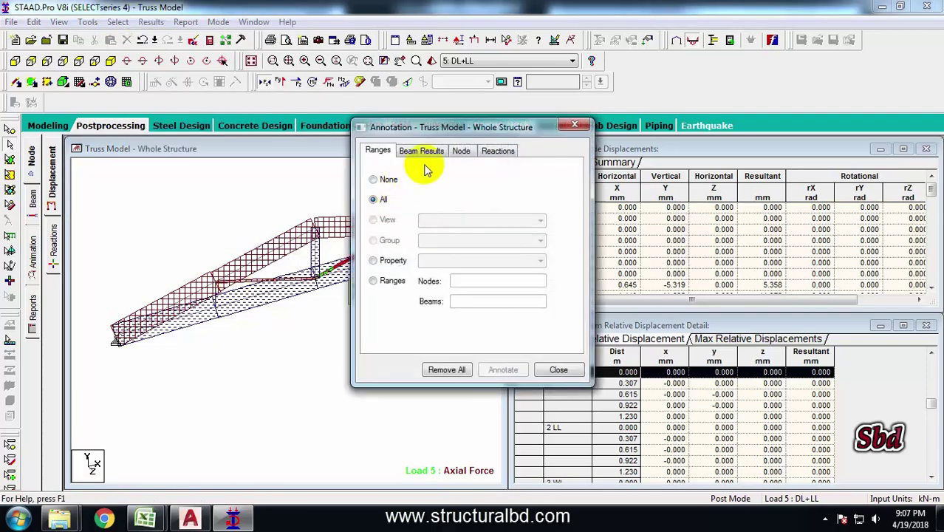
left_click(421, 150)
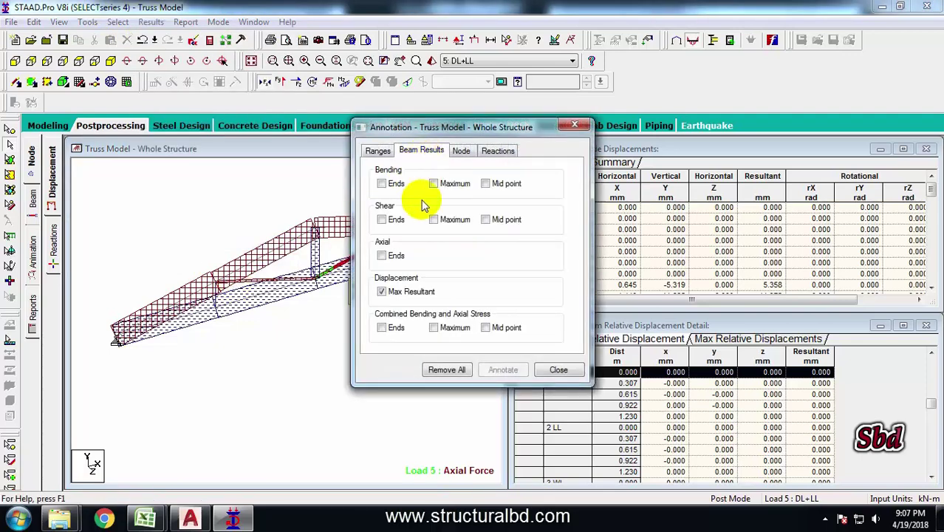
left_click(386, 256)
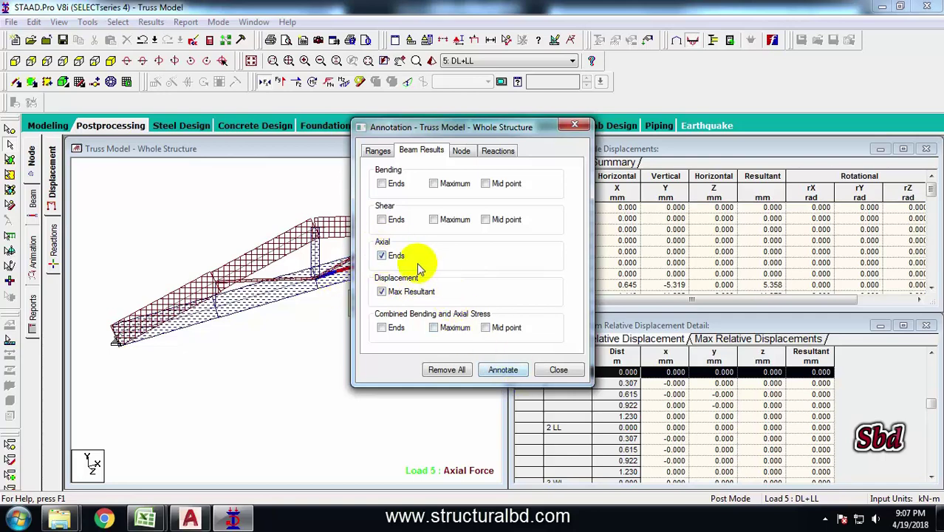
left_click(505, 371)
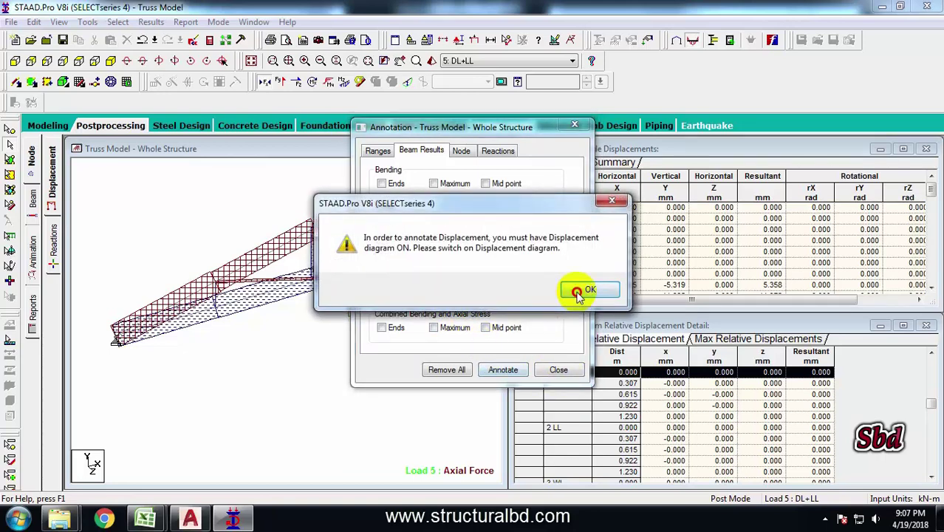
left_click(578, 291)
left_click(558, 370)
middle_click_drag(304, 345, 207, 323)
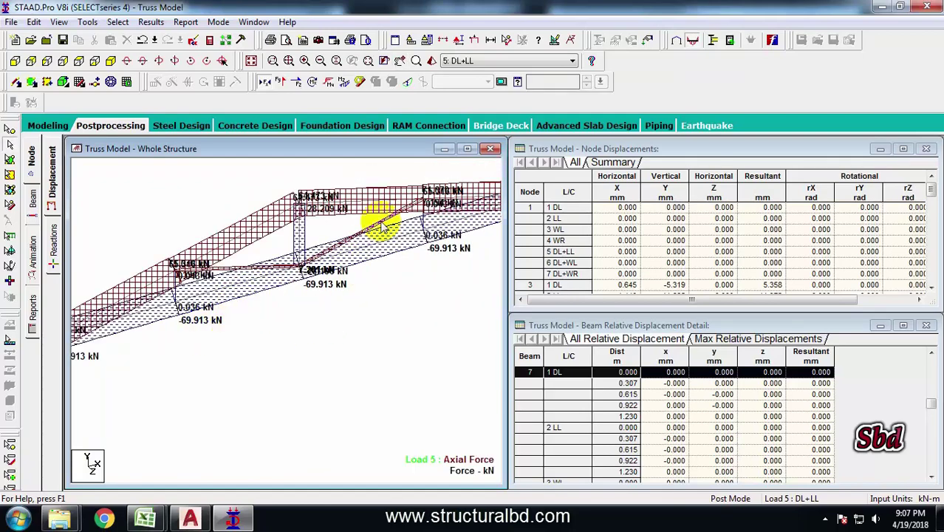
- Display the axial forces for load case 6: DL+WL and for 7: DL+WR, examining the member values of each
left_click(470, 62)
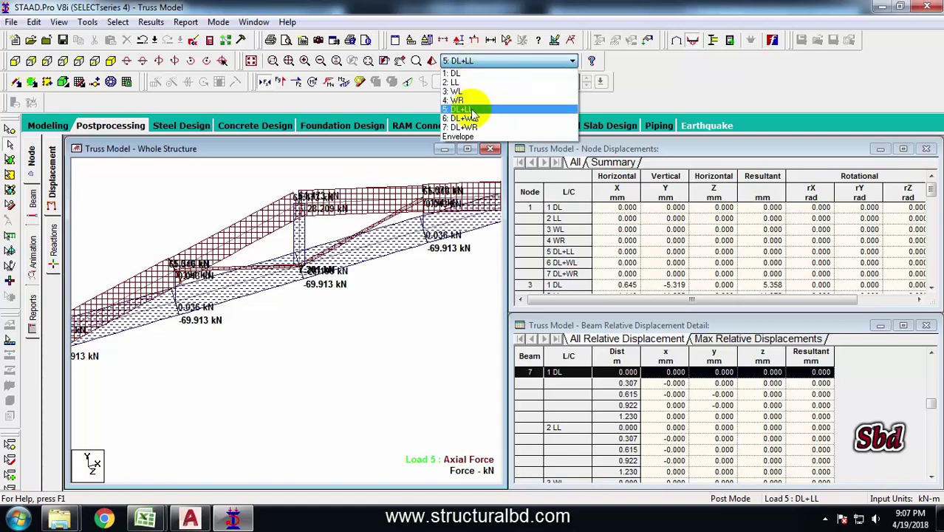
left_click(472, 125)
mouse_move(230, 250)
middle_mouse_down()
mouse_move(352, 243)
mouse_move(343, 236)
middle_mouse_up()
left_click(506, 60)
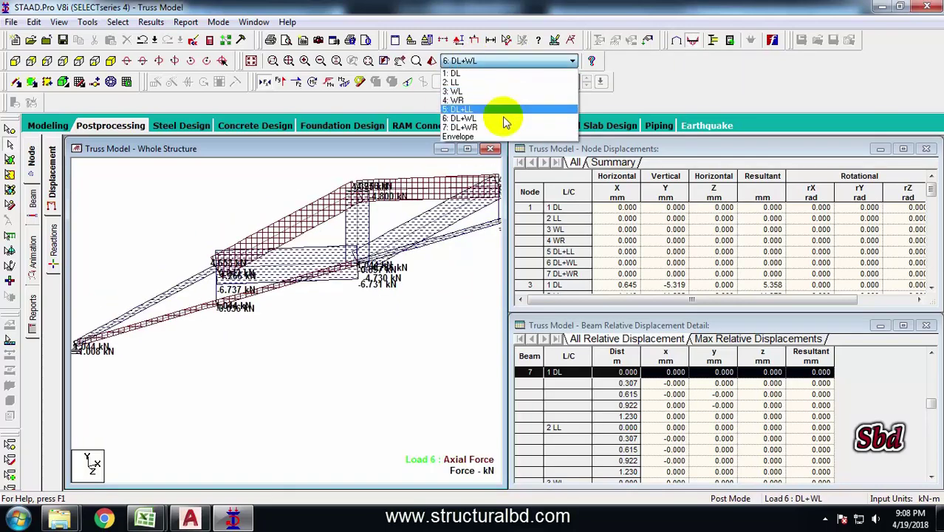
left_click(469, 127)
middle_click_drag(452, 175, 312, 201)
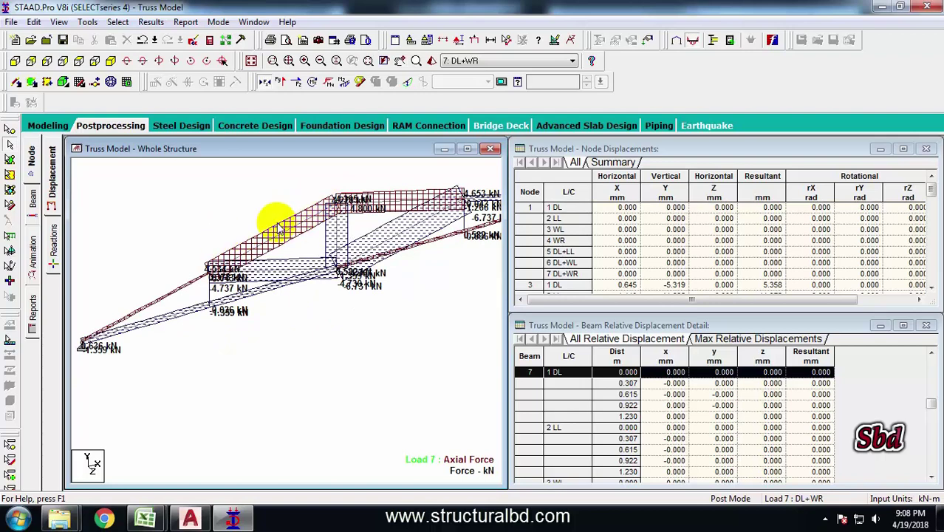
middle_click_drag(269, 215, 207, 217)
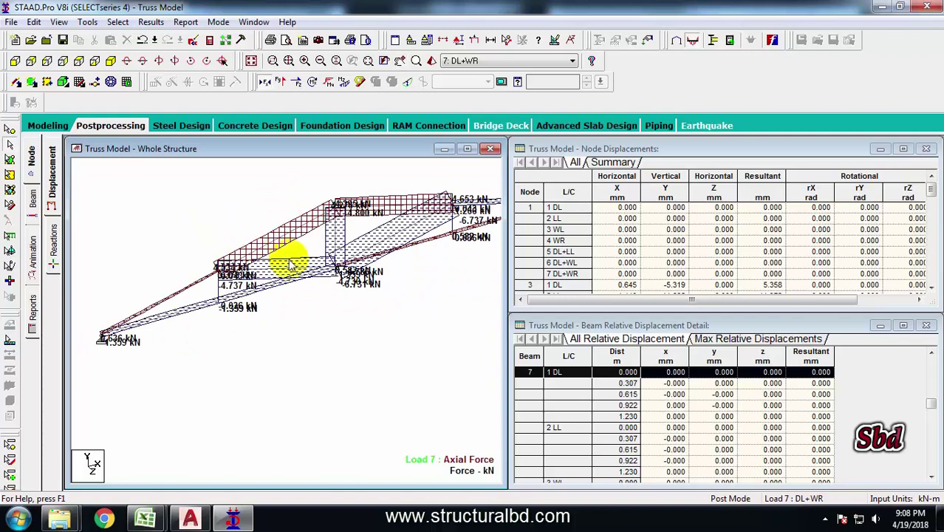
middle_click_drag(282, 215, 272, 208)
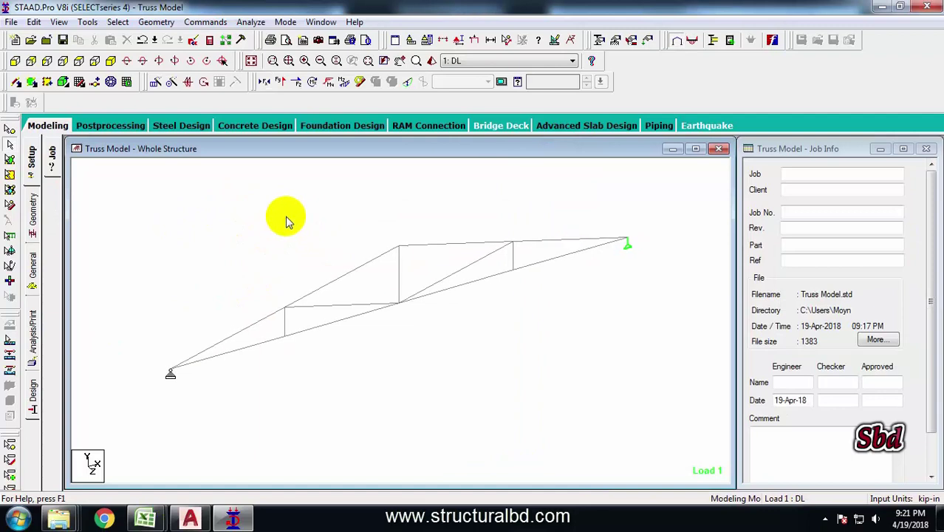
- Open the truss model's command file in the STAAD Editor and find the word "analysis"
middle_click_drag(288, 222, 337, 228, "ctrl")
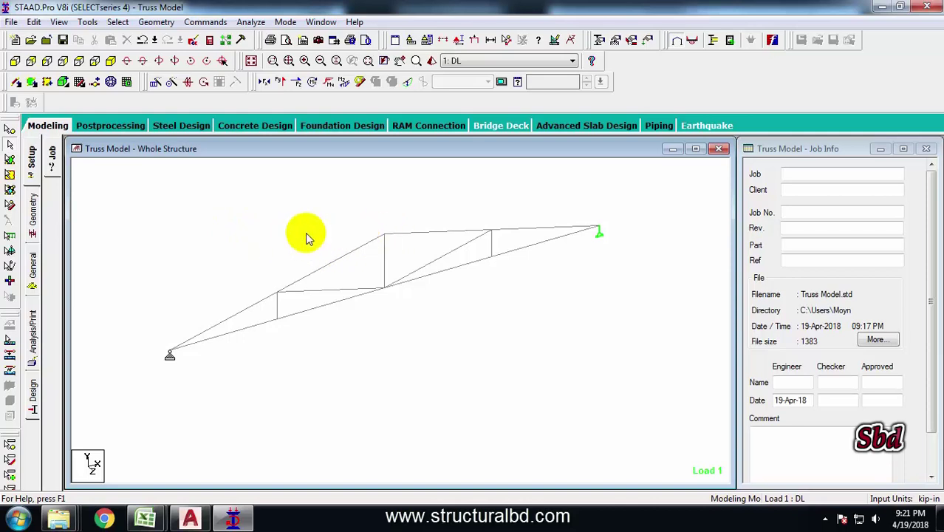
left_click(193, 42)
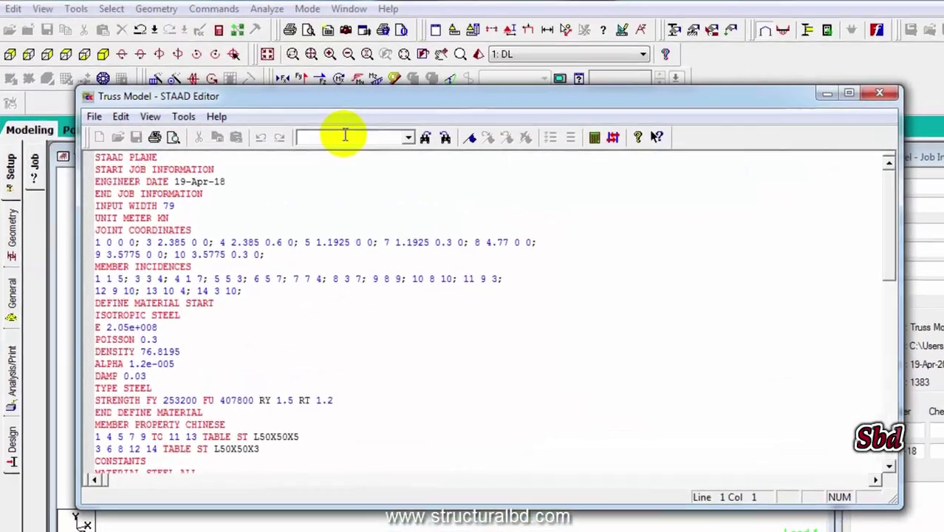
left_click(345, 135)
type("analysis")
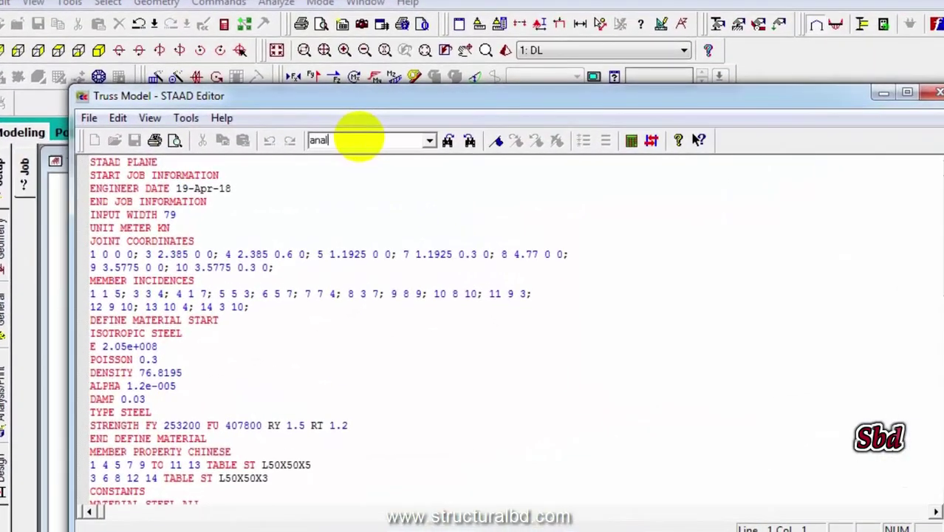
key("Return")
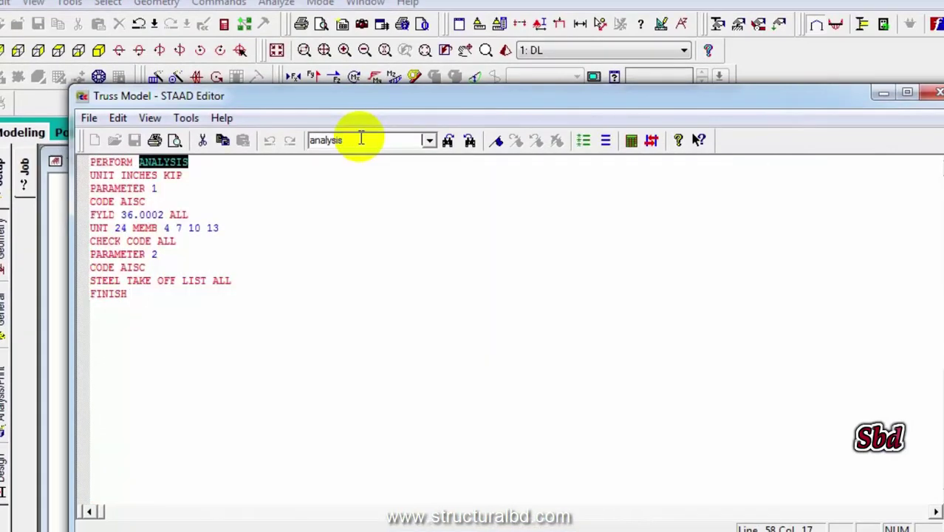
- Add the command line LOAD LIST 5 TO 7 directly below PERFORM ANALYSIS, checking the load combination numbers
left_click(198, 162)
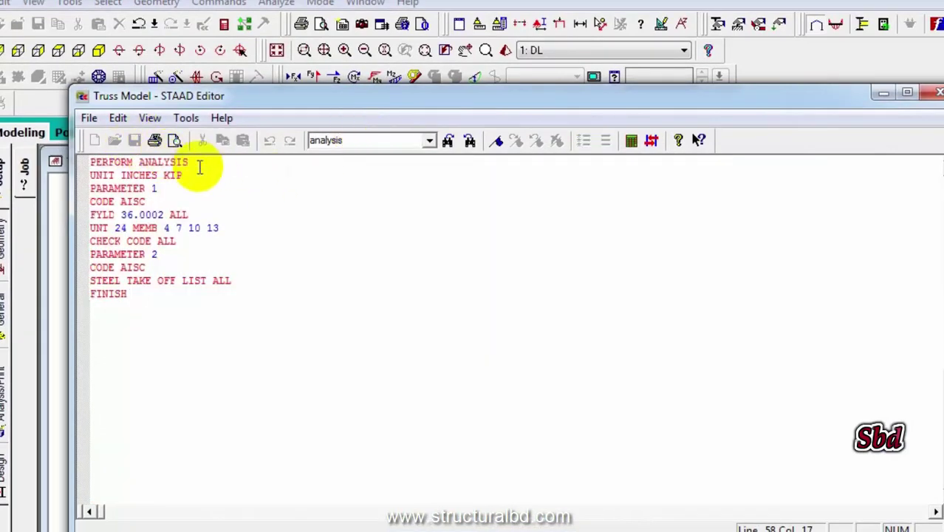
key("Return")
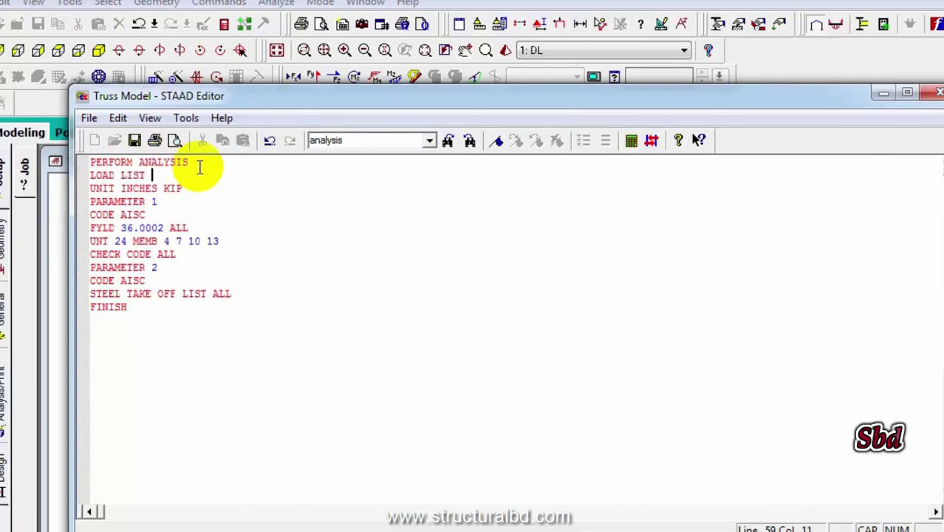
left_click(649, 50)
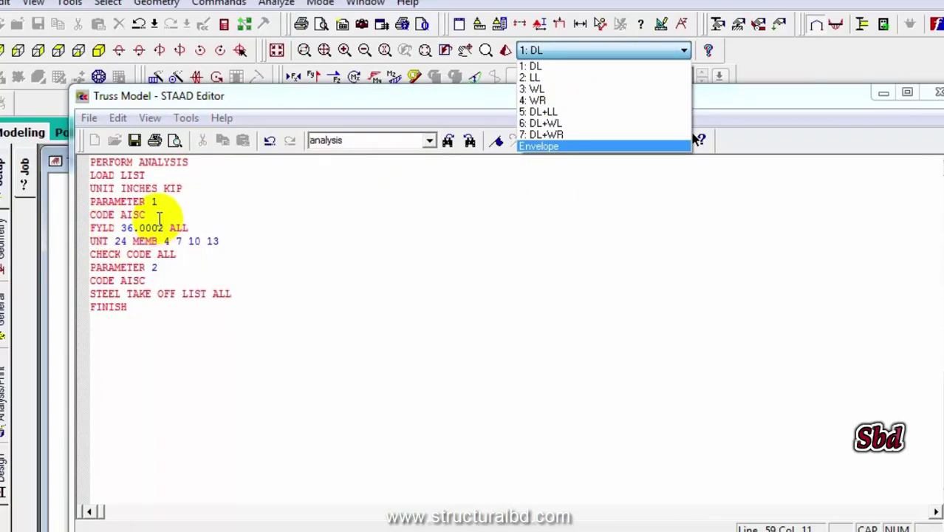
left_click(210, 200)
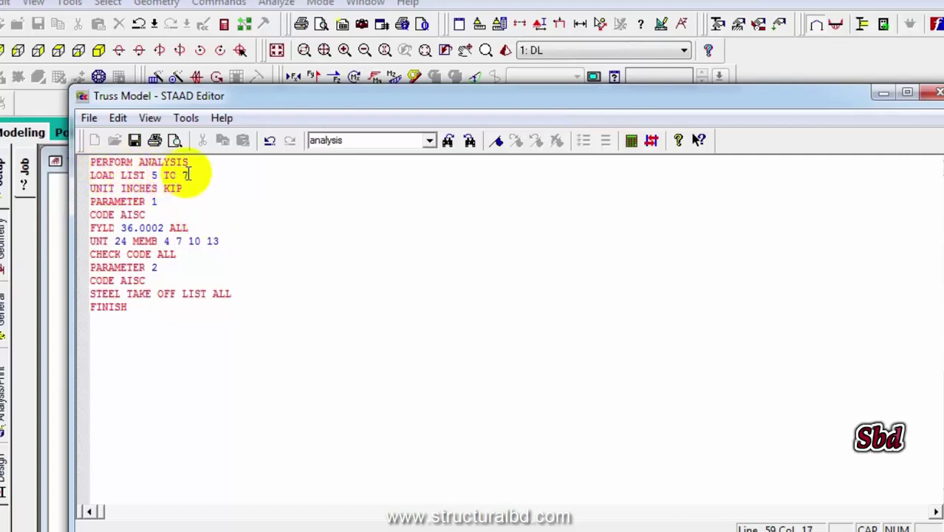
- Check the load combination numbers 5 to 7 in the load case list and close the STAAD Editor
left_click(607, 52)
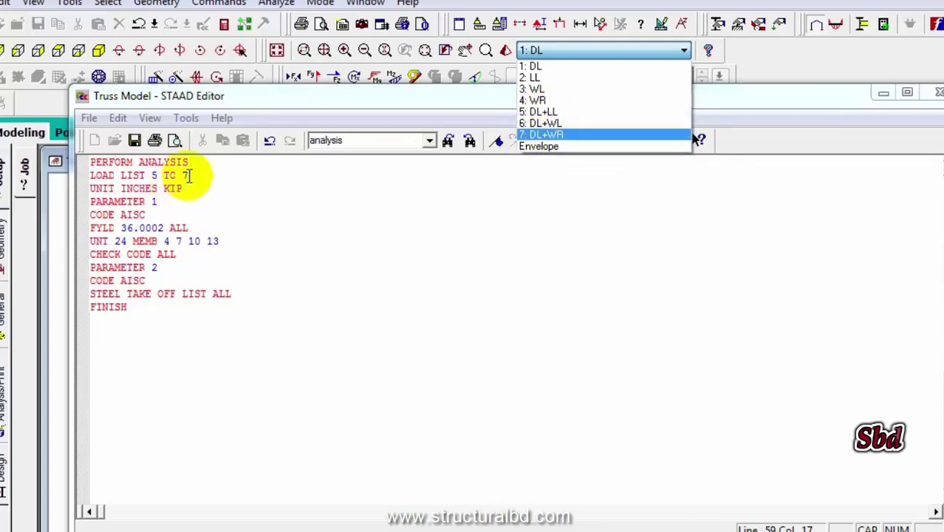
left_click(739, 96)
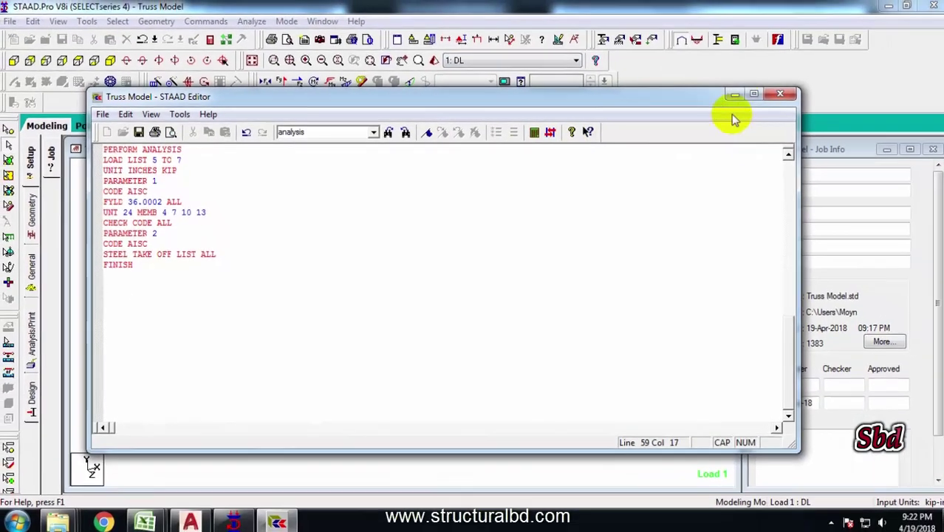
left_click(781, 95)
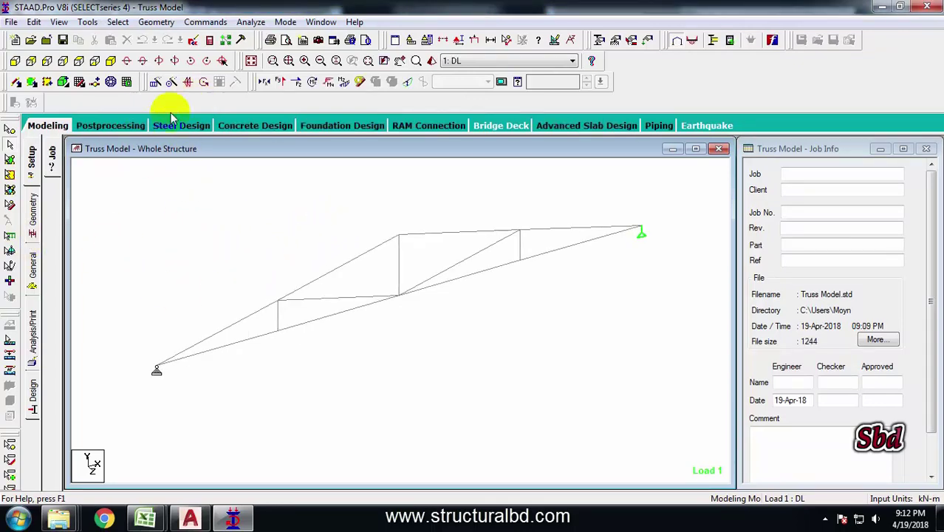
- Open the steel design settings for the whole truss and set the current code to AISC ASD
left_click(33, 391)
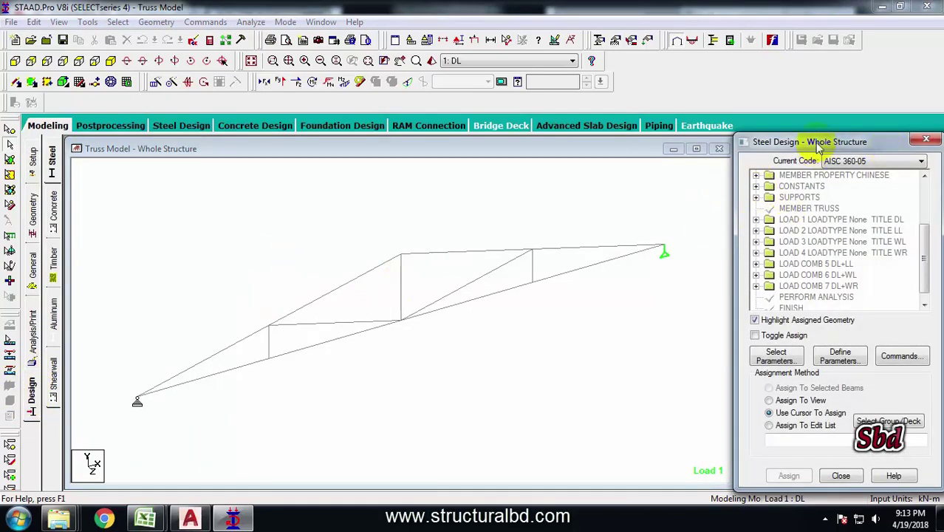
left_click(859, 162)
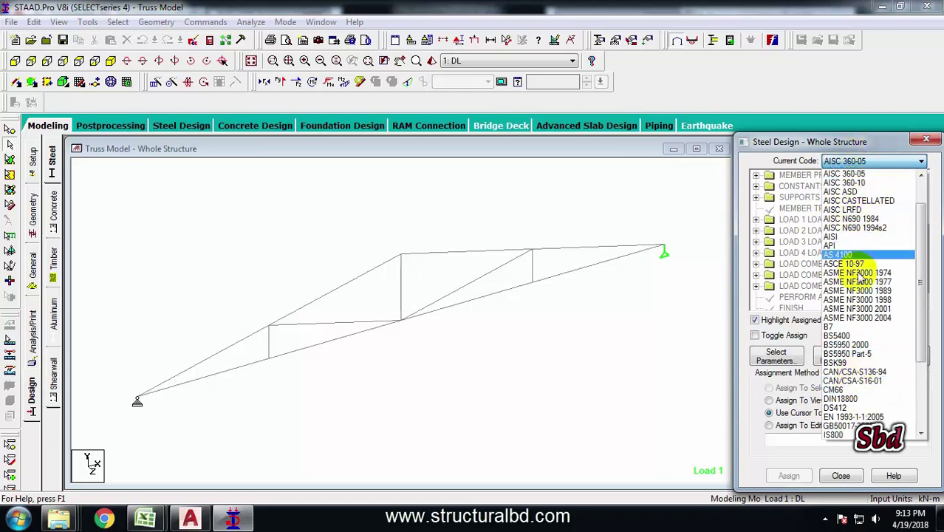
left_click(845, 192)
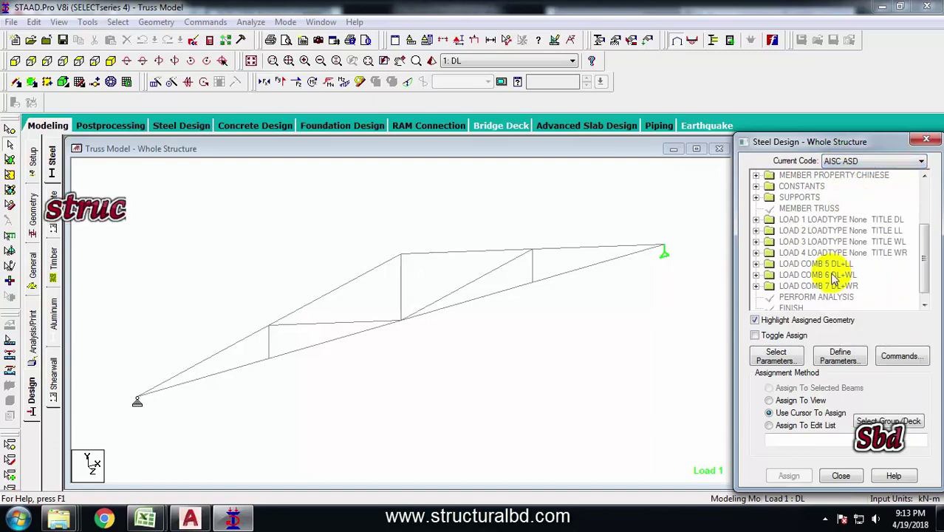
- Inspect the yield strength parameter FYLD and its unit in the design parameters
left_click(840, 356)
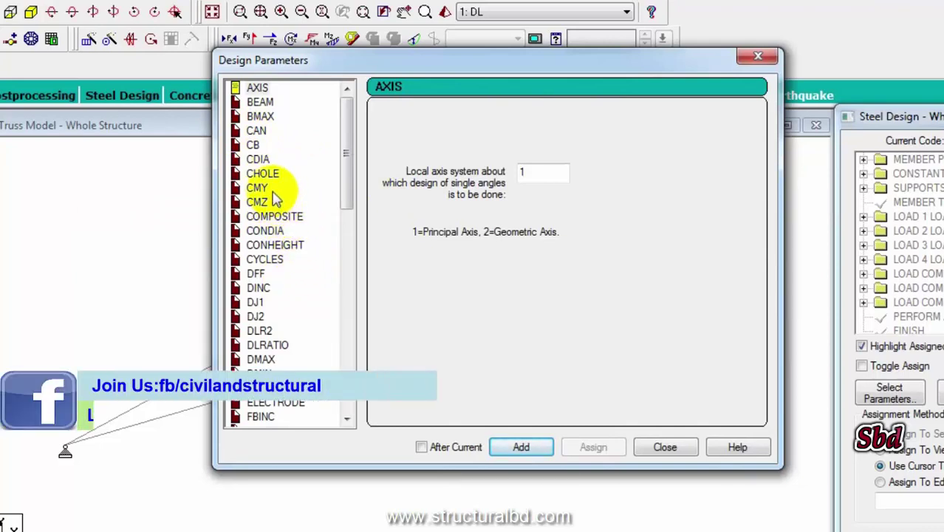
left_click_drag(347, 151, 346, 213)
left_click(258, 330)
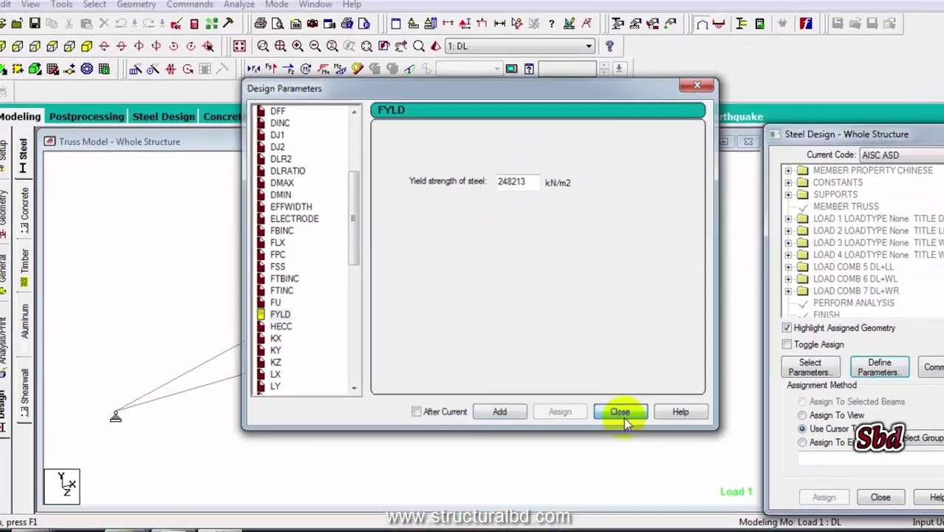
left_click(654, 437)
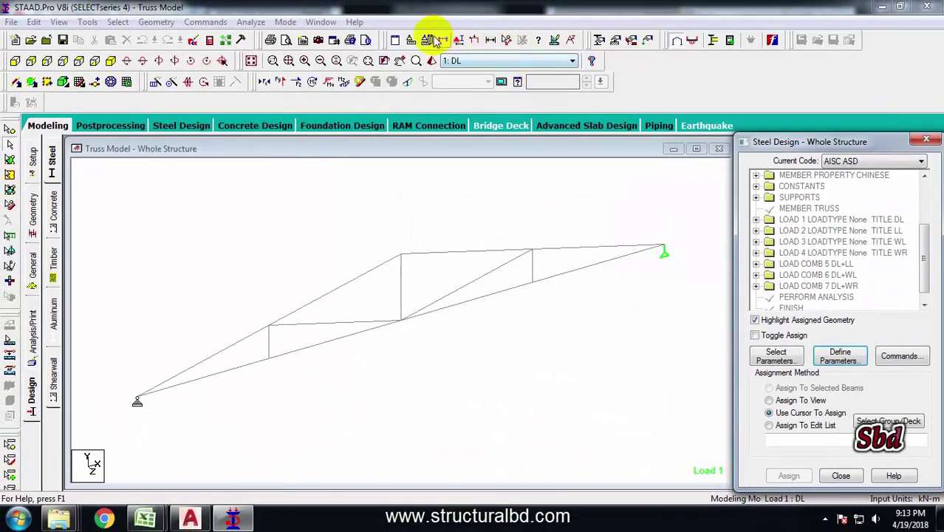
- Set the current input units to Inch for length and KiloPound for force
left_click(412, 41)
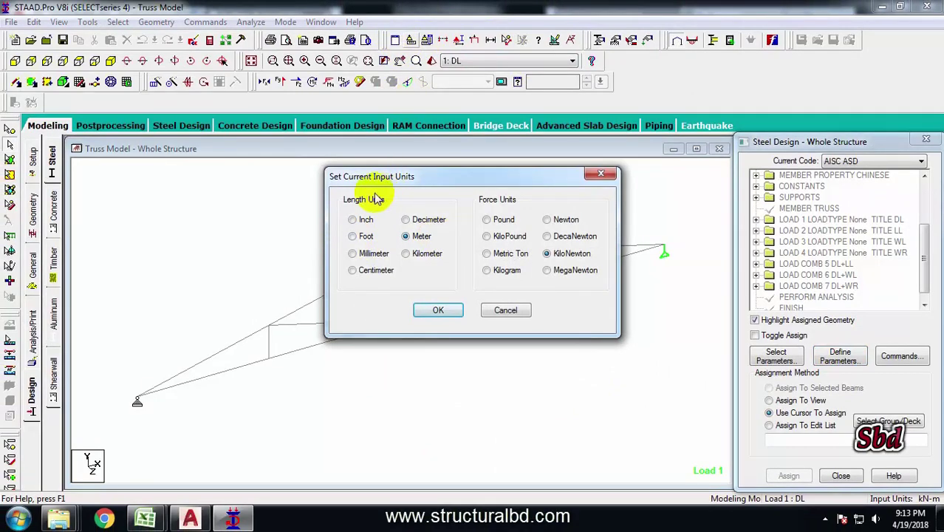
left_click(354, 220)
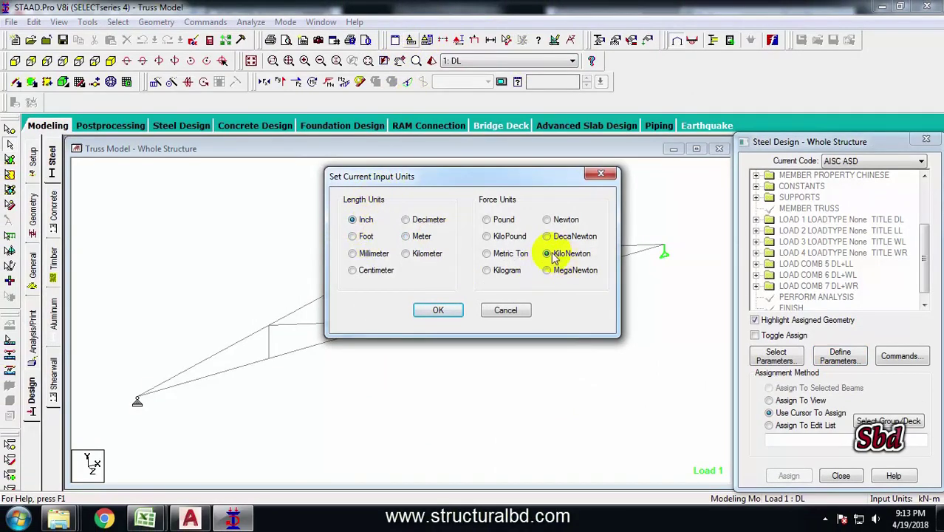
left_click(485, 236)
left_click(438, 310)
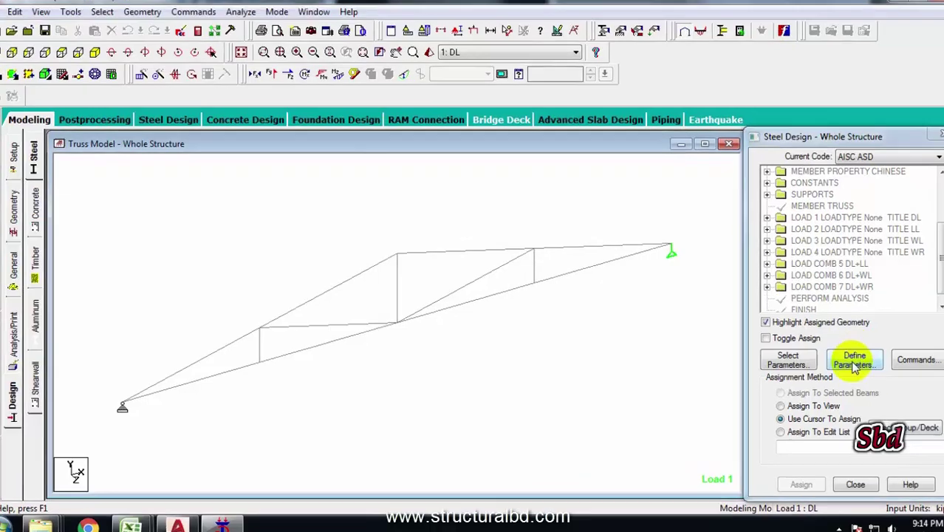
- Add the steel yield strength parameter FYLD with 36.0002 kip/in2 to the design parameters
left_click(854, 362)
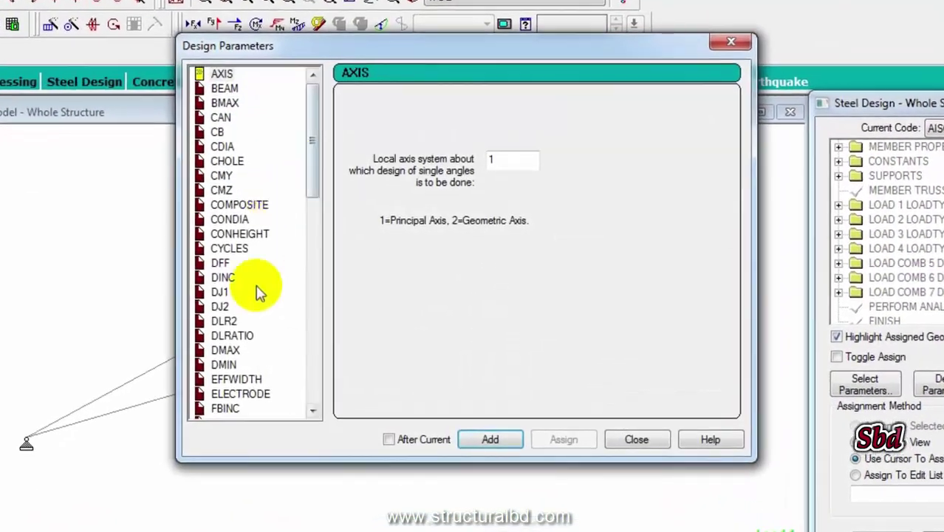
scroll(301, 279, "down", 2)
scroll(292, 266, "down", 1)
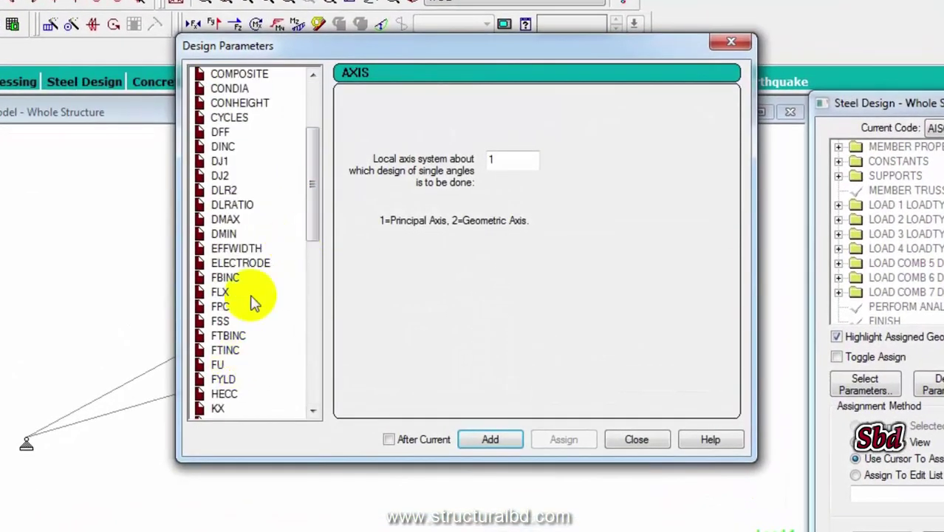
left_click(224, 379)
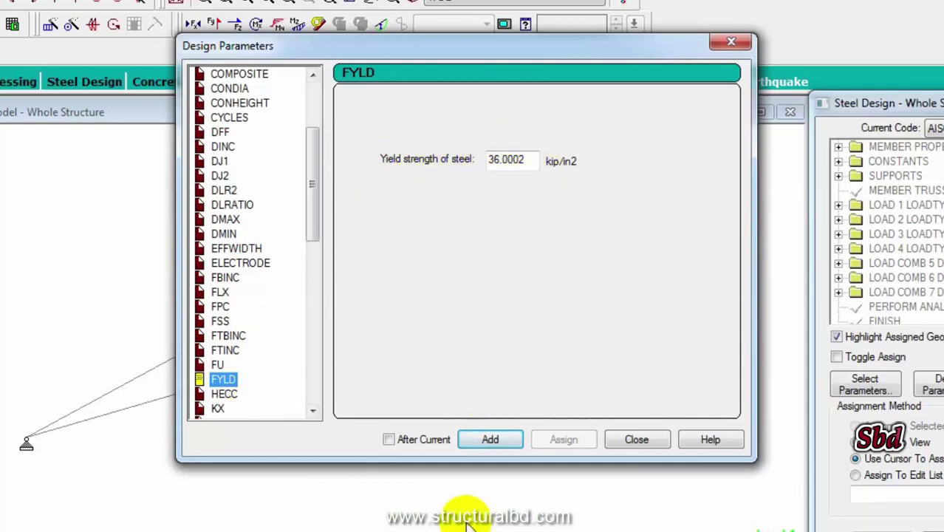
left_click(491, 439)
- Open the UNT design parameter for the unsupported length of the top flange and move the dialog clear of the truss
left_click_drag(312, 192, 222, 376)
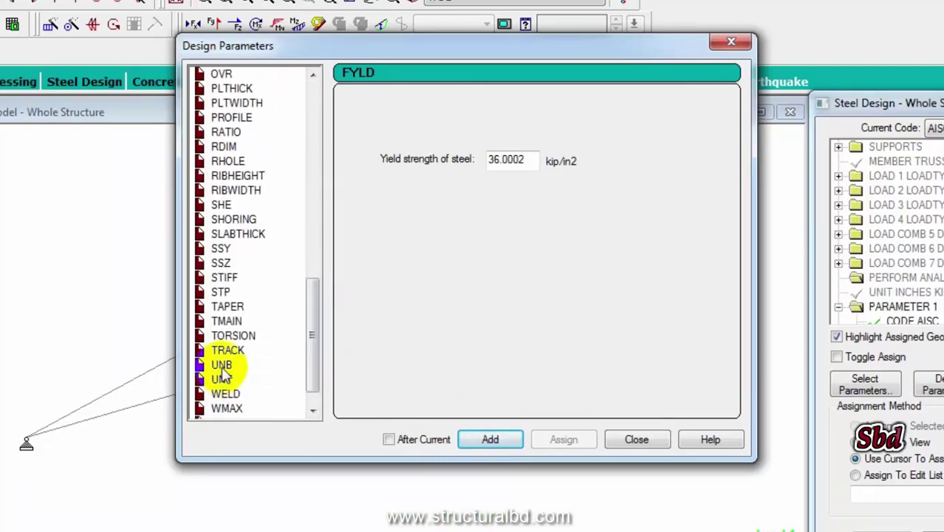
left_click(222, 379)
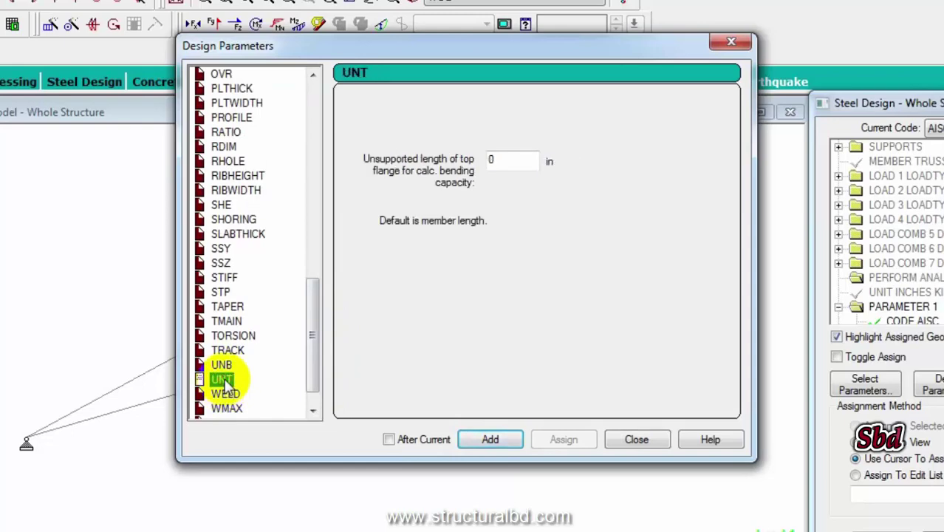
left_click_drag(460, 48, 750, 65)
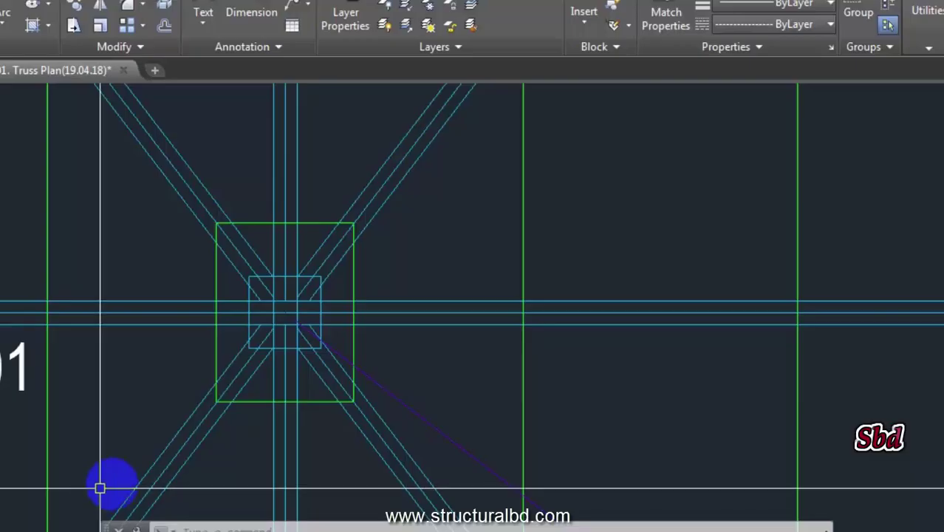
- Switch to the AutoCAD truss plan and examine the green rectangular framing lines crossing the trusses in the layout plan
scroll(348, 326, "down", 5)
left_click(326, 180)
scroll(264, 284, "down", 5)
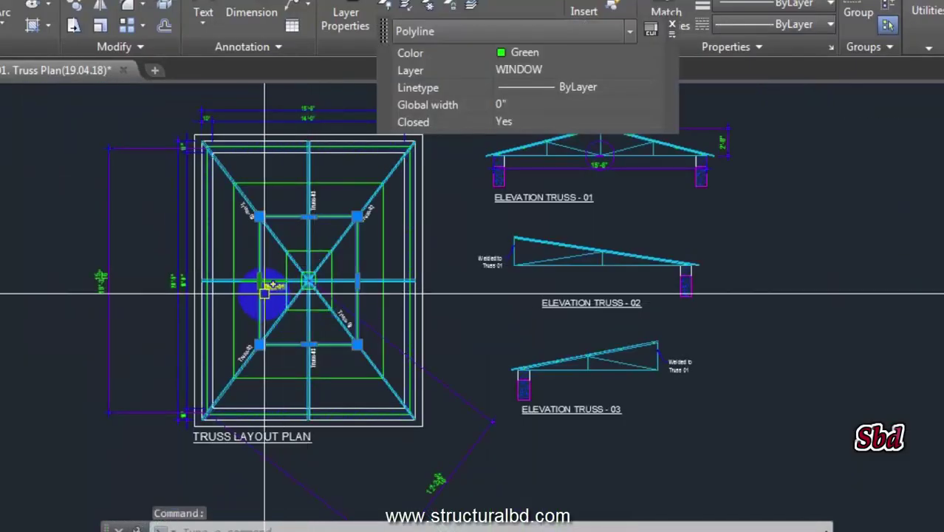
scroll(301, 190, "up", 6)
key("Escape")
key("Escape")
scroll(336, 169, "down", 5)
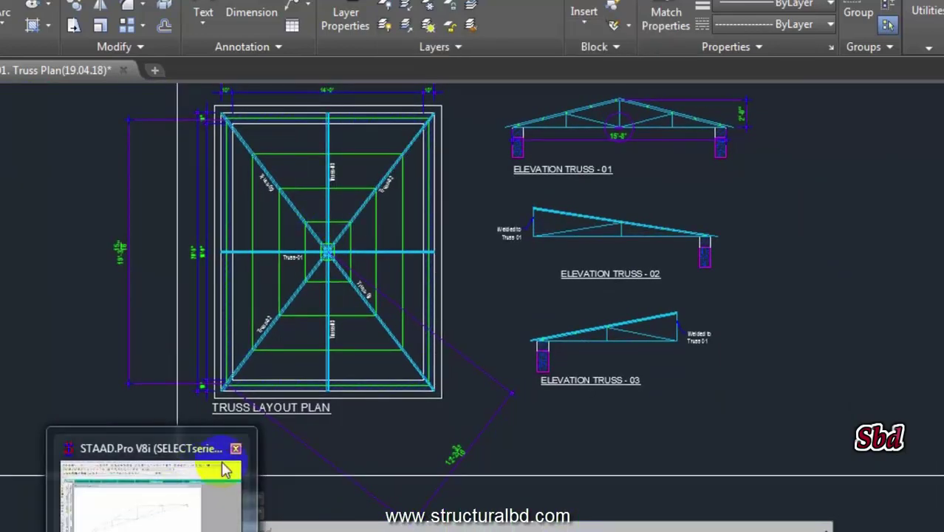
scroll(317, 204, "up", 3)
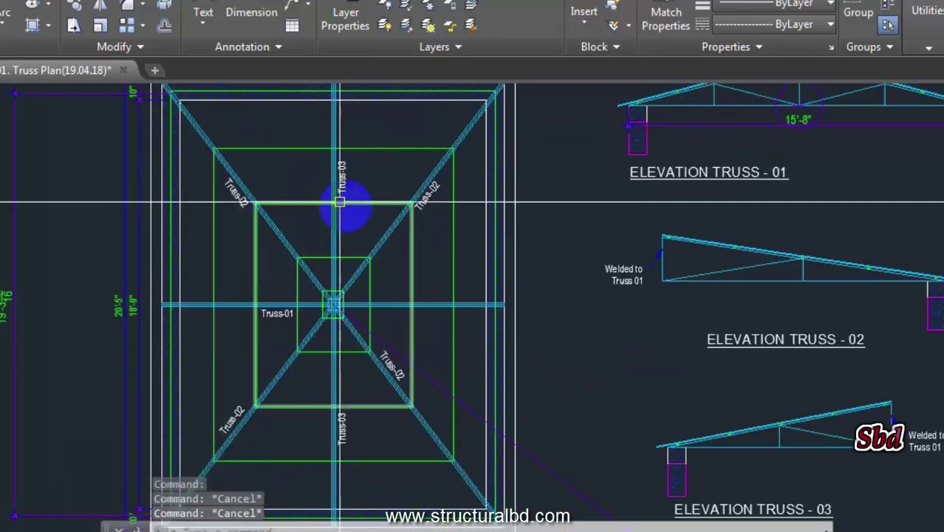
scroll(363, 205, "up", 2)
scroll(363, 204, "down", 2)
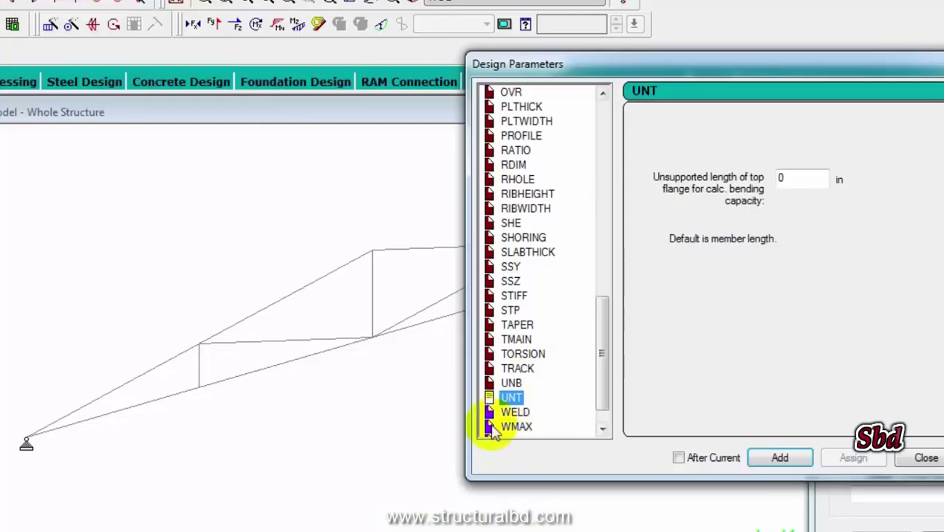
- Back in STAAD.Pro, set the UNT unsupported length to 24 in, add the parameter and close the design parameters
left_click(783, 176)
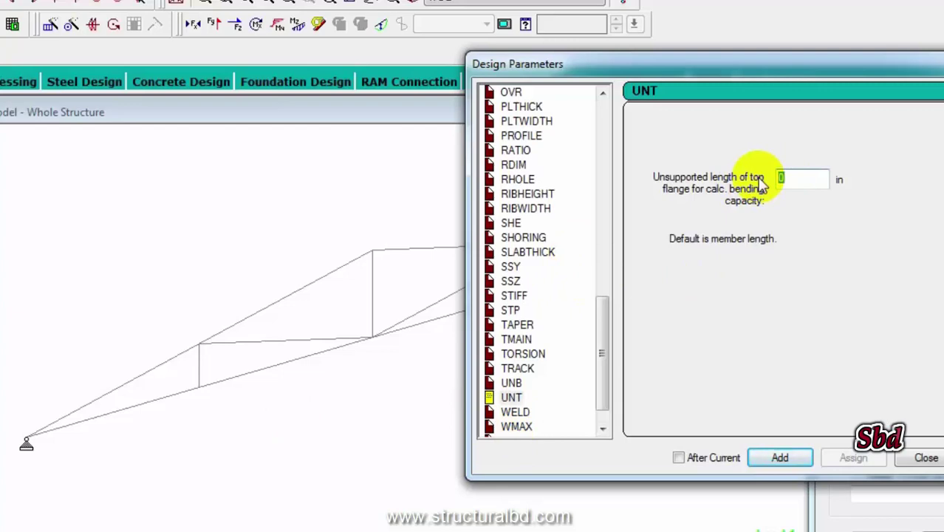
type("24")
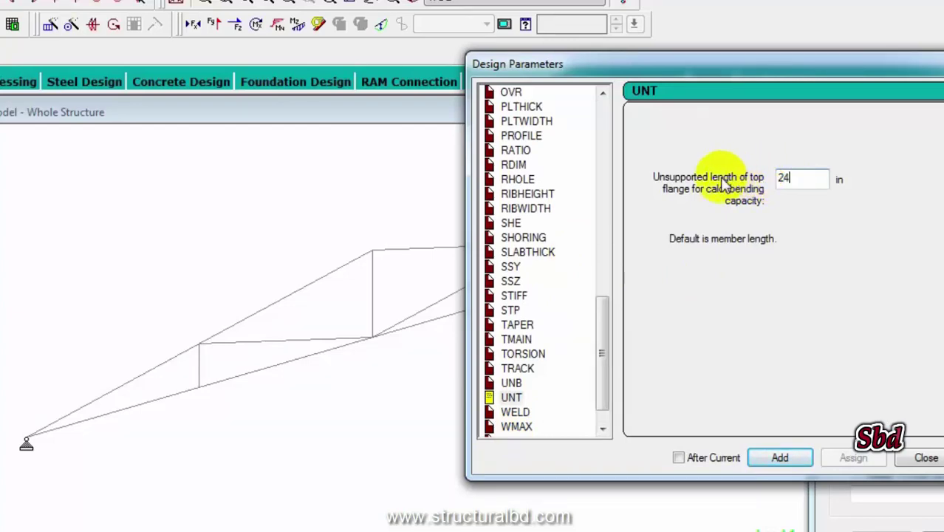
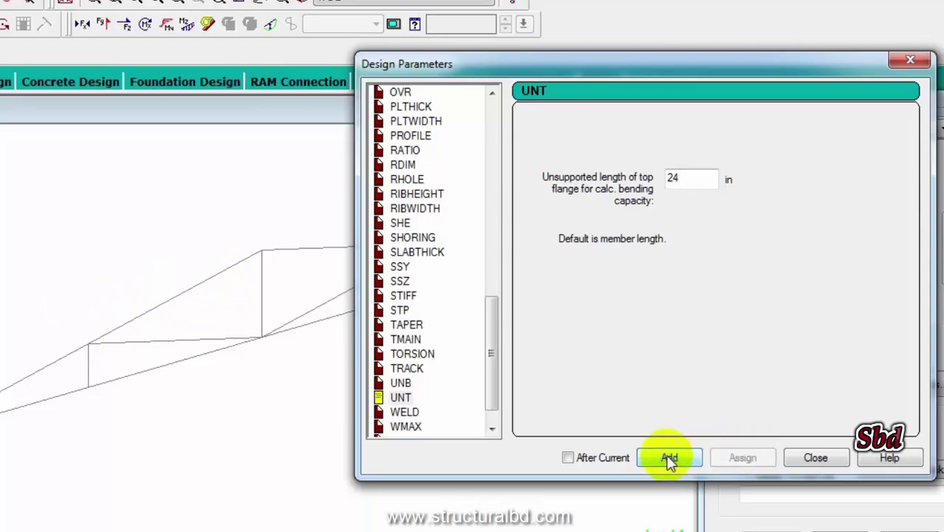
scroll(443, 311, "down", 1)
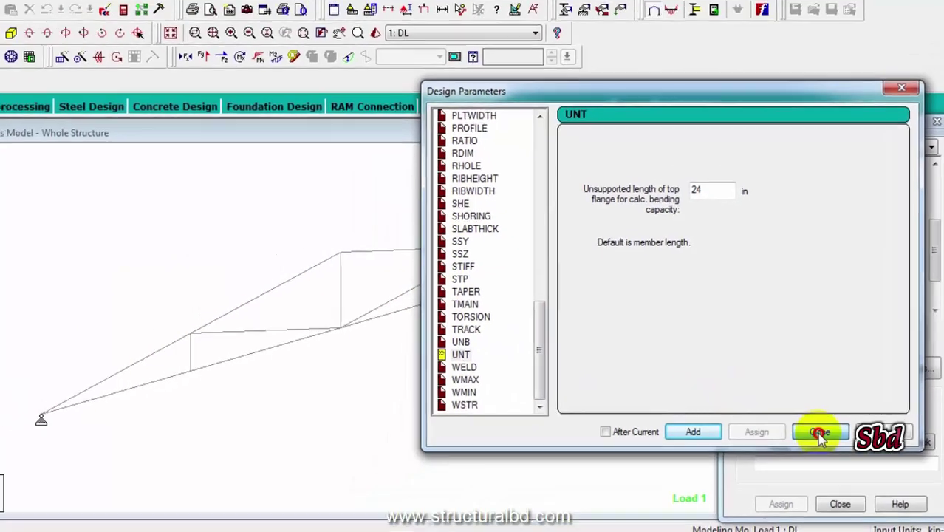
left_click(815, 457)
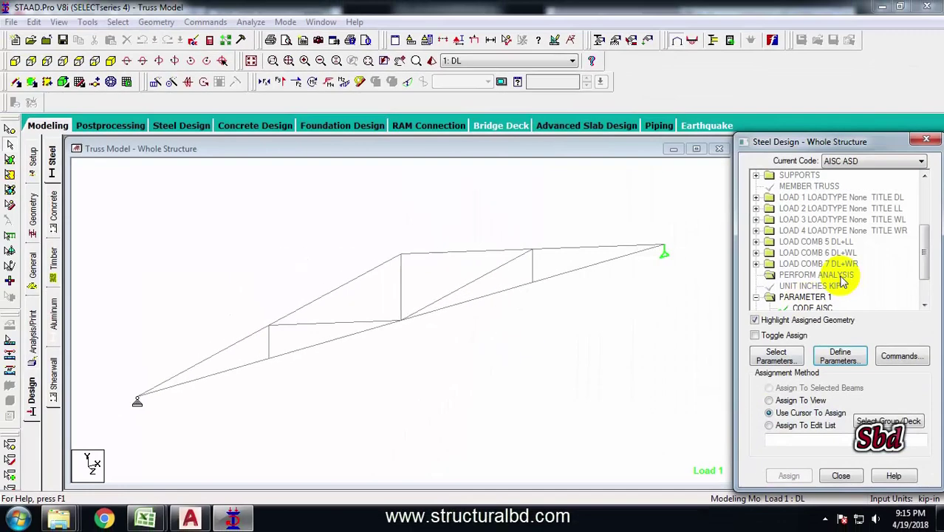
- Assign the FYLD 36.0002 parameter to all truss members in the view, accepting the auto save
scroll(850, 284, "down", 2)
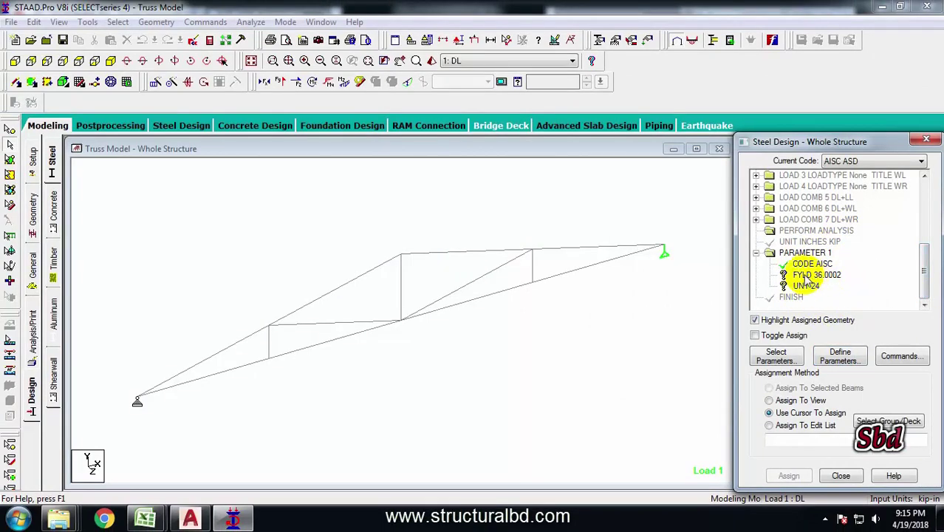
left_click(813, 275)
key("Delete")
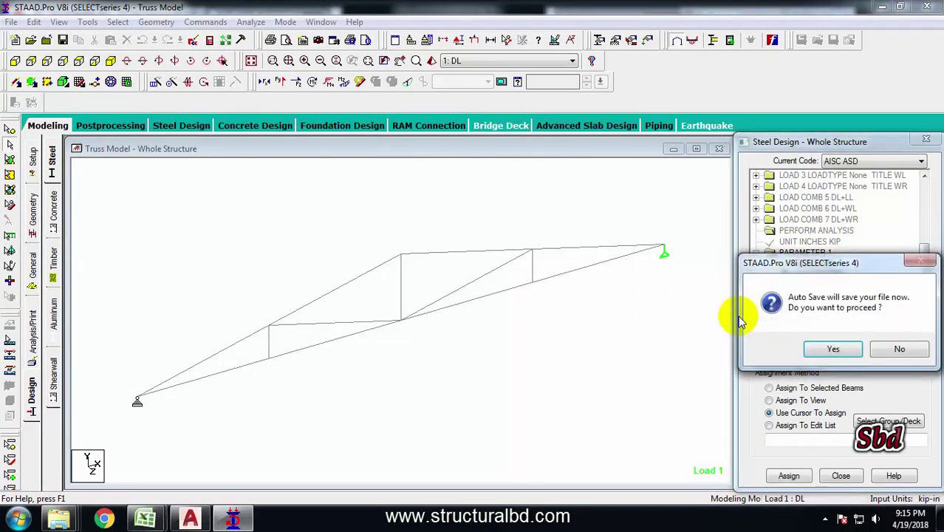
left_click(835, 348)
left_click(771, 401)
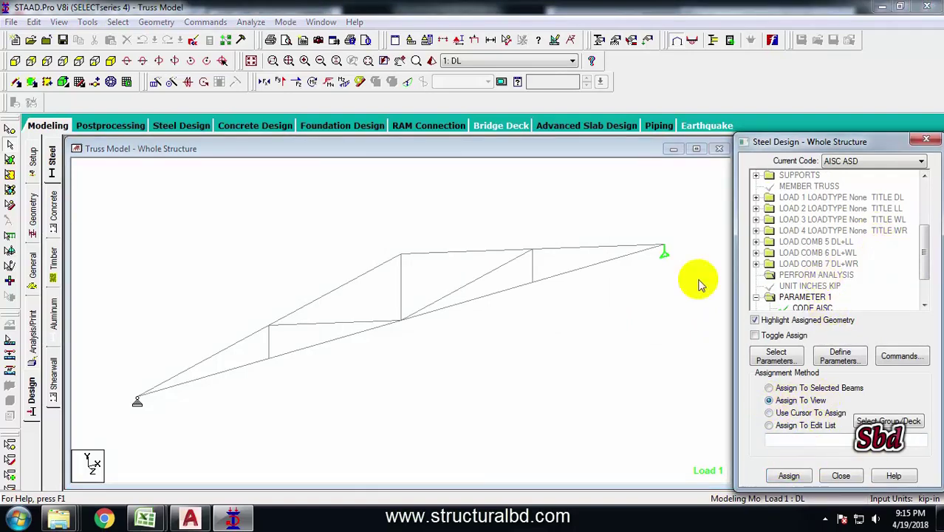
scroll(924, 260, "down", 2)
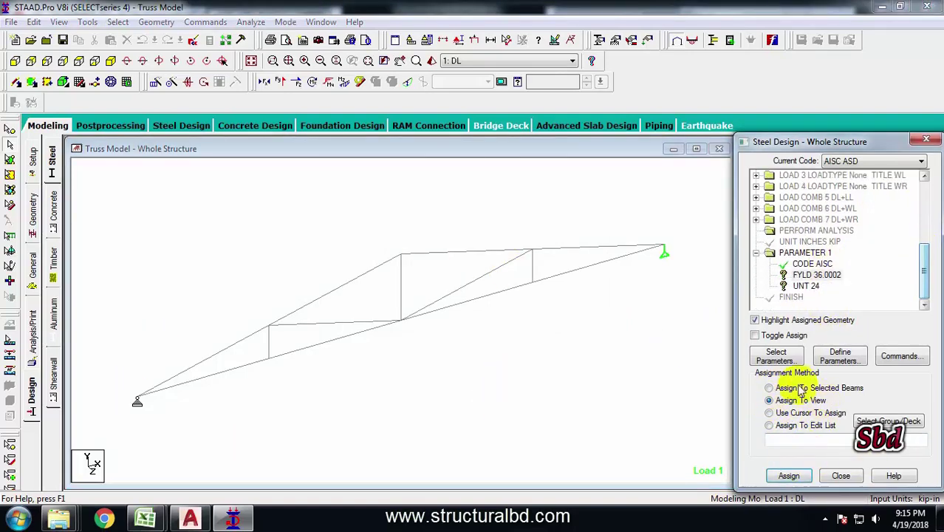
left_click(789, 476)
left_click(837, 350)
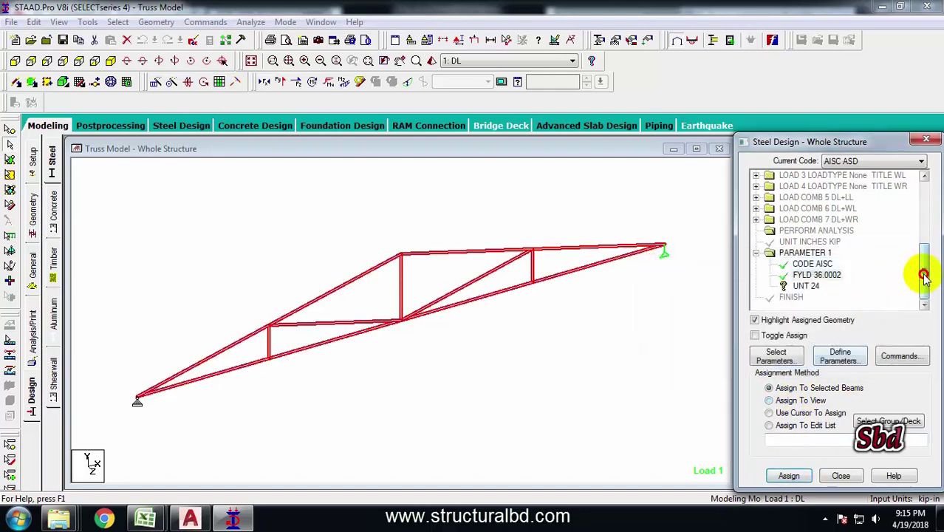
- Assign the UNT 24 parameter to the four top chord members of the truss, accepting the assignment
left_click(804, 287)
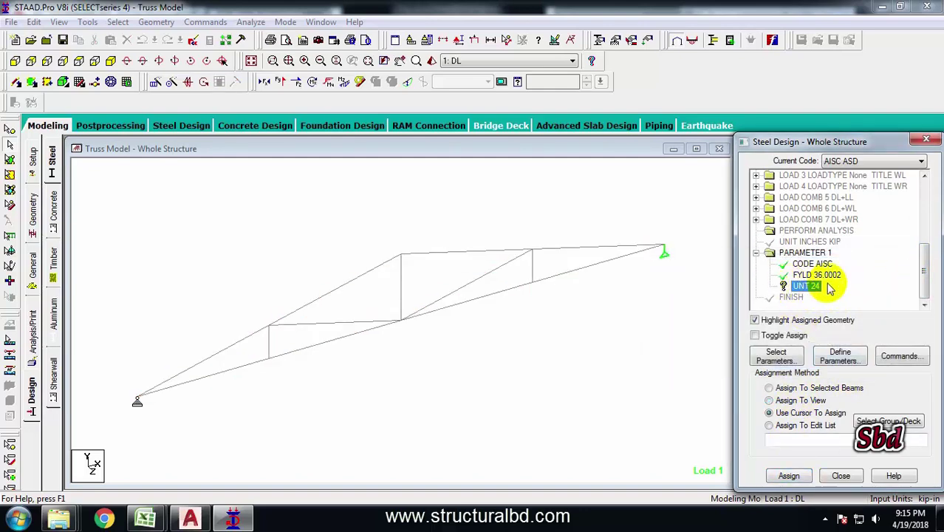
left_click(350, 279)
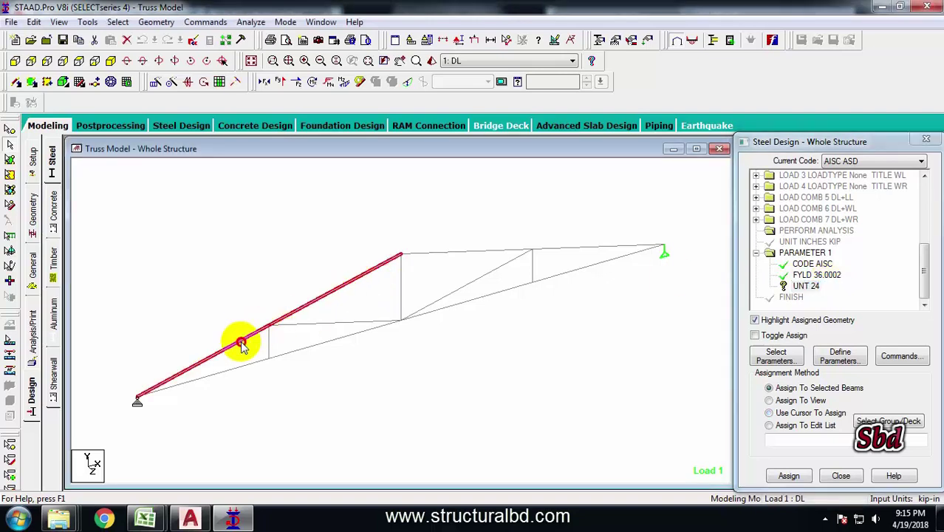
left_click(455, 251)
left_click(584, 248)
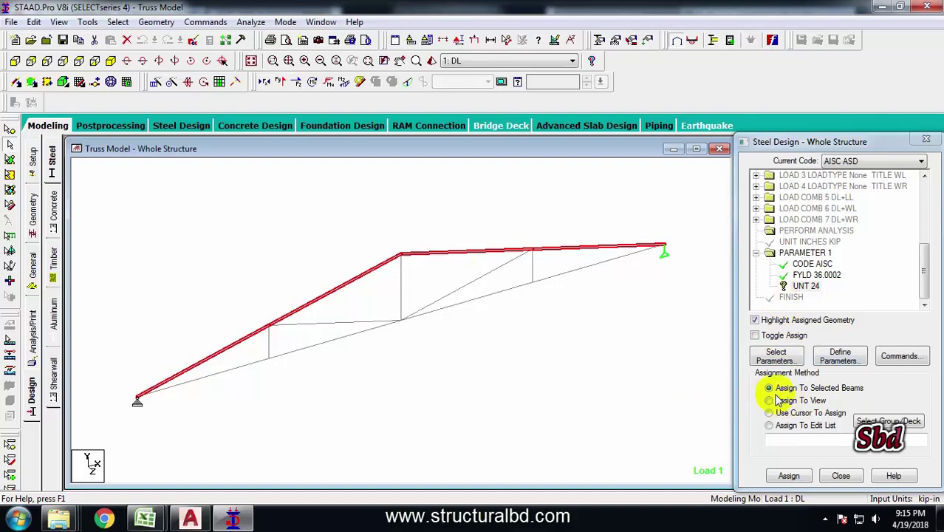
left_click(788, 476)
left_click(783, 352)
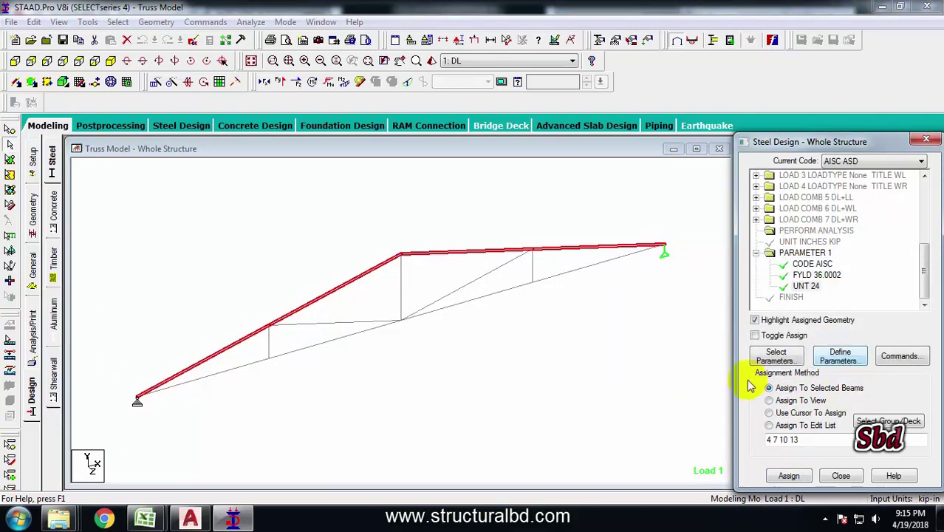
- Add the CHECK CODE and TAKE OFF design commands to the steel design and close the command dialog
left_click(901, 357)
left_click_drag(610, 185, 449, 186)
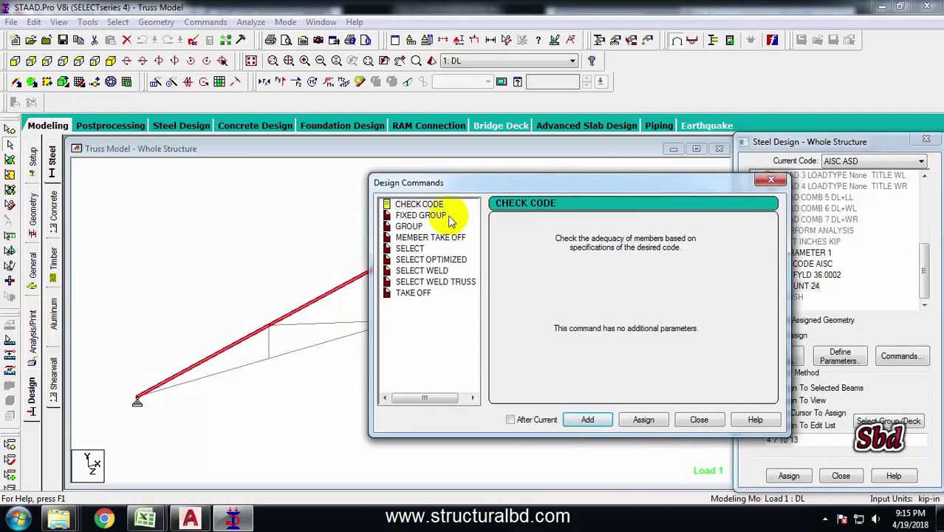
left_click(592, 418)
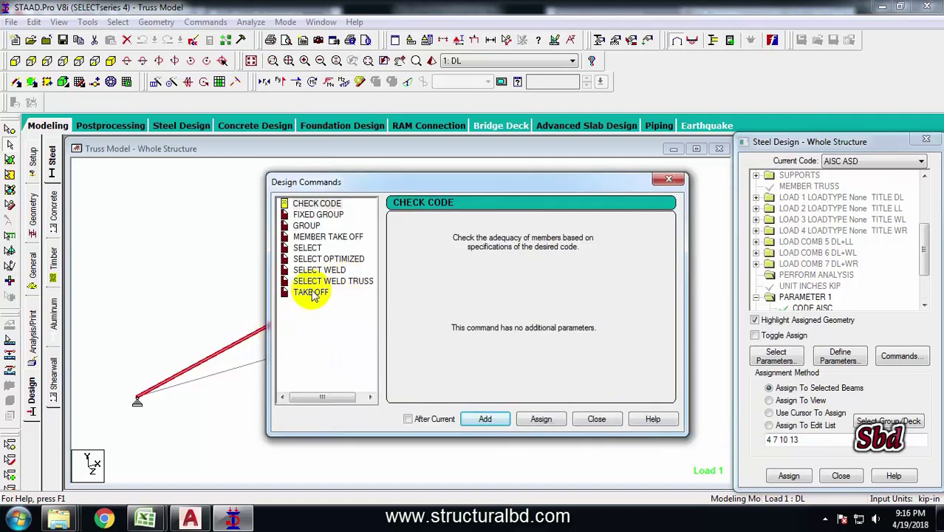
left_click(307, 292)
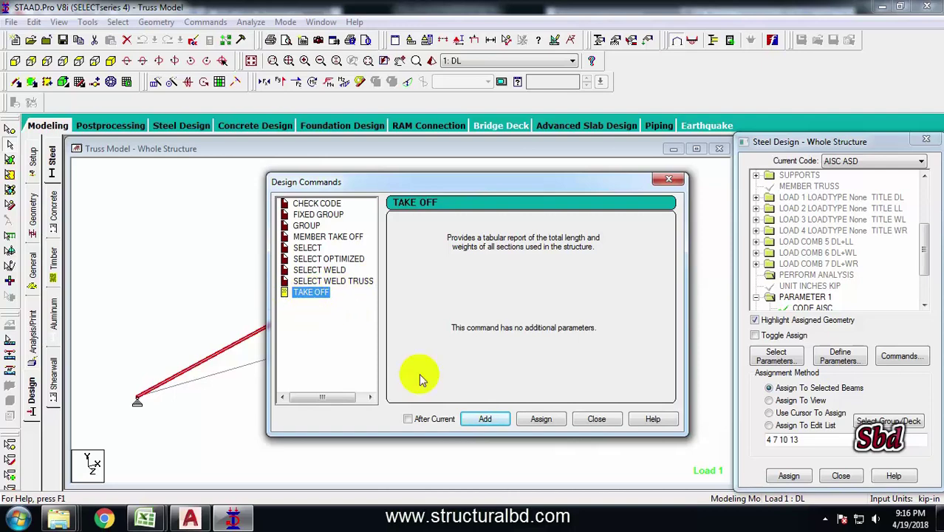
left_click(488, 419)
left_click(598, 419)
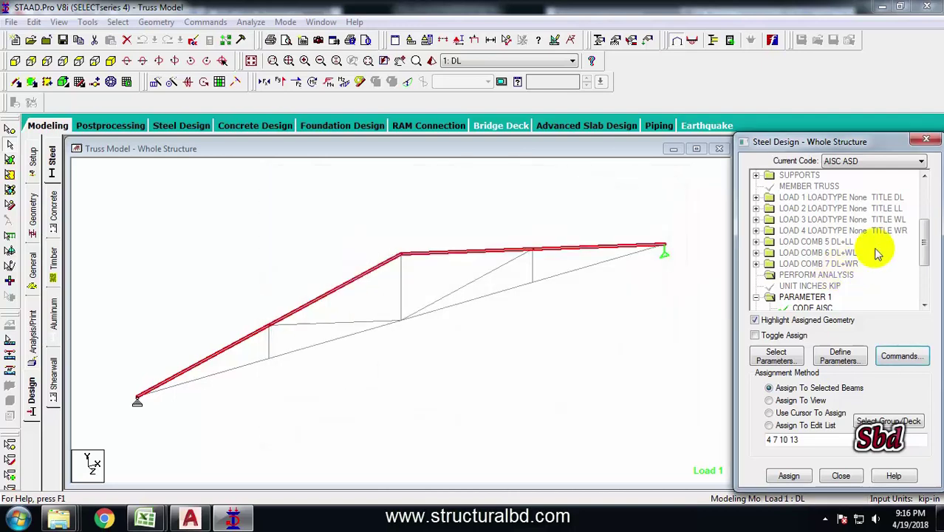
- Assign the CHECK CODE command to all truss members in the view, accepting the assignment
left_click_drag(923, 240, 921, 259)
left_click(803, 286)
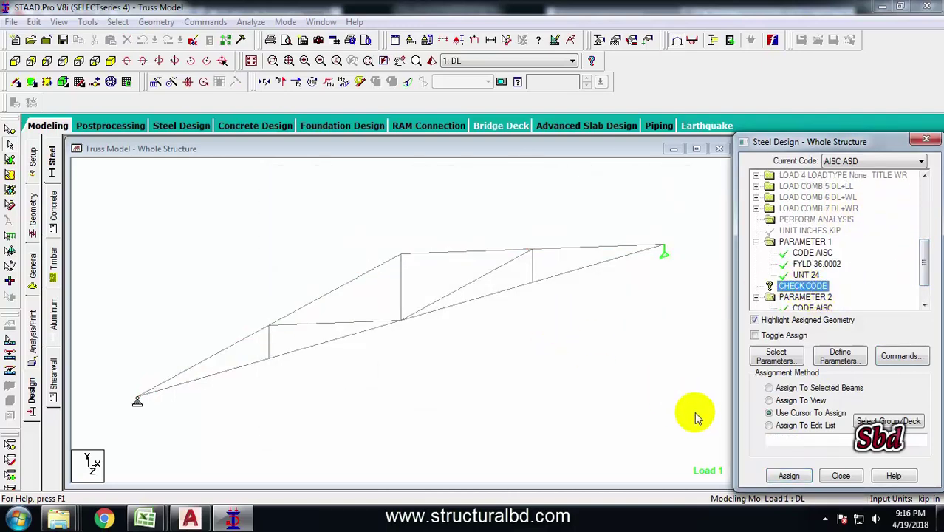
left_click(782, 400)
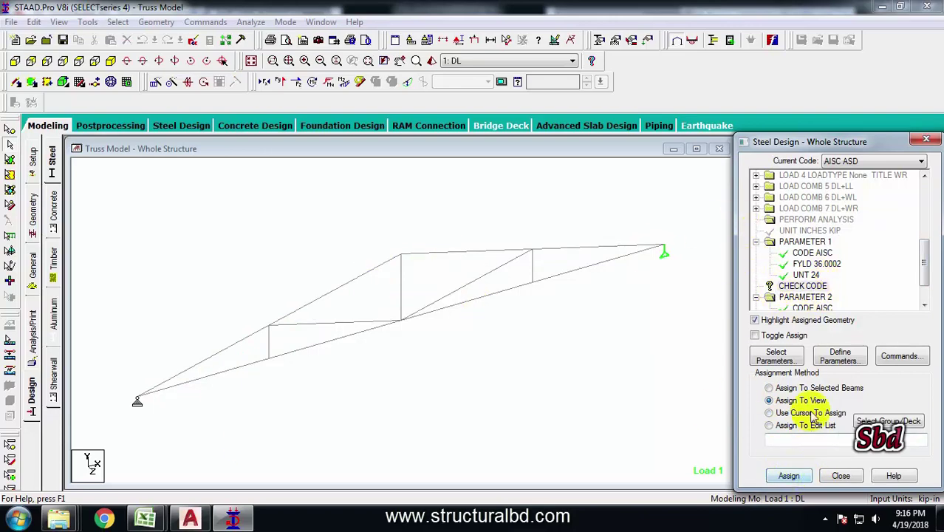
left_click(789, 476)
left_click(837, 345)
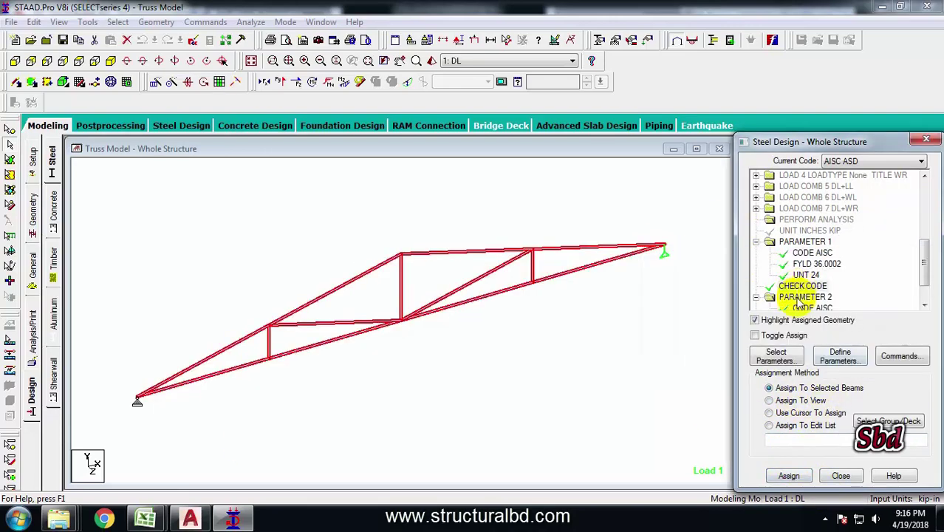
- Assign the STEEL TAKE OFF command to all truss members in the view, accepting the assignment
scroll(812, 311, "down", 1)
left_click(800, 287)
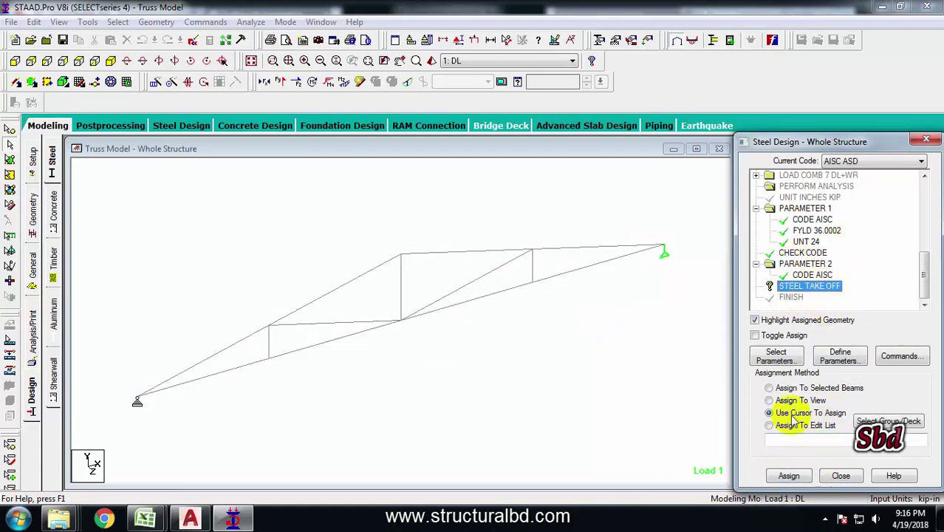
left_click(771, 400)
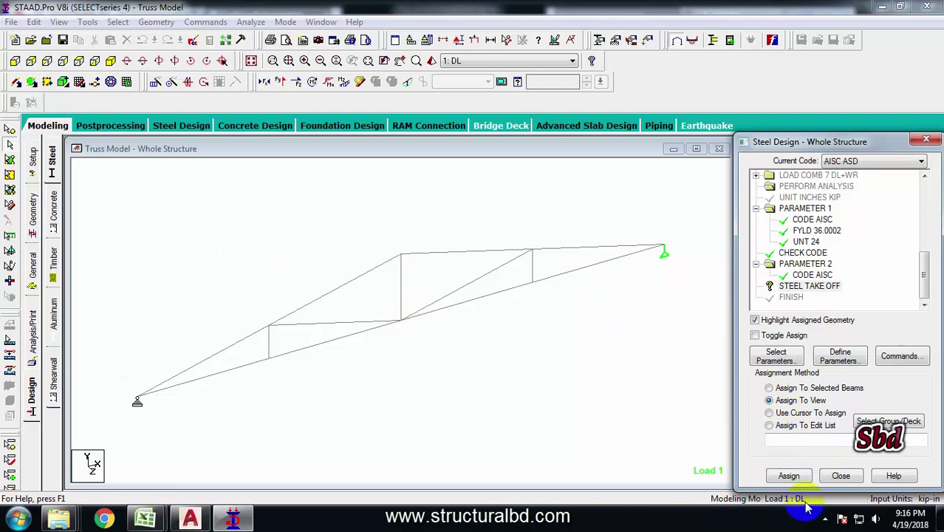
left_click(789, 477)
left_click(838, 347)
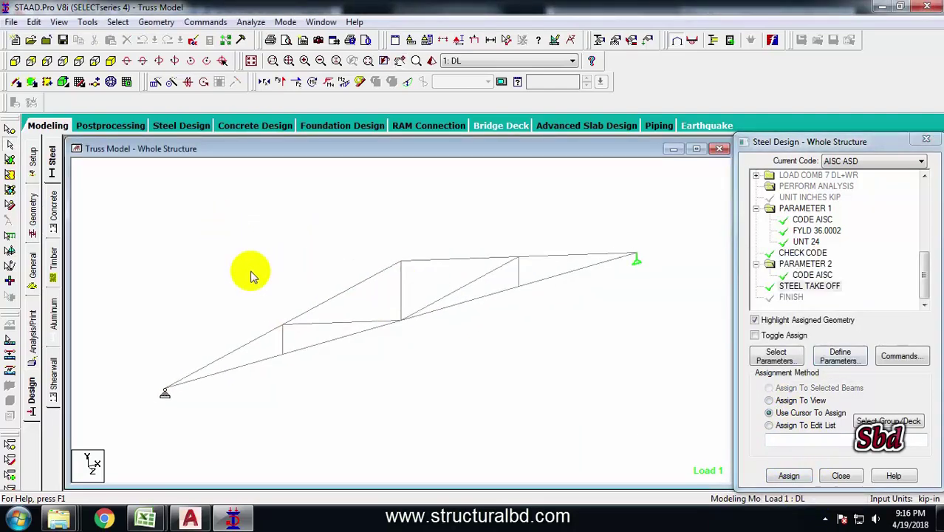
- Save the modified structure and run the analysis and steel design, staying in modeling mode when it finishes
left_click(252, 23)
left_click(273, 40)
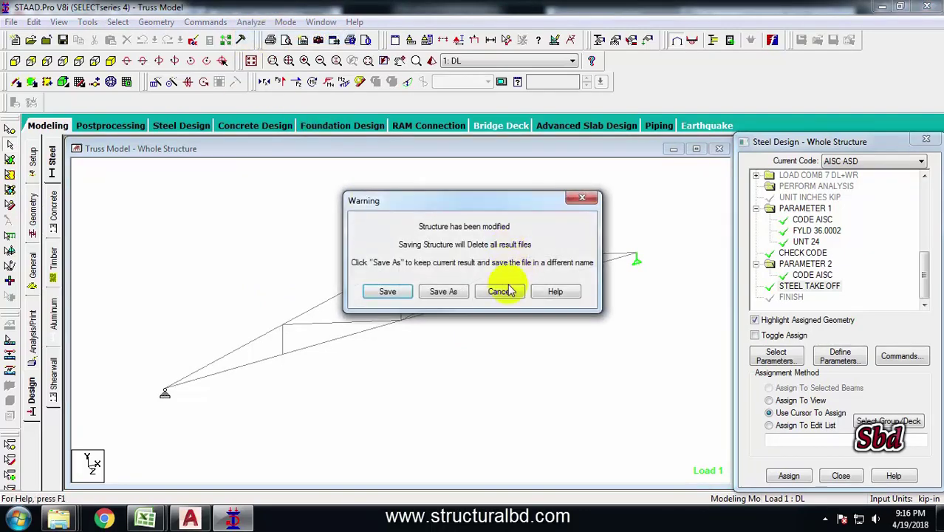
left_click(389, 291)
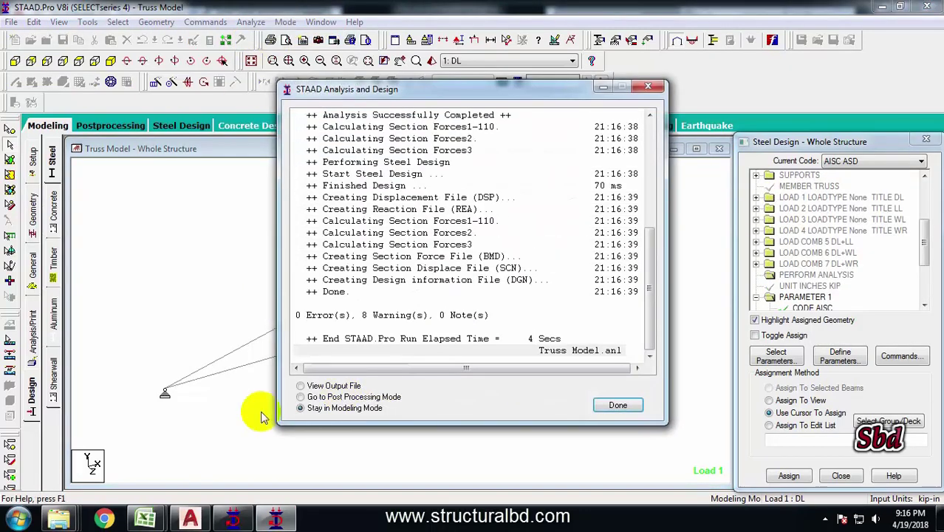
left_click(611, 409)
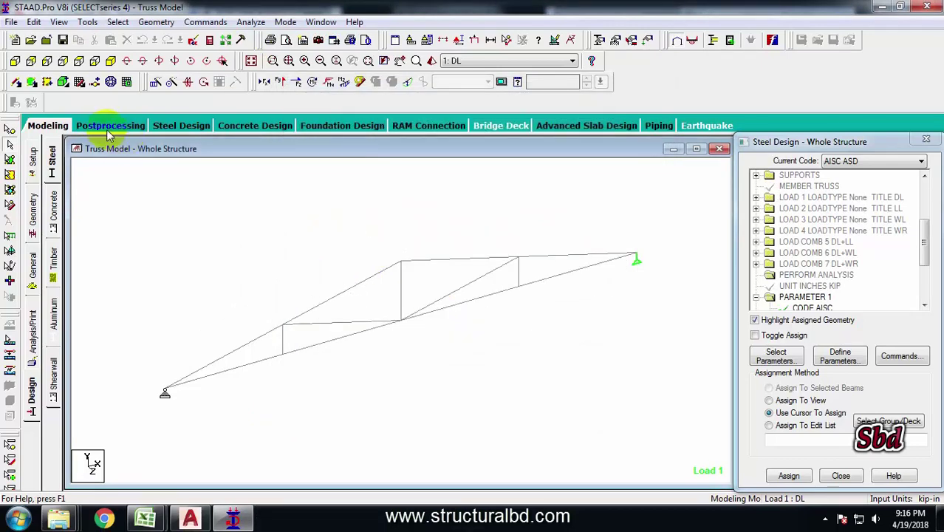
- Open the postprocessing results and display the beam unity check with the design ratios of the truss members
left_click(109, 127)
left_click(495, 365)
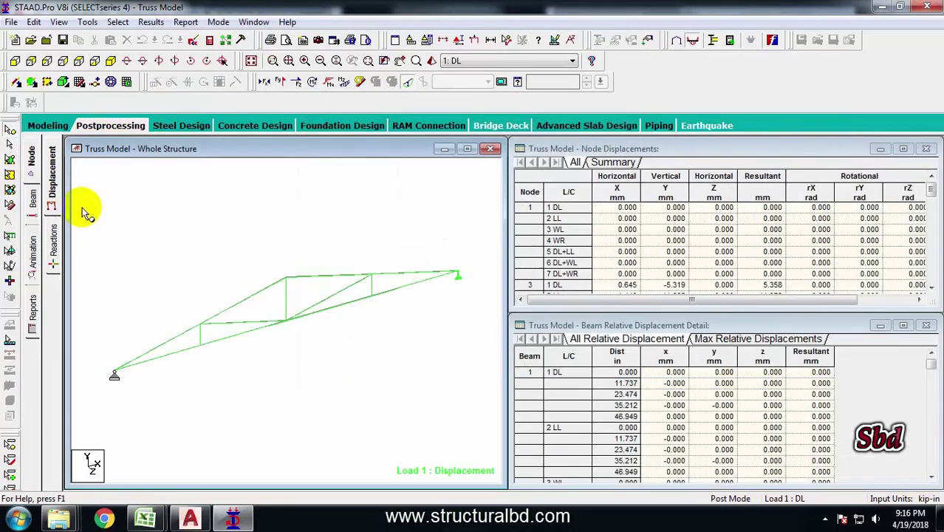
left_click(32, 199)
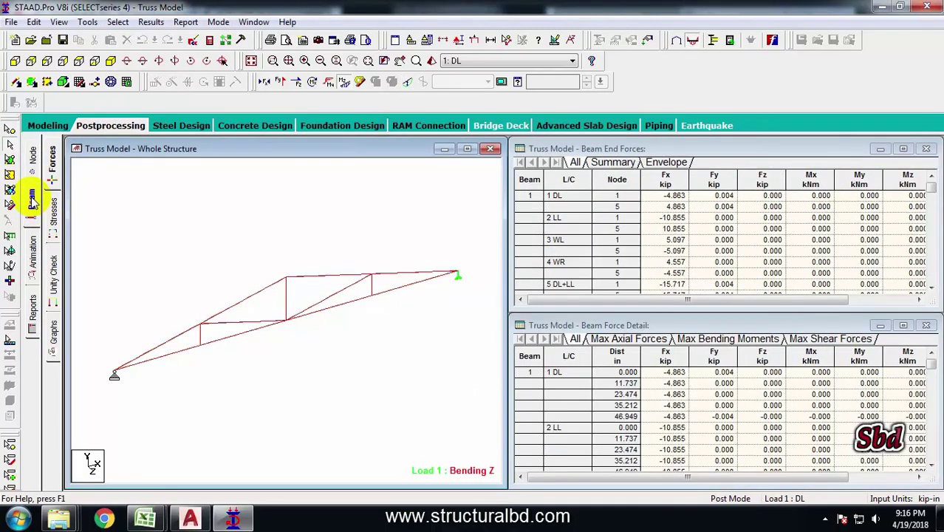
left_click(53, 275)
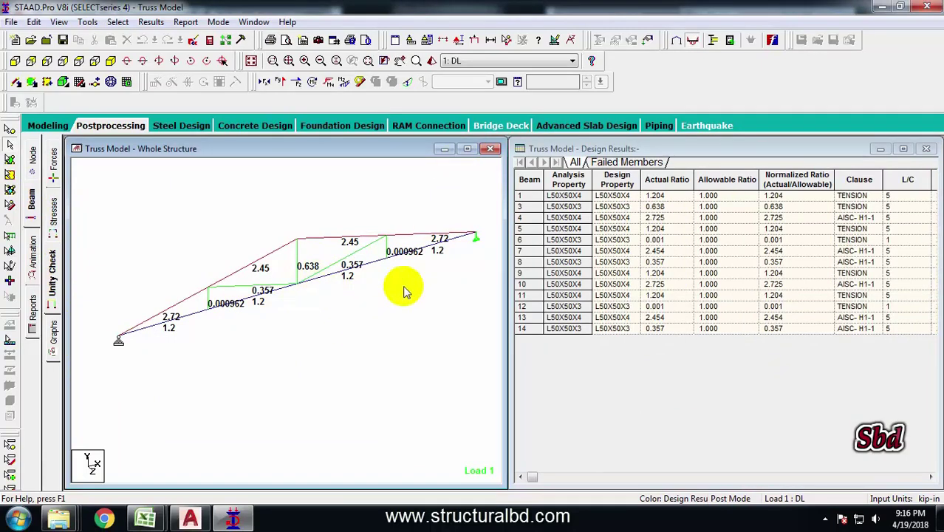
- Examine the unity check ratios of the top chord, bottom chord and web members against the design results table
scroll(288, 299, "up", 2)
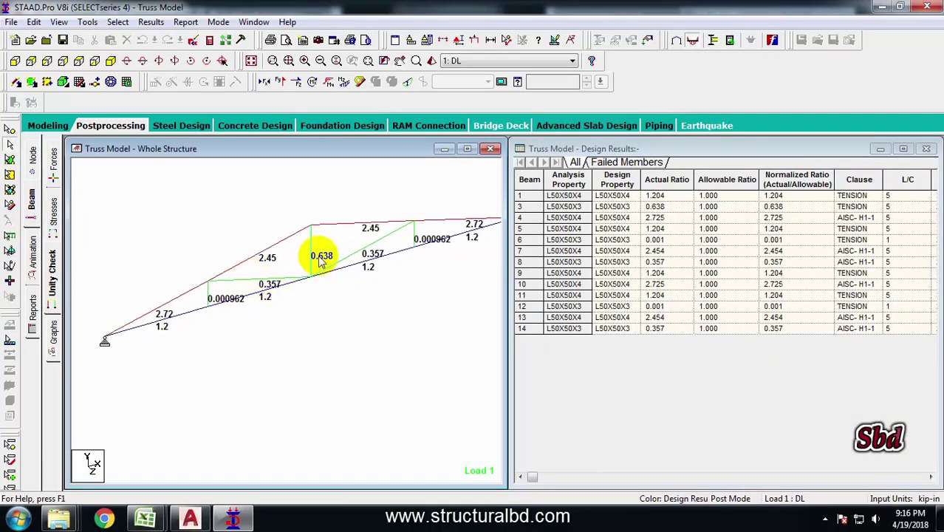
scroll(314, 267, "up", 3)
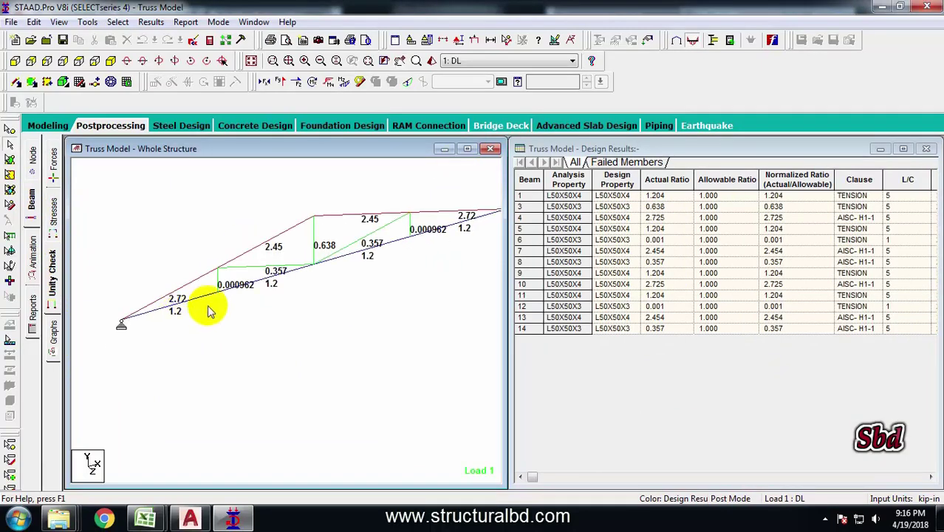
scroll(354, 219, "up", 3)
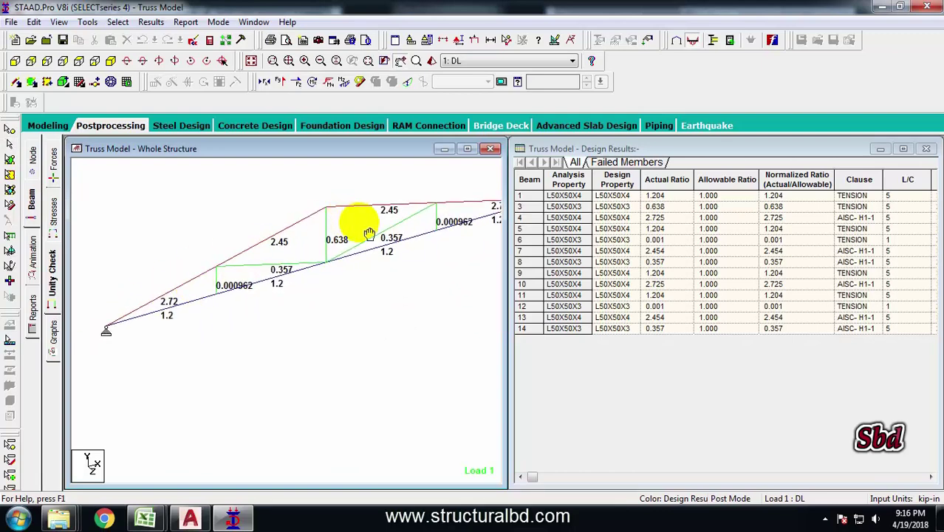
scroll(331, 211, "down", 2)
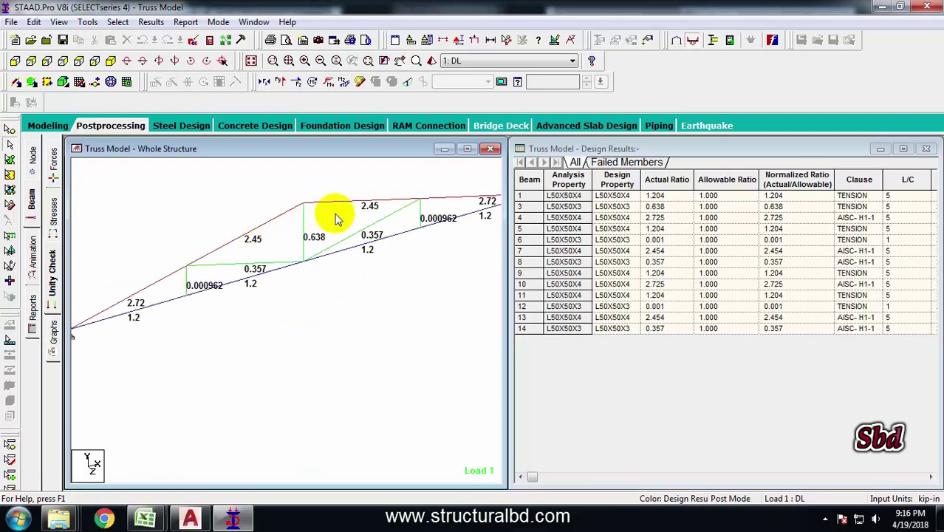
left_click(336, 205)
left_click(270, 219)
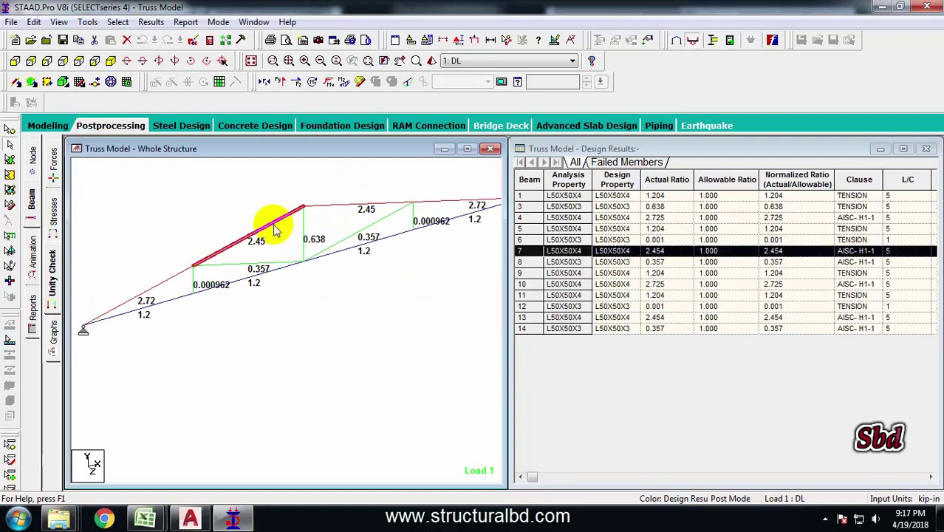
scroll(249, 295, "down", 1)
left_click(244, 275)
scroll(392, 273, "down", 1)
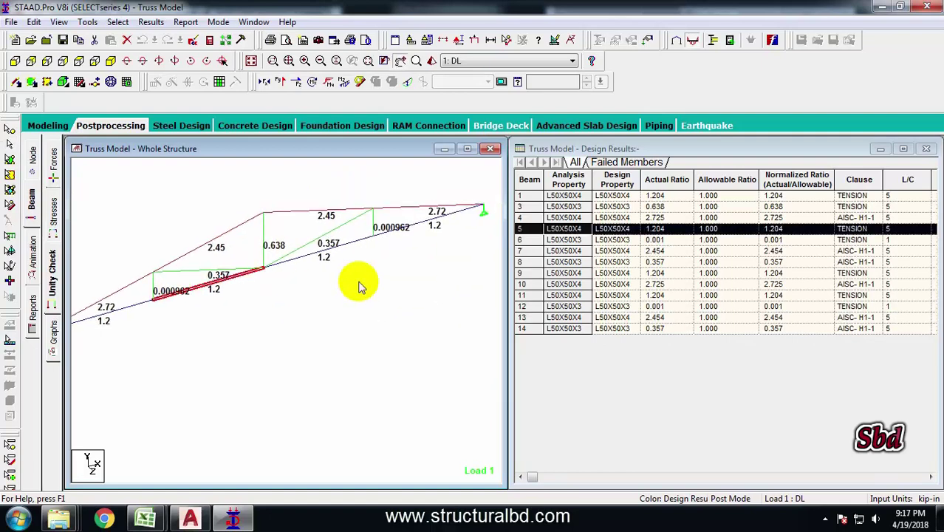
left_click(390, 227)
scroll(340, 262, "up", 1)
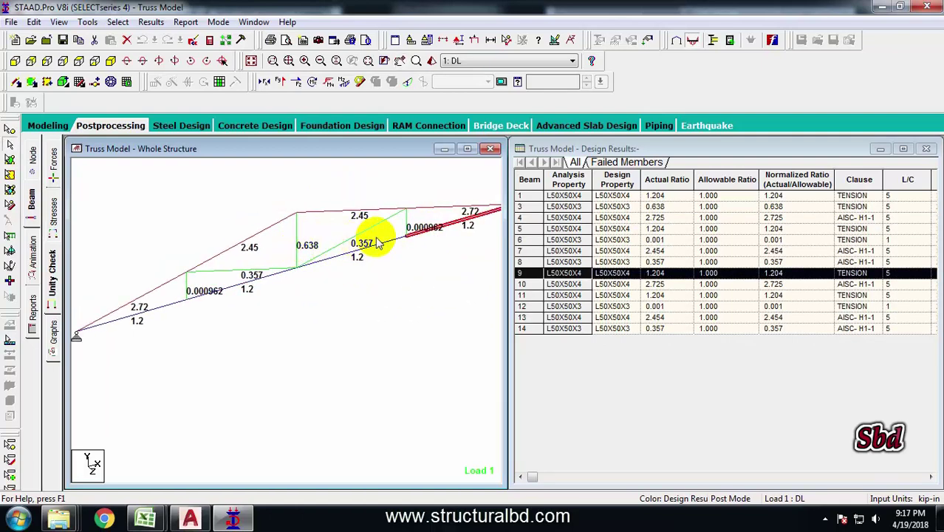
scroll(306, 285, "down", 1)
scroll(303, 281, "down", 1)
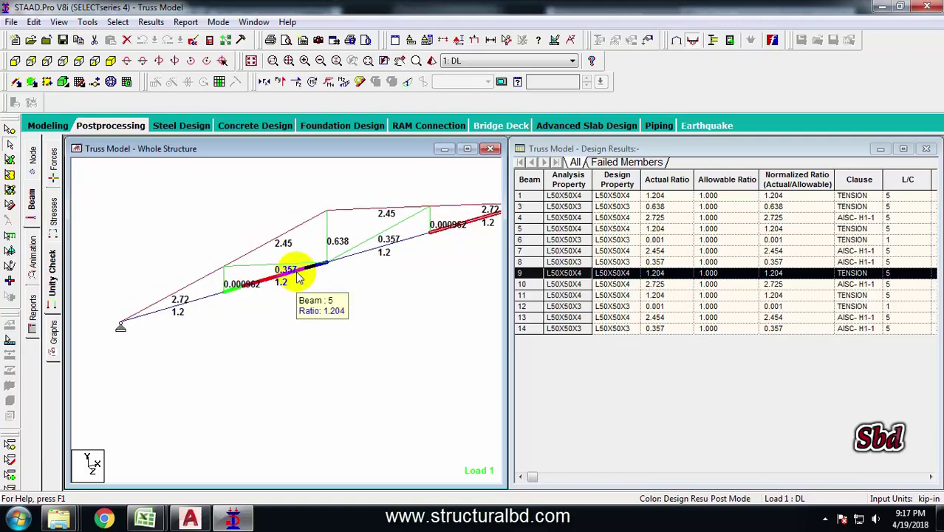
scroll(295, 283, "down", 1)
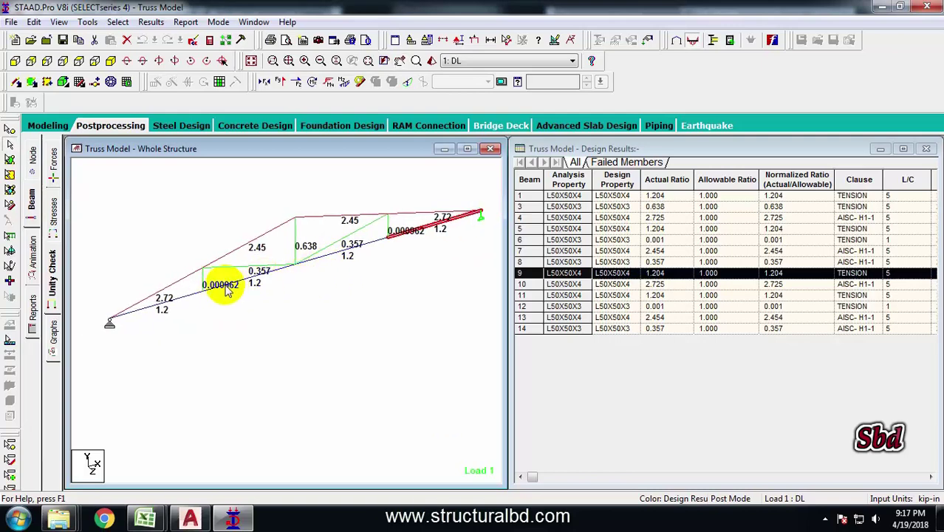
left_click(226, 290)
- Return to the model's section properties and change the chord members' L50X50X4 section to L50X50X5, allowing the old result files to be deleted
left_click(48, 127)
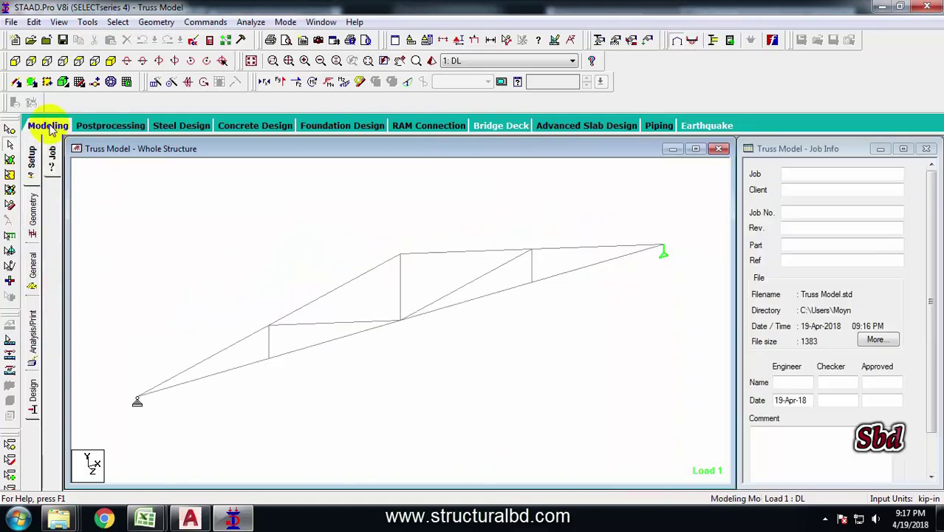
left_click(33, 266)
left_click(756, 256)
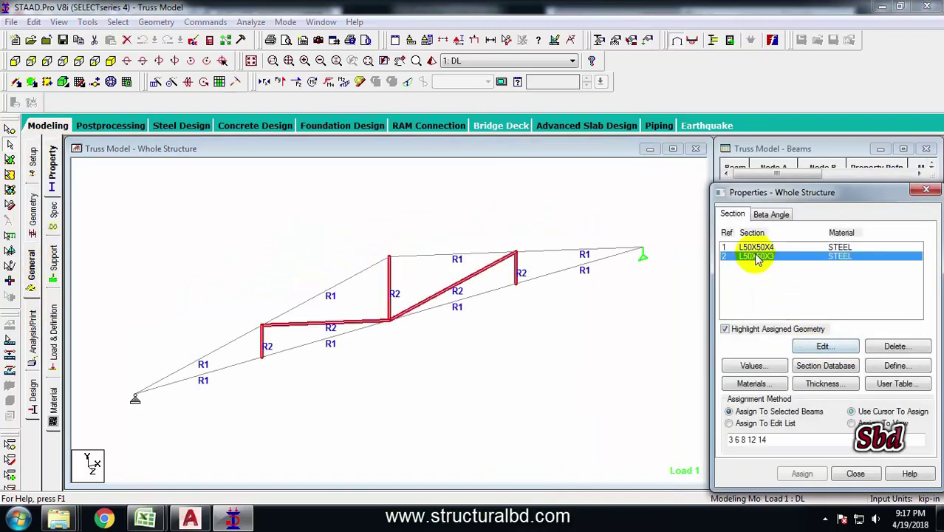
left_click(756, 246)
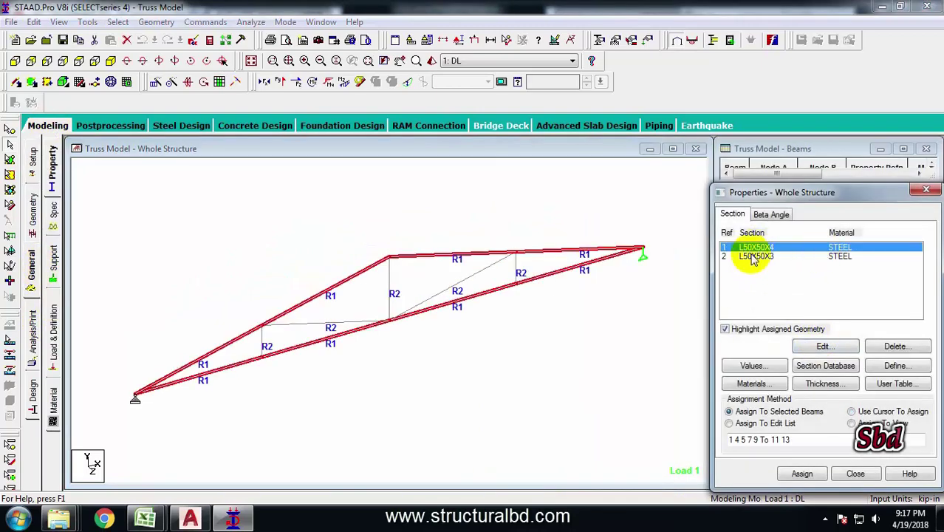
double_click(753, 248)
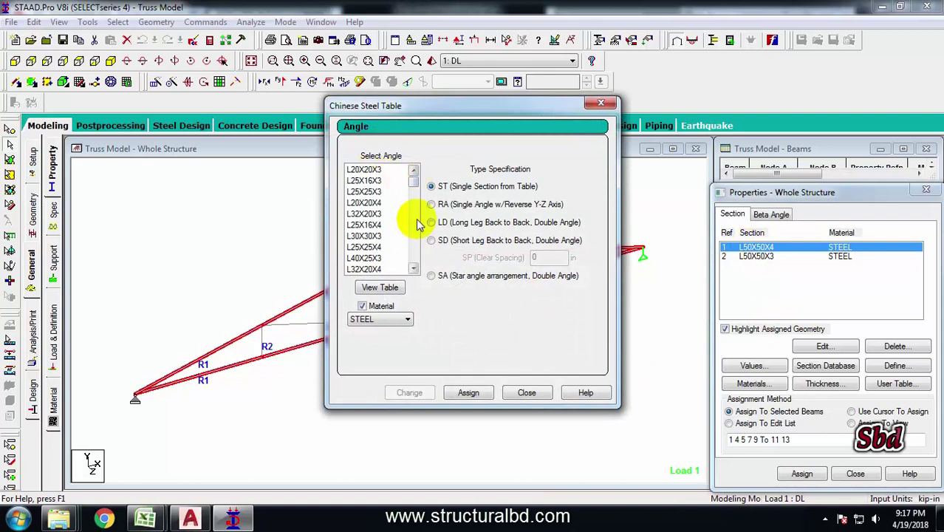
left_click(414, 184)
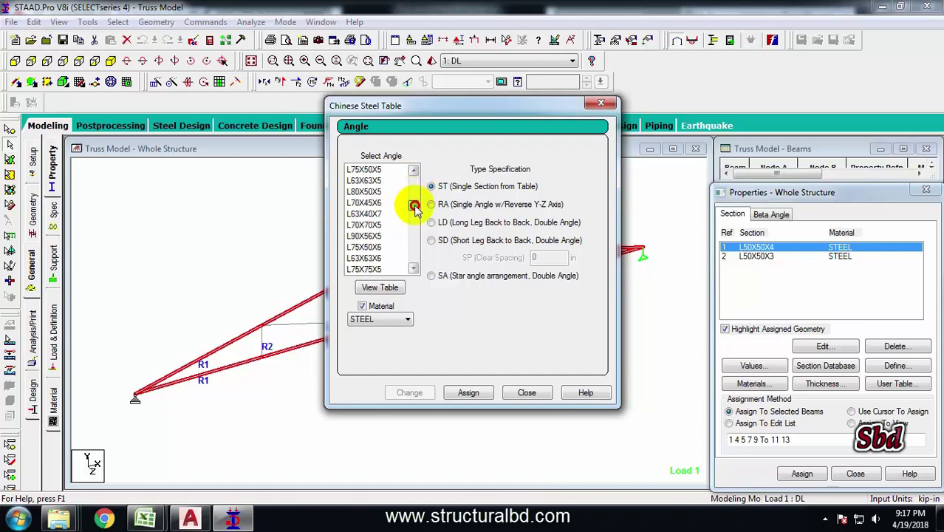
left_click(396, 231)
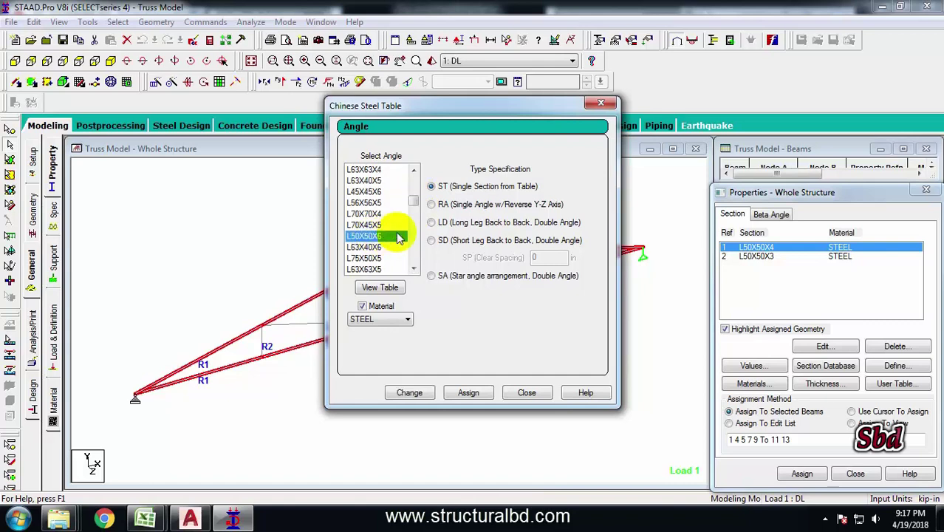
left_click(414, 170)
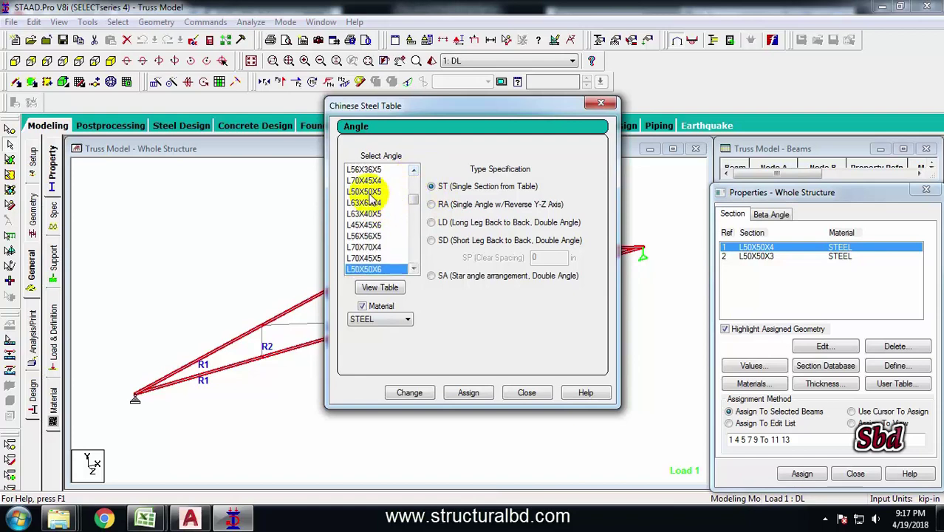
left_click(369, 193)
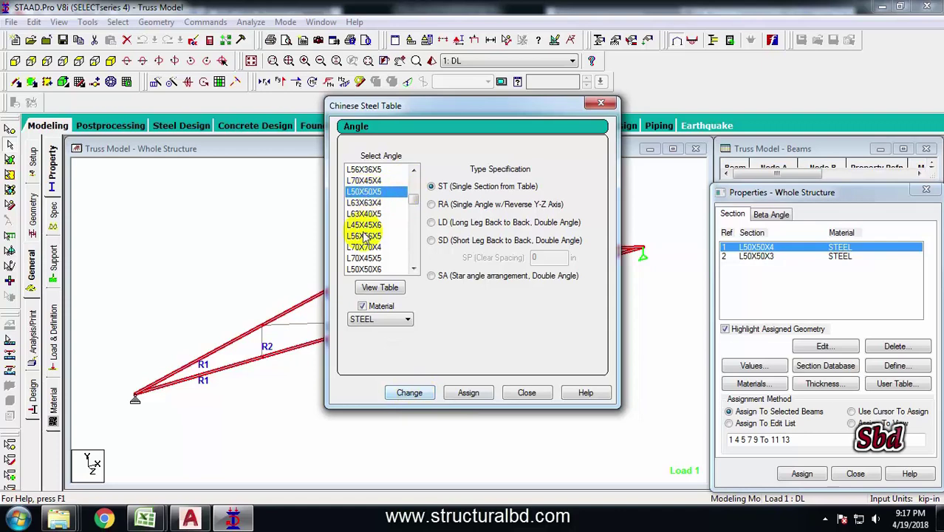
left_click(409, 393)
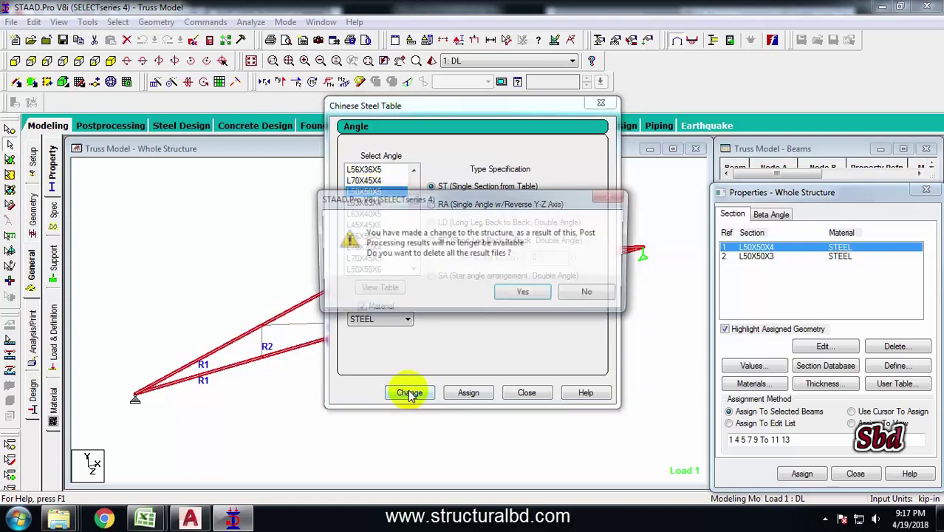
left_click(527, 291)
left_click(527, 393)
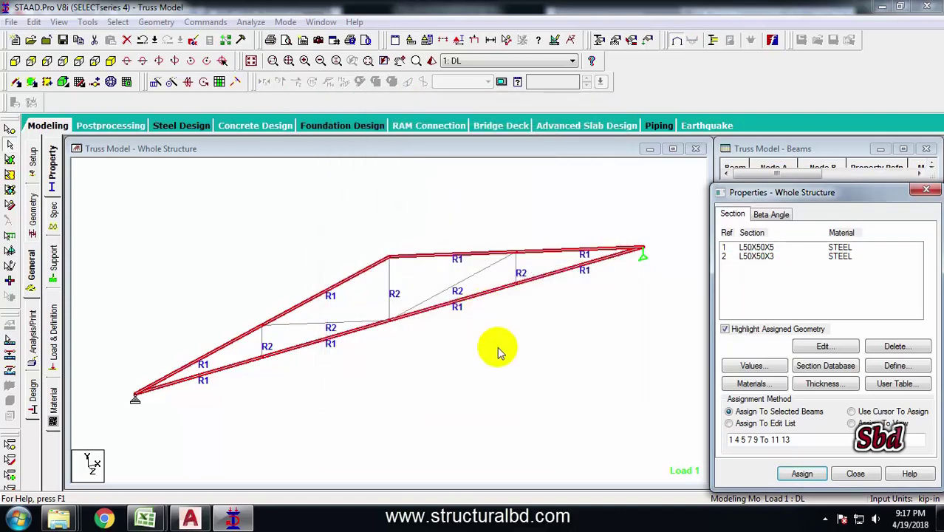
- Run the analysis and steel design again, saving the modified structure and staying in modeling mode when it finishes
left_click(251, 23)
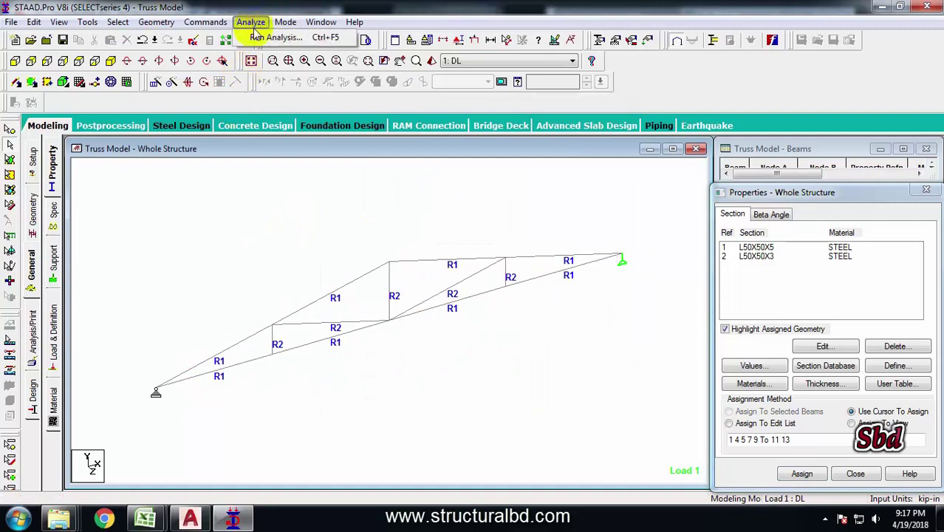
left_click(275, 39)
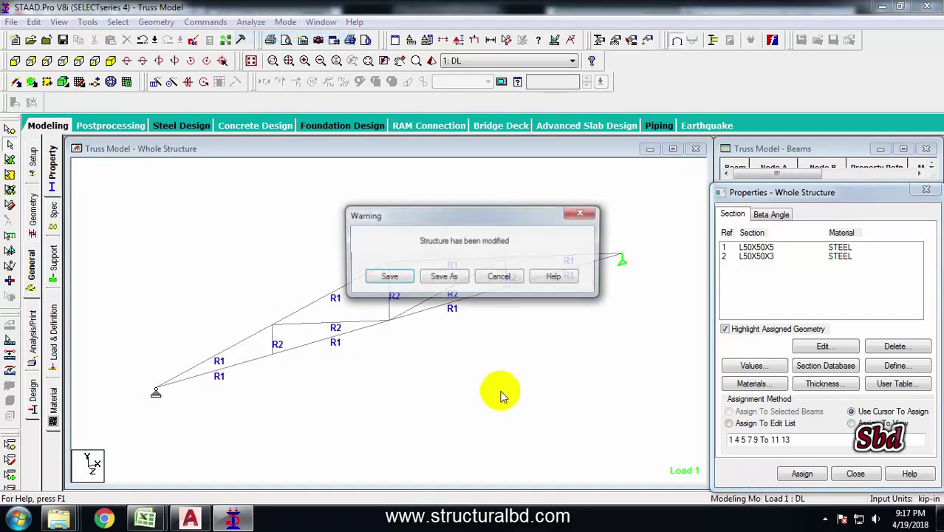
left_click(385, 274)
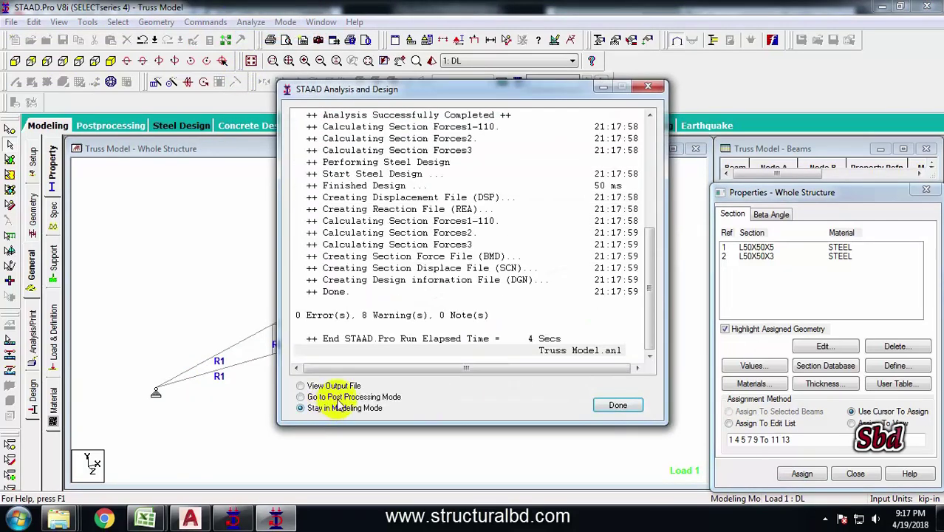
left_click(619, 405)
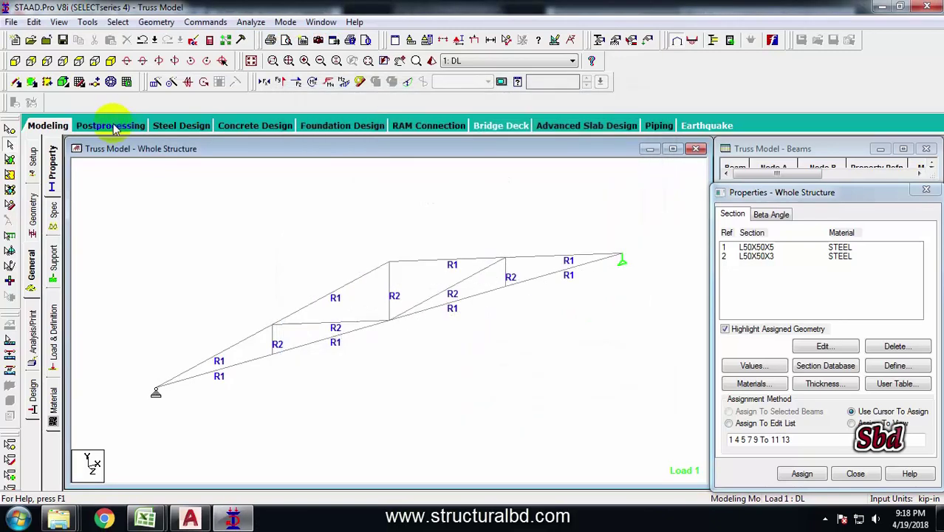
- Open the postprocessing results with the default setup and display the beam unity check ratios
left_click(113, 126)
left_click(498, 363)
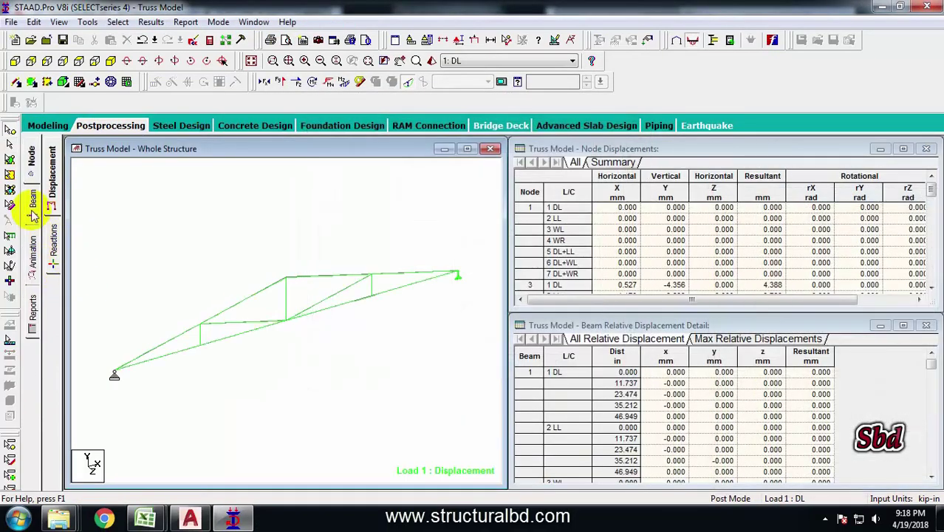
left_click(33, 200)
left_click(55, 287)
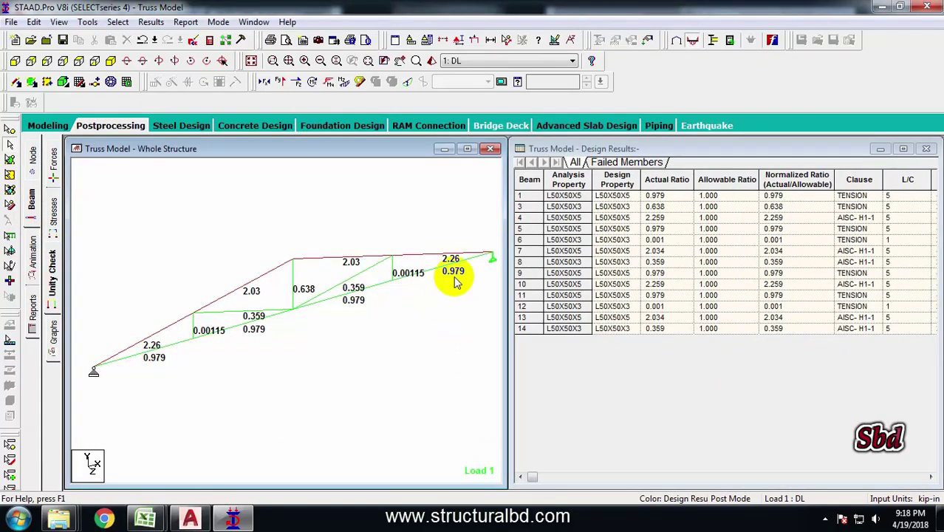
- Examine the unity check ratios of the four top chord members, matching each one to its row in the design results table
left_click(266, 279)
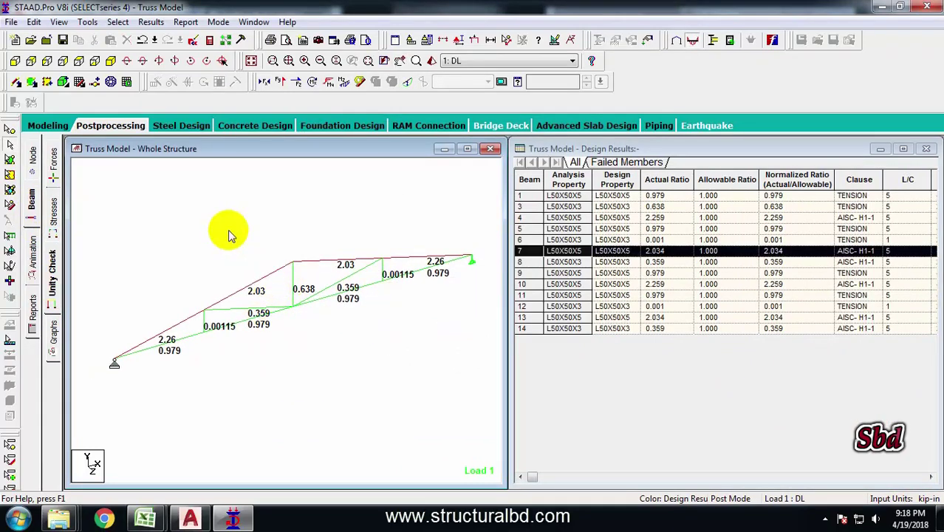
left_click(344, 263)
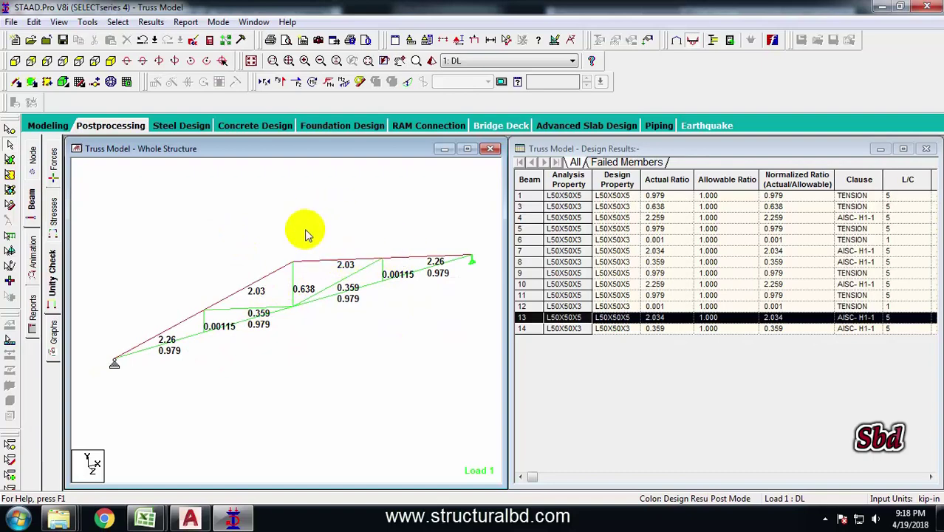
left_click(250, 283)
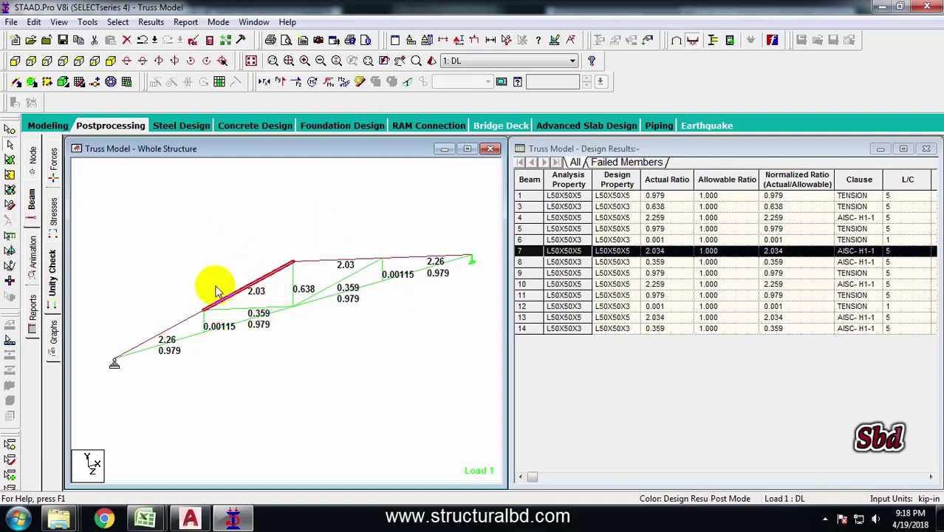
left_click(400, 258)
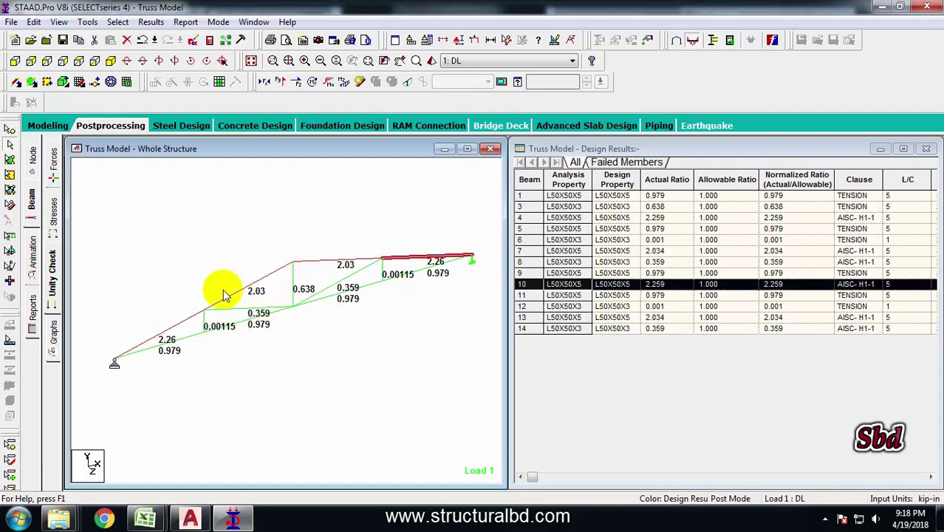
left_click(222, 297)
left_click(186, 319)
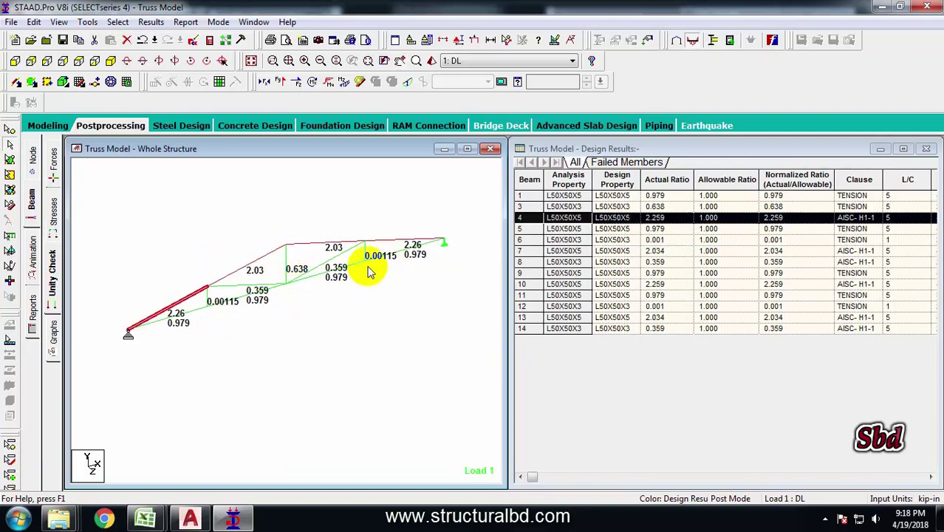
left_click(226, 244)
left_click(265, 258)
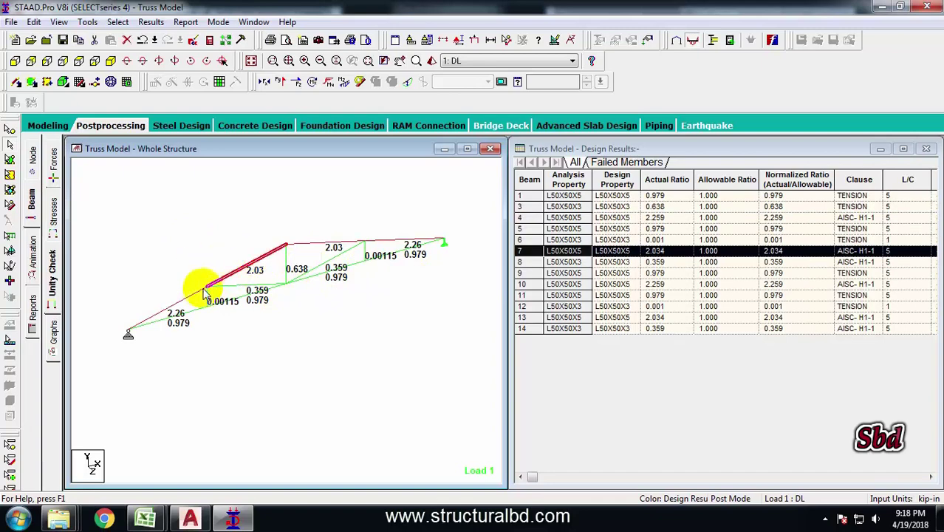
left_click(185, 299)
left_click(253, 265)
left_click(307, 243)
left_click(377, 243)
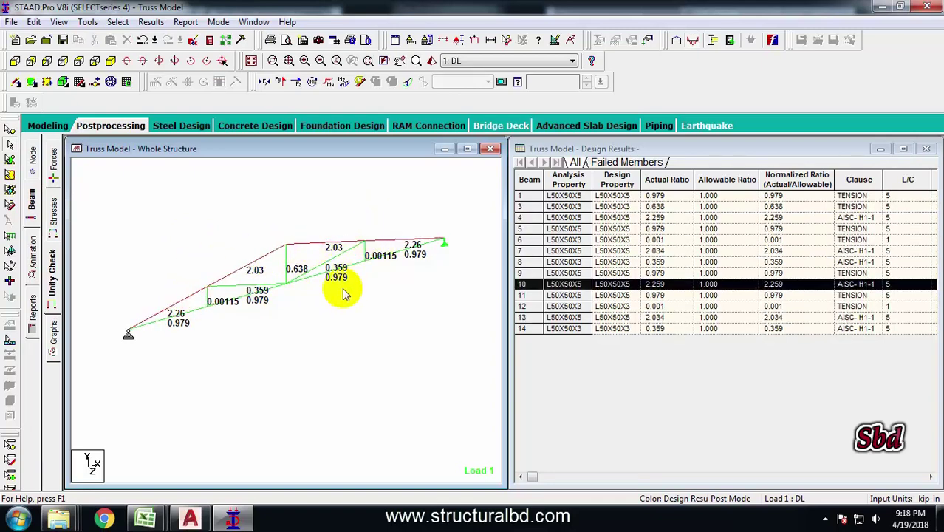
middle_click_drag(214, 259, 251, 253)
middle_click_drag(330, 215, 268, 202)
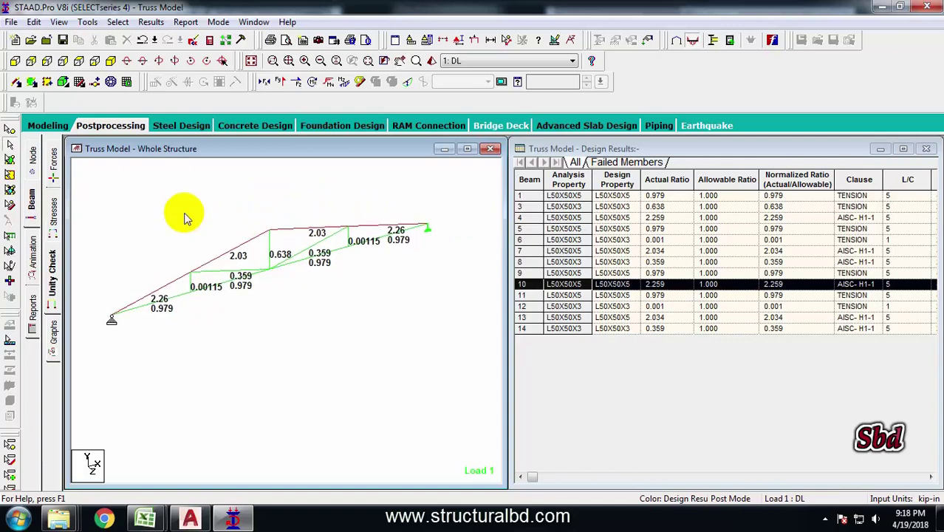
middle_click_drag(209, 213, 239, 227)
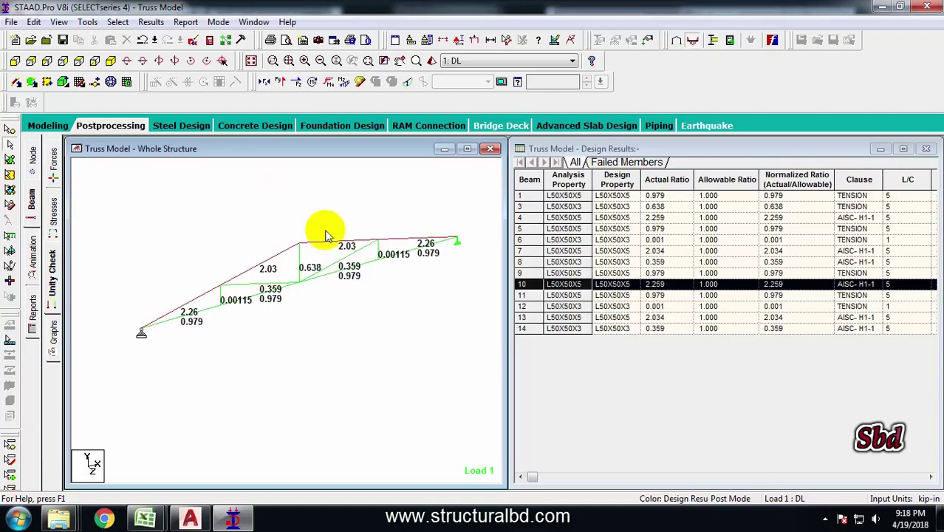